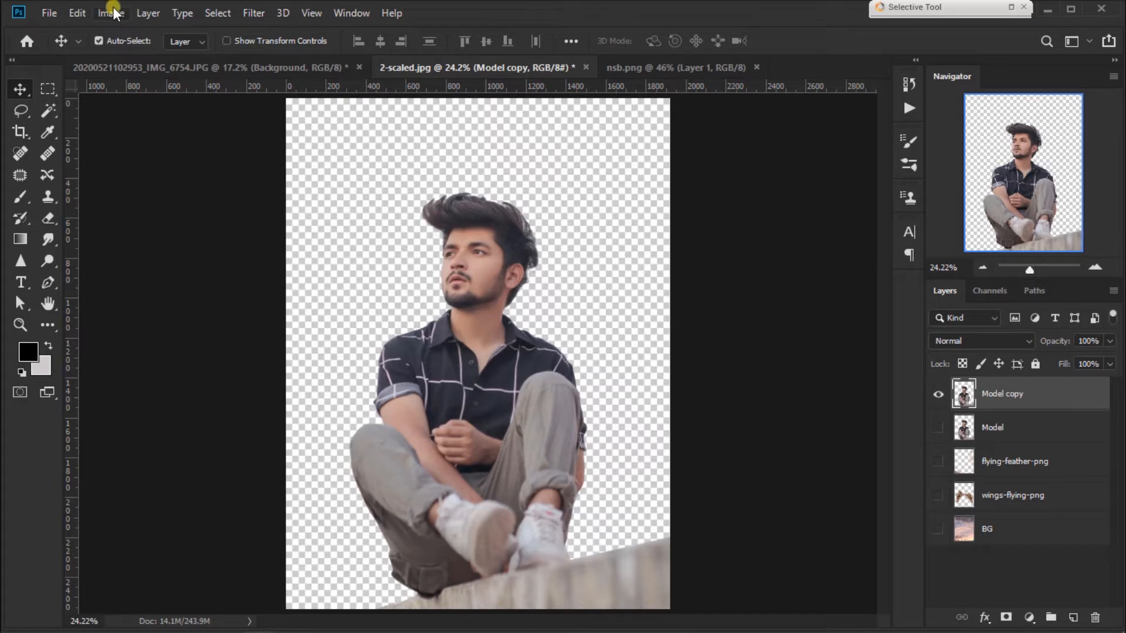
Step: Apply Auto Tone to the Model copy layer
{"action": "left_click", "coordinate": [222, 98]}
{"action": "left_click", "coordinate": [112, 13]}
{"action": "left_click", "coordinate": [149, 81]}
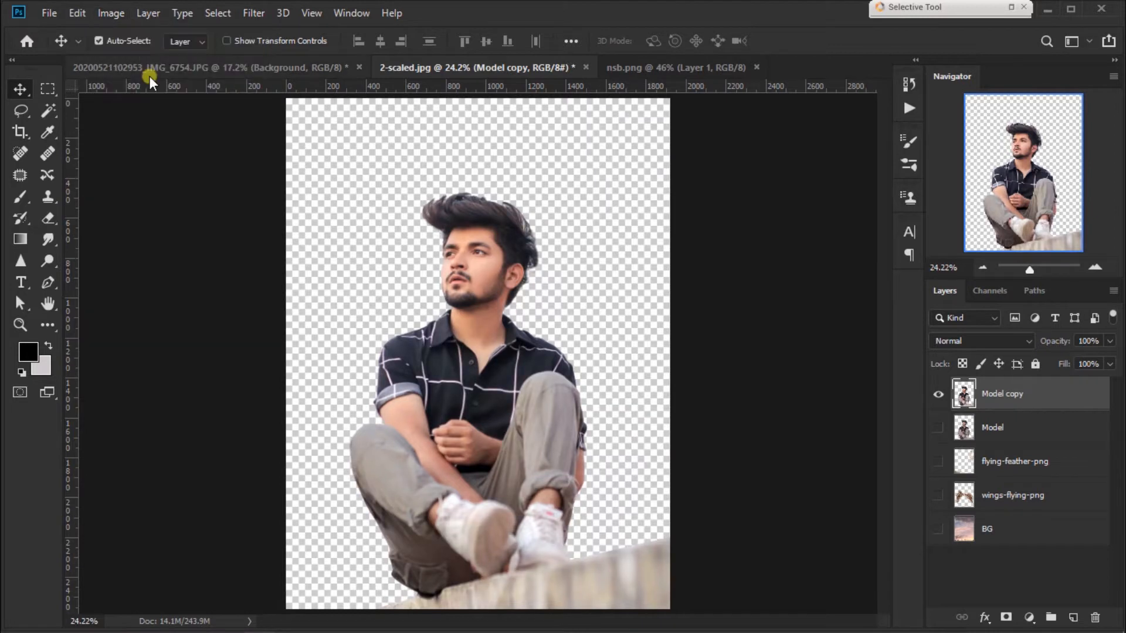
Step: Open Model copy in the Camera Raw Filter and set Exposure -0.20, Contrast +9, Highlights -48, Shadows +43, Whites +28 and Blacks -12
{"action": "left_click", "coordinate": [249, 19]}
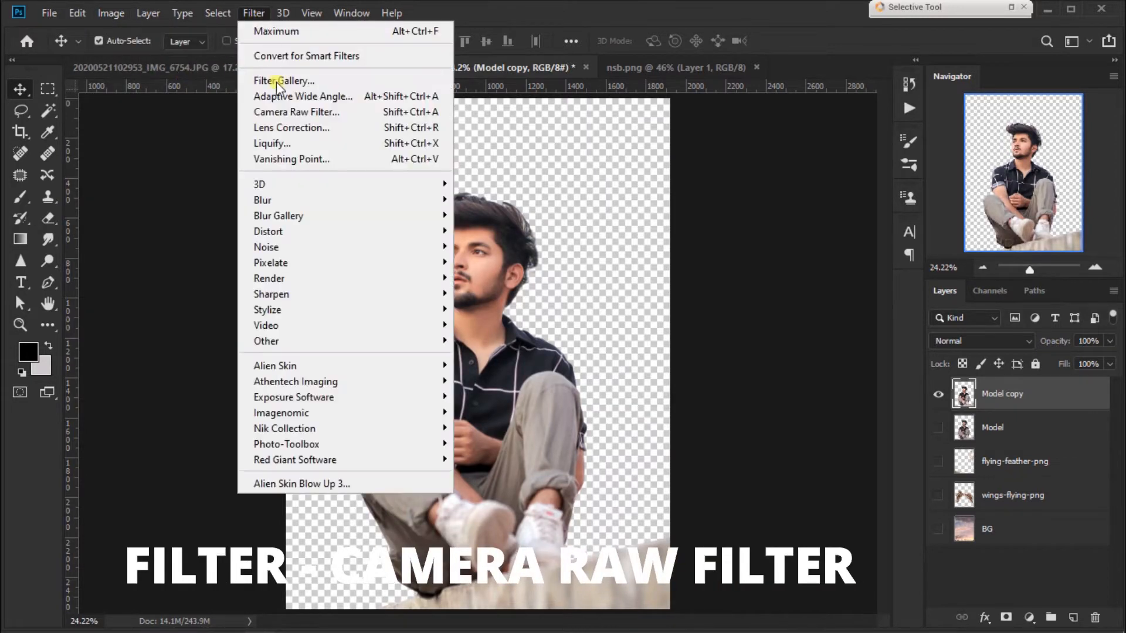
{"action": "left_click", "coordinate": [359, 111]}
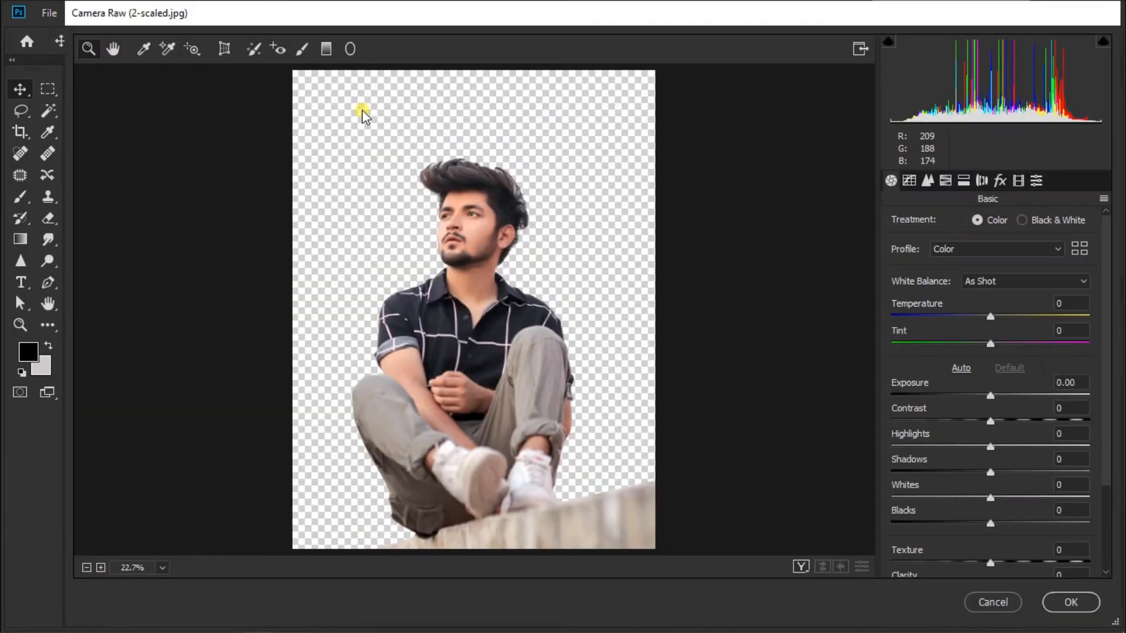
{"action": "left_click_drag", "start_coordinate": [990, 399], "coordinate": [979, 398]}
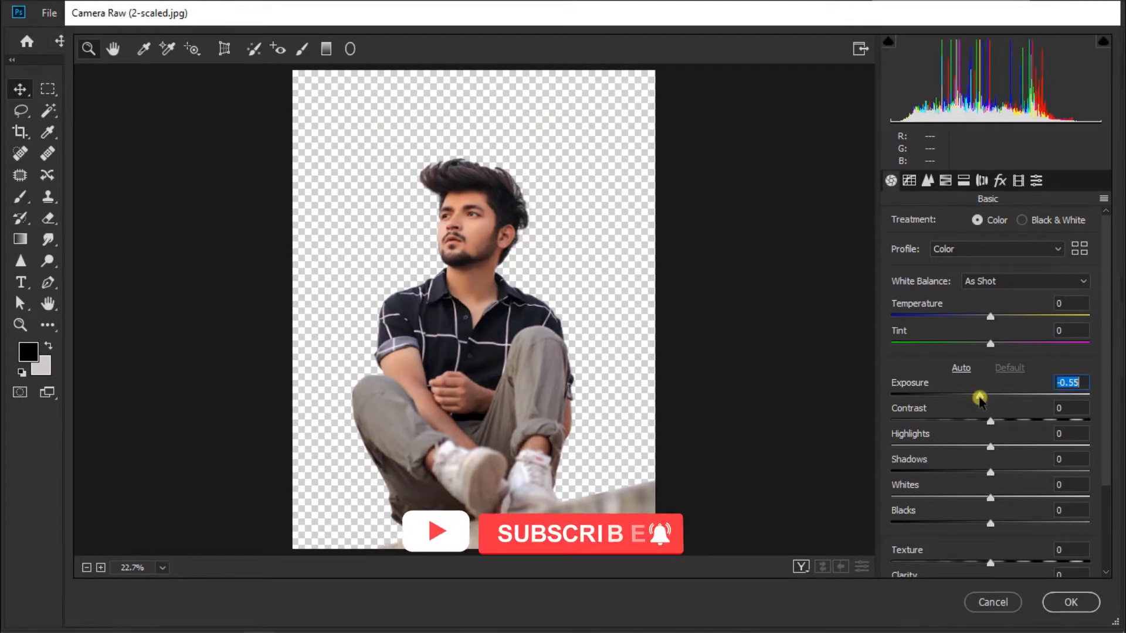
{"action": "left_click_drag", "start_coordinate": [980, 399], "coordinate": [979, 523]}
{"action": "left_click", "coordinate": [1017, 521]}
Step: Set Texture to +27, Clarity to +14, Dehaze to +6 and Vibrance to +5 in the Basic adjustments
{"action": "scroll", "coordinate": [956, 528], "scroll_direction": "down", "scroll_amount": 3}
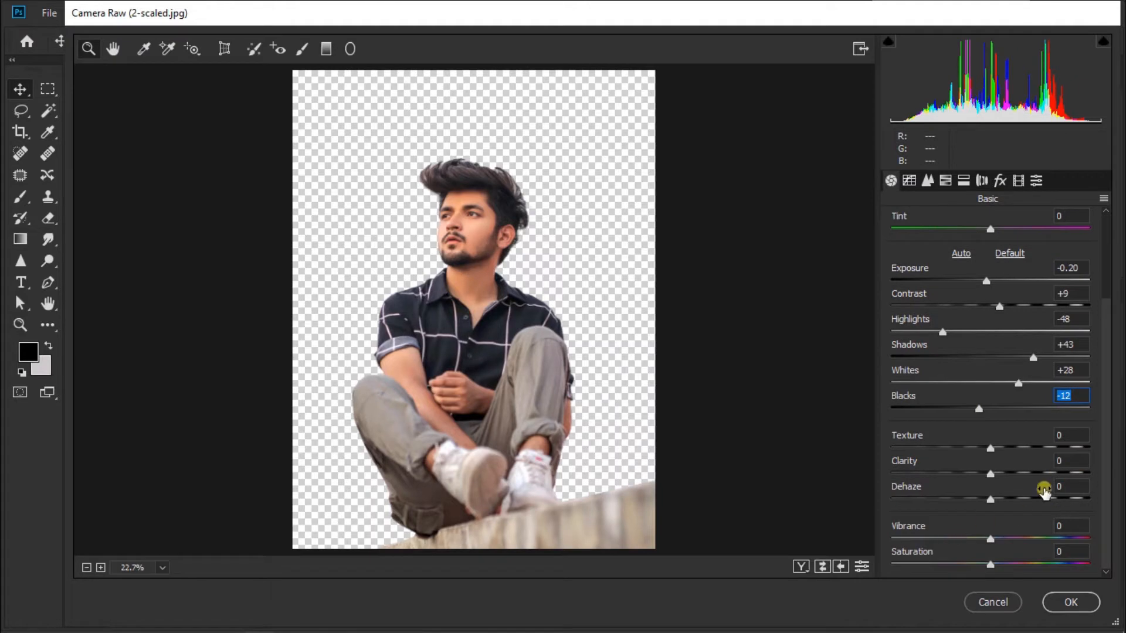
{"action": "left_click_drag", "start_coordinate": [990, 448], "coordinate": [1004, 476]}
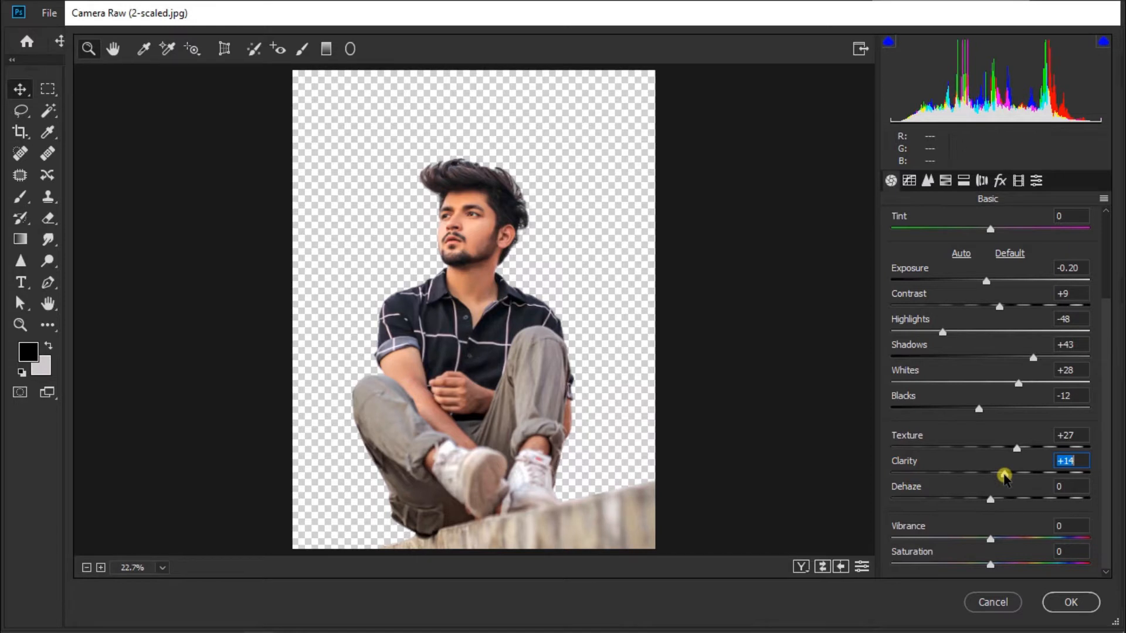
{"action": "mouse_move", "coordinate": [991, 503]}
{"action": "left_mouse_down"}
{"action": "mouse_move", "coordinate": [996, 533]}
{"action": "mouse_move", "coordinate": [994, 521]}
{"action": "left_mouse_up"}
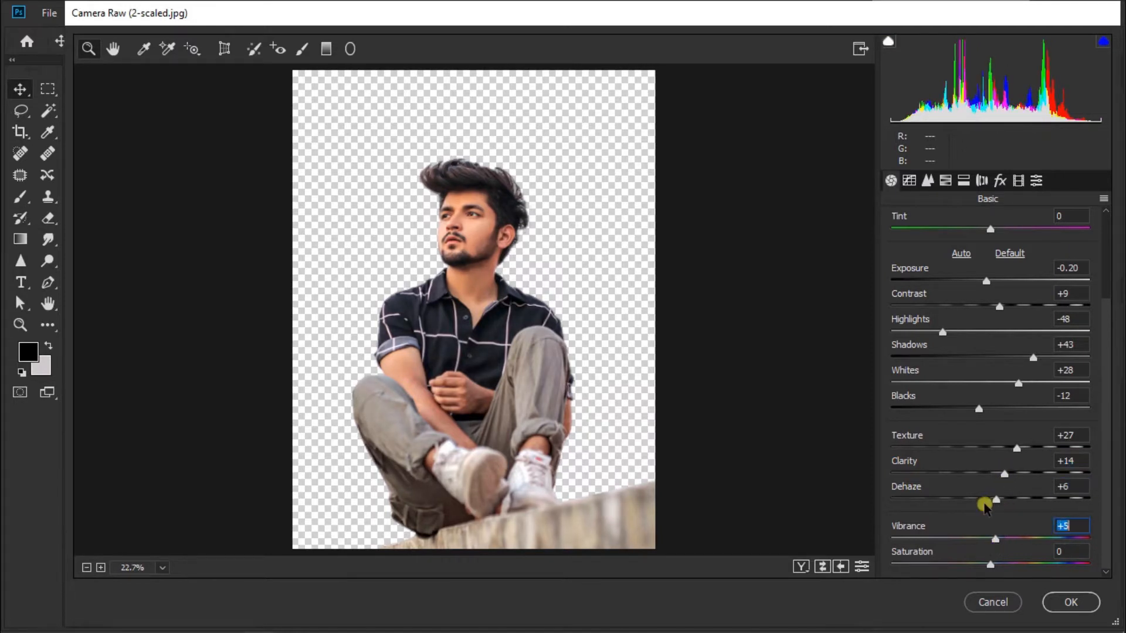
Step: Set the sharpening Amount to 20 and noise reduction to Luminance 15, Luminance Contrast 10 and Color 5
{"action": "left_click", "coordinate": [927, 181]}
{"action": "left_click", "coordinate": [1060, 235]}
{"action": "type", "text": "20"}
{"action": "left_click", "coordinate": [1085, 374]}
{"action": "type", "text": "15"}
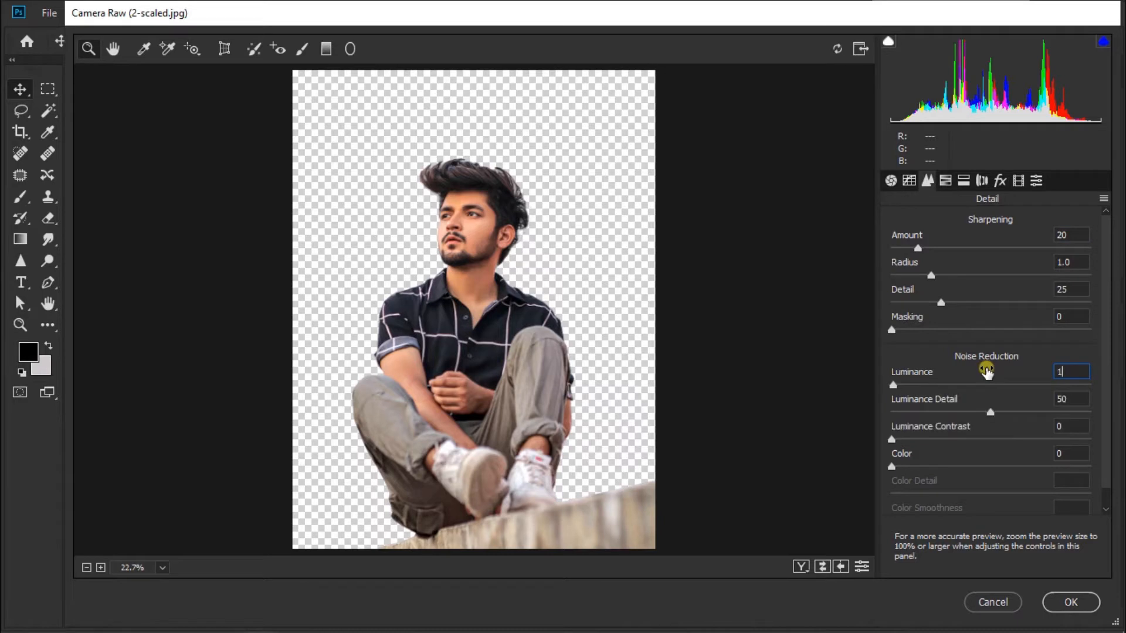
{"action": "left_click", "coordinate": [1059, 427]}
{"action": "type", "text": "10"}
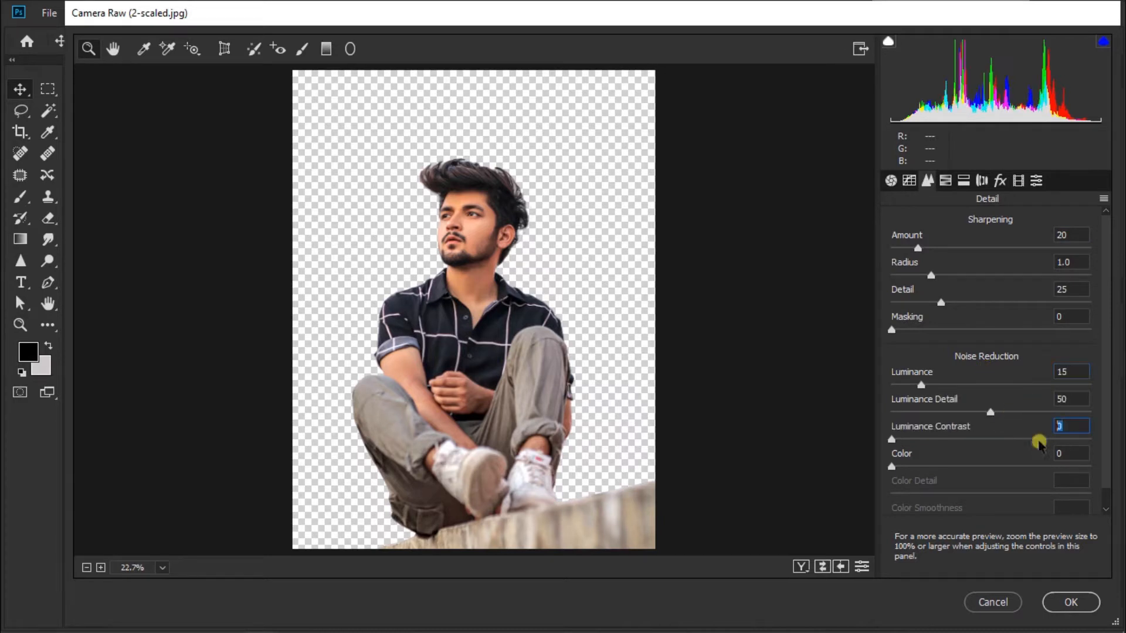
{"action": "left_click", "coordinate": [1063, 455]}
{"action": "type", "text": "5"}
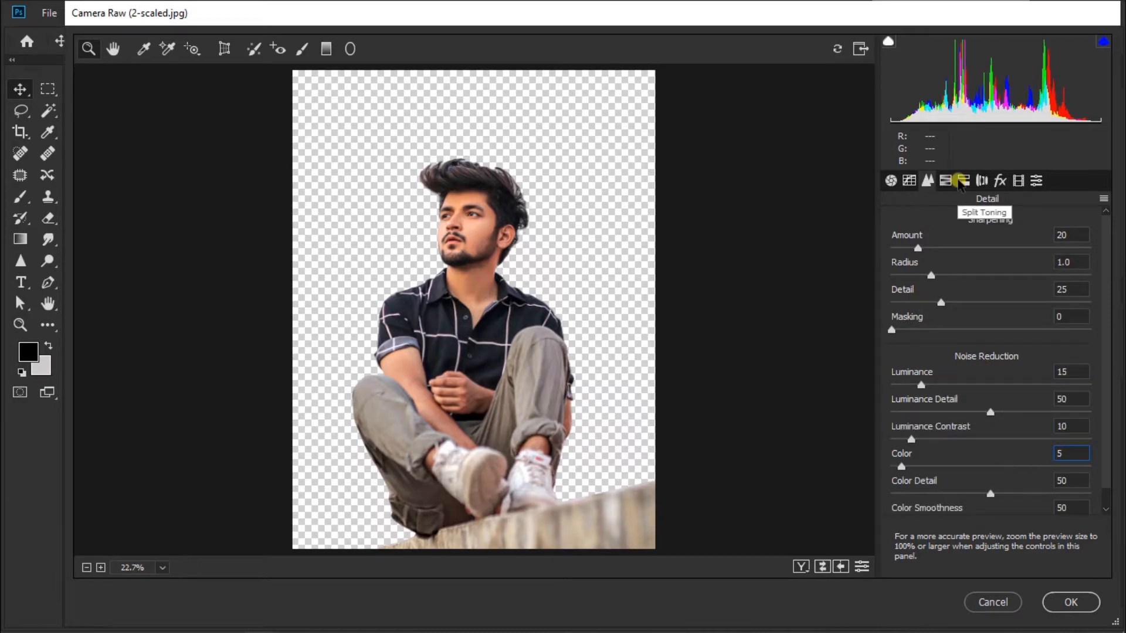
Step: Adjust the HSL colors, setting the Oranges luminance to +17, and apply the Camera Raw filter to Model copy
{"action": "left_click", "coordinate": [960, 180]}
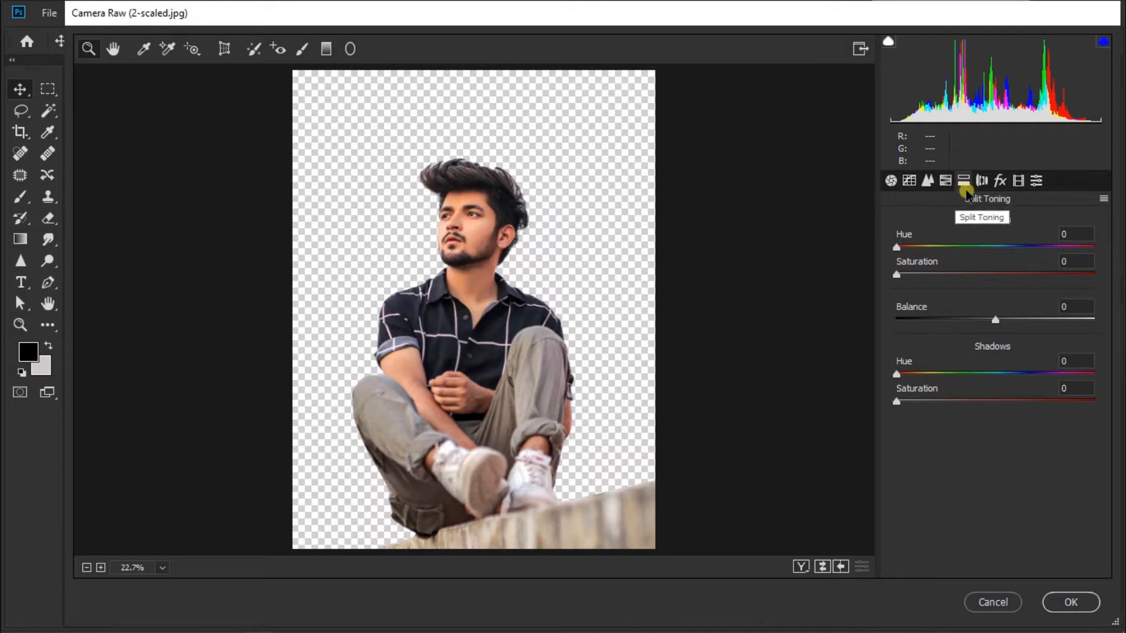
{"action": "left_click", "coordinate": [945, 180]}
{"action": "left_click", "coordinate": [1029, 229]}
{"action": "left_click_drag", "start_coordinate": [1017, 312], "coordinate": [1010, 286]}
{"action": "left_click", "coordinate": [954, 226]}
{"action": "left_click", "coordinate": [899, 226]}
{"action": "left_click_drag", "start_coordinate": [965, 421], "coordinate": [971, 421]}
{"action": "left_click", "coordinate": [1026, 225]}
{"action": "left_click_drag", "start_coordinate": [995, 311], "coordinate": [1013, 311]}
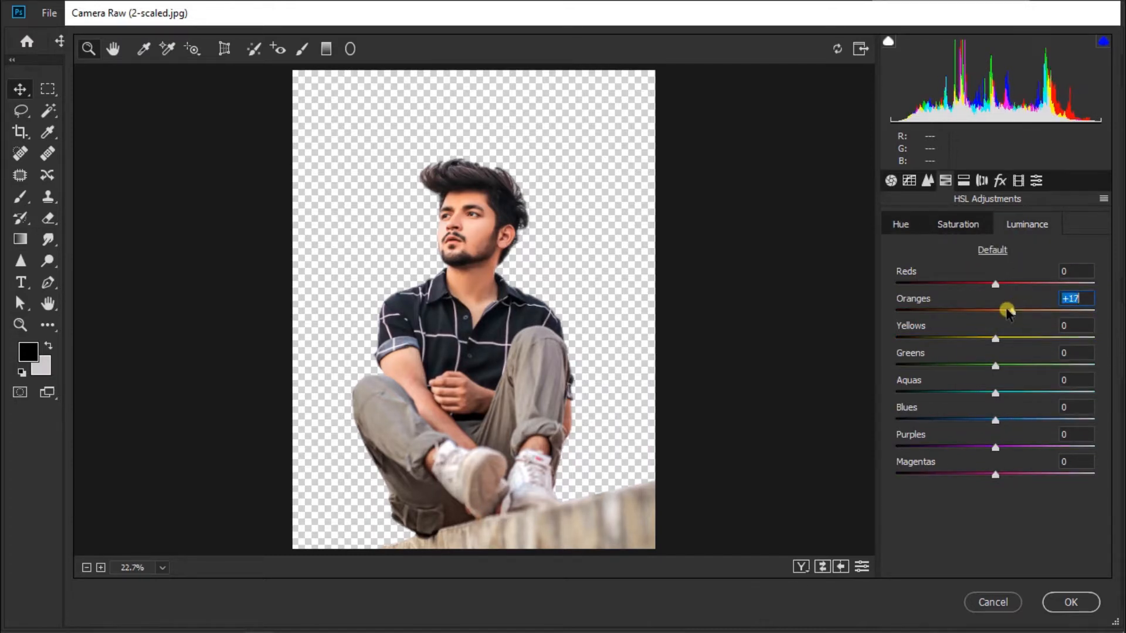
{"action": "left_click", "coordinate": [799, 567]}
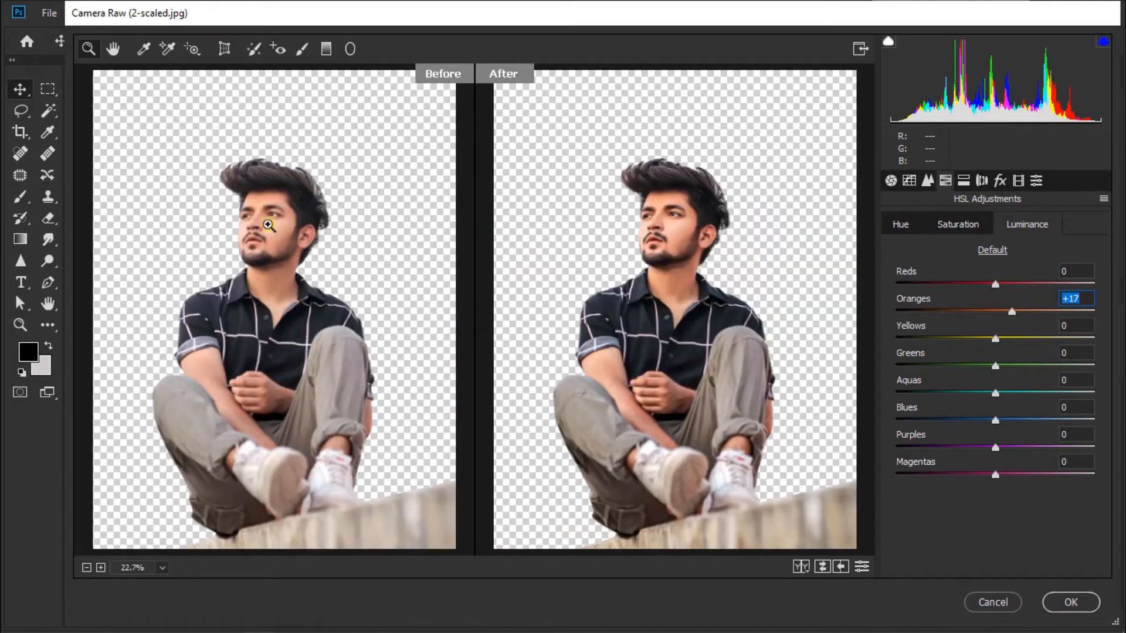
{"action": "left_click", "coordinate": [1063, 602]}
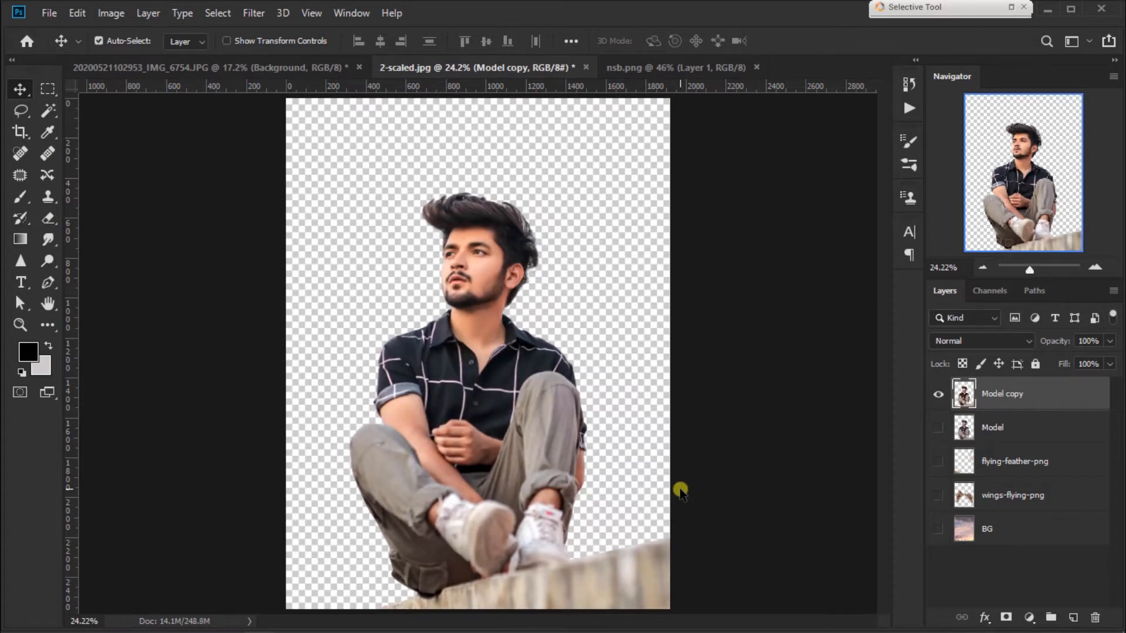
Step: Compare the edited Model copy with the original Model layer by toggling their visibility
{"action": "left_click", "coordinate": [939, 431]}
{"action": "left_click", "coordinate": [939, 397]}
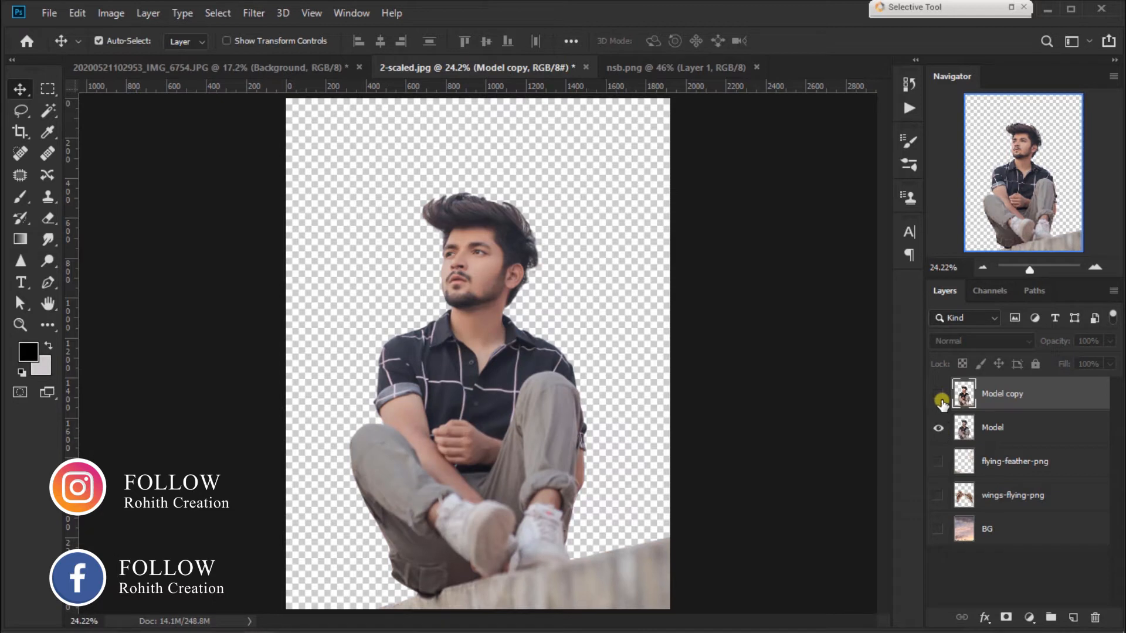
{"action": "left_click", "coordinate": [940, 400]}
{"action": "left_click", "coordinate": [938, 428]}
Step: Move the Model layer beneath BG and make the BG sky layer visible
{"action": "left_click", "coordinate": [1026, 431]}
{"action": "left_click_drag", "start_coordinate": [1025, 432], "coordinate": [1018, 548]}
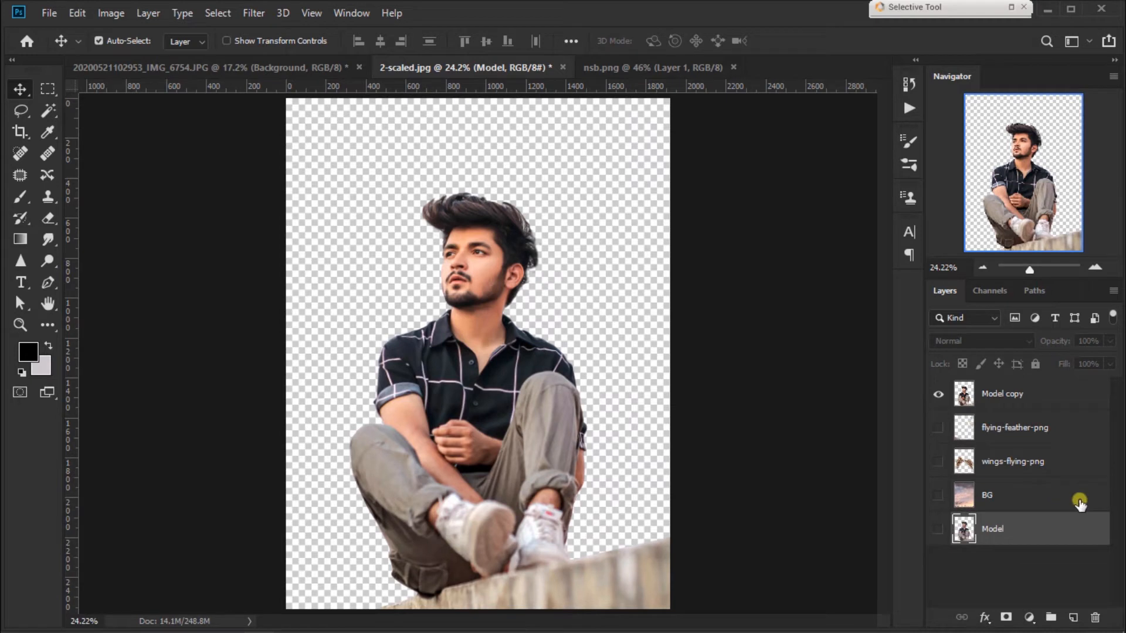
{"action": "left_click", "coordinate": [939, 496]}
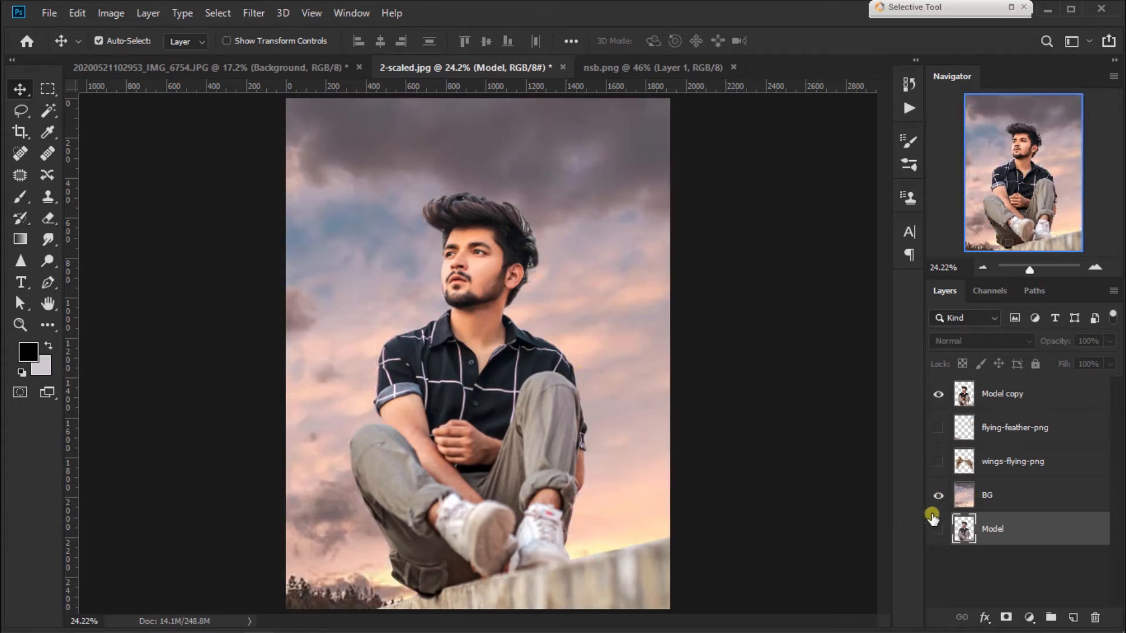
Step: Duplicate the BG layer, keep the original hidden, and rename the copy blur
{"action": "left_click", "coordinate": [1034, 502]}
{"action": "left_click_drag", "start_coordinate": [1065, 509], "coordinate": [1074, 617]}
{"action": "left_click", "coordinate": [938, 529]}
{"action": "double_click", "coordinate": [993, 495]}
{"action": "type", "text": "blur"}
{"action": "key", "text": "Return"}
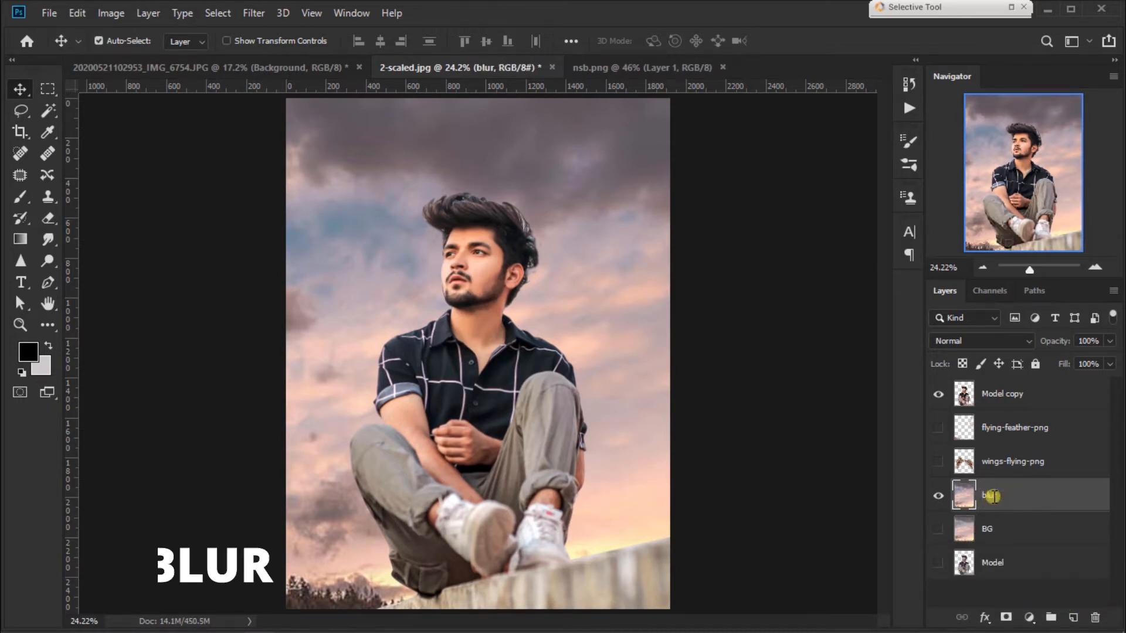
Step: Apply a Gaussian Blur with a radius of 1 pixel to the blur layer
{"action": "left_click", "coordinate": [255, 13]}
{"action": "mouse_move", "coordinate": [350, 200]}
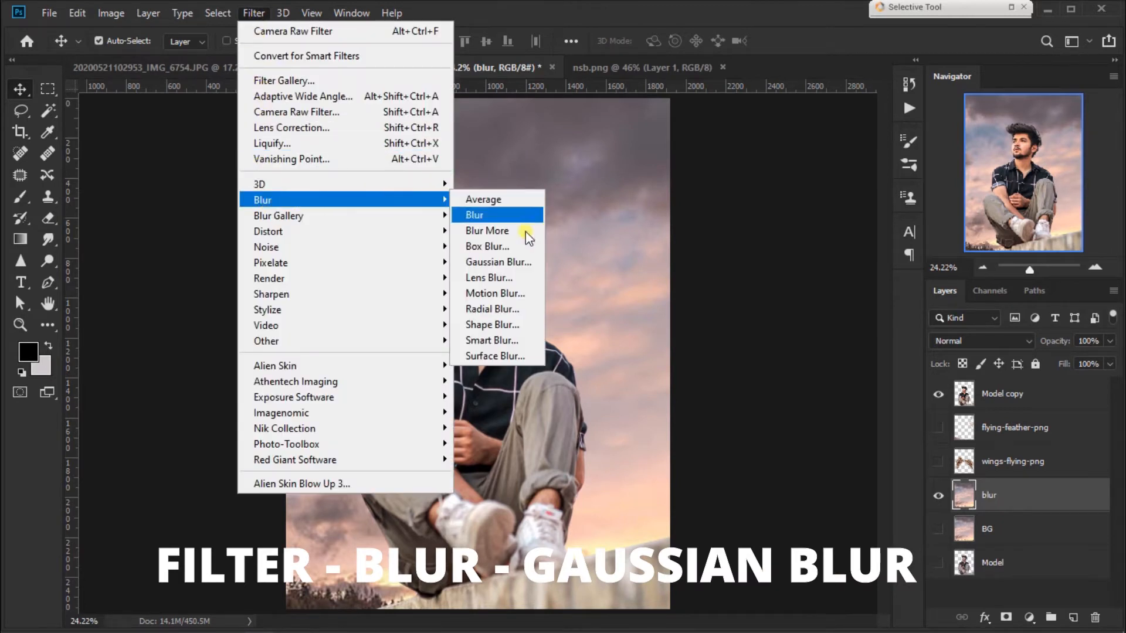
{"action": "left_click", "coordinate": [526, 264]}
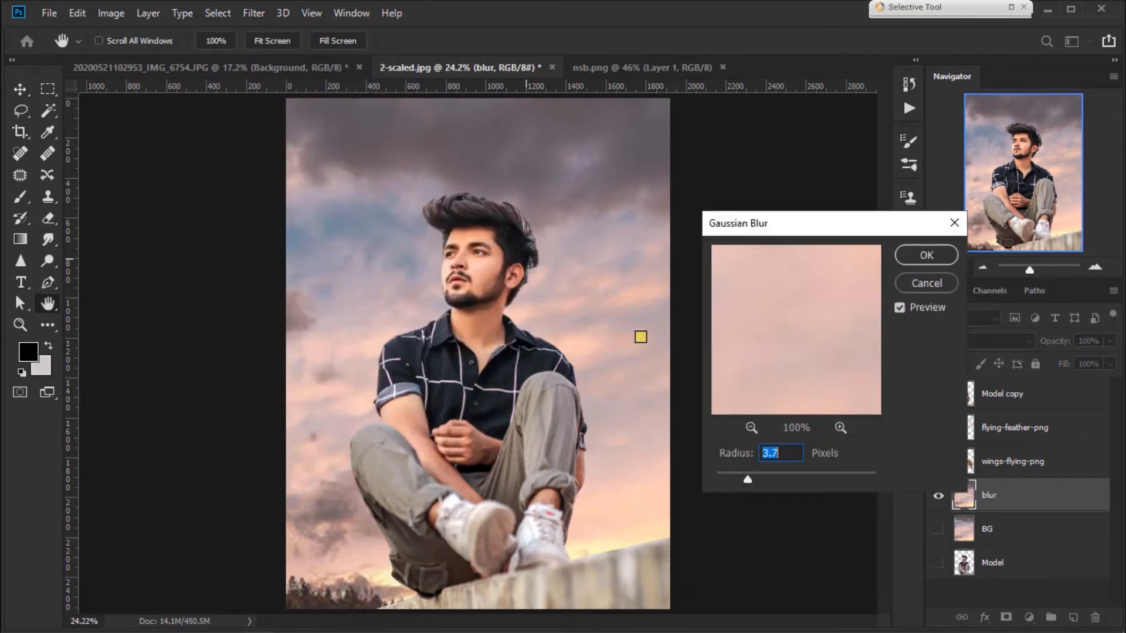
{"action": "left_click_drag", "start_coordinate": [740, 479], "coordinate": [731, 477]}
{"action": "type", "text": "1"}
{"action": "left_click", "coordinate": [920, 255]}
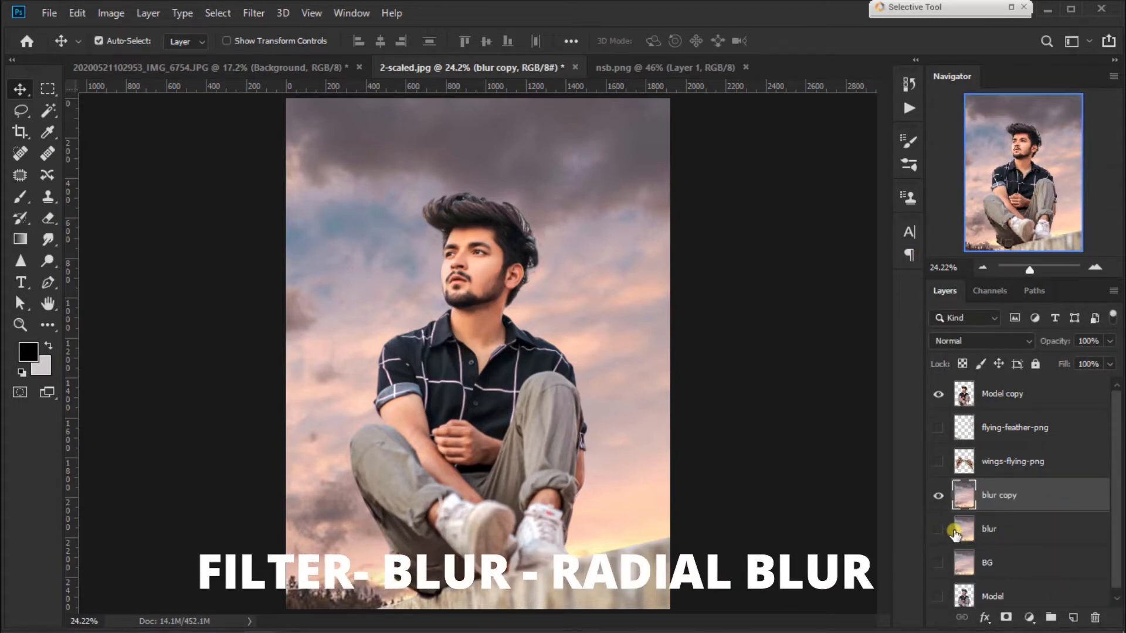
Step: Apply a Radial Blur to the blur layer with amount 30, Spin method and Good quality
{"action": "left_click", "coordinate": [254, 13]}
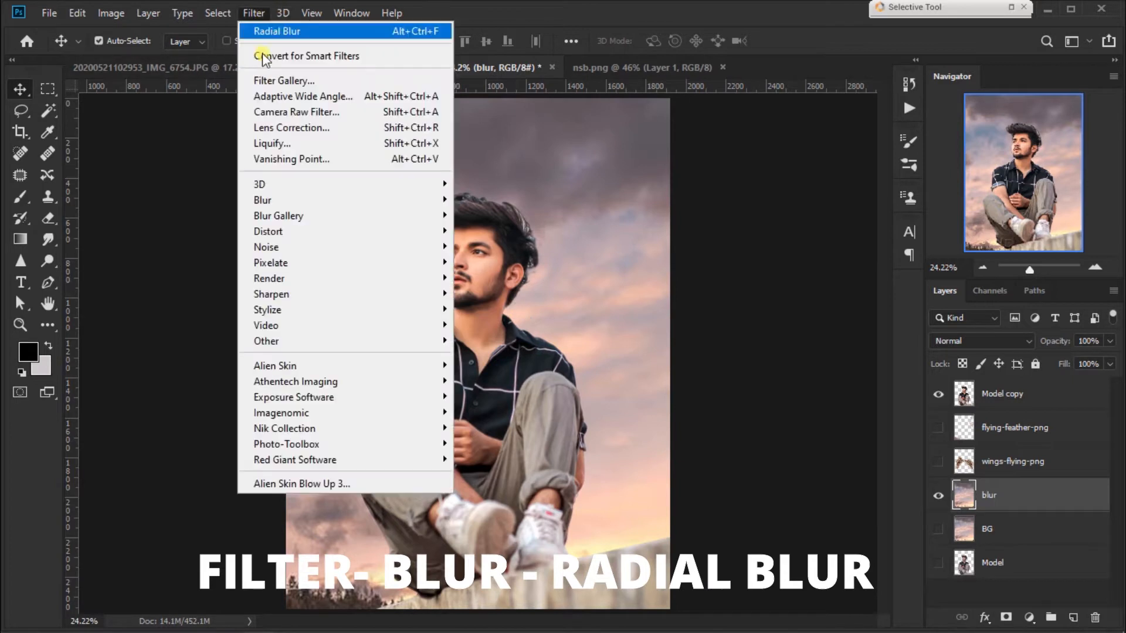
{"action": "mouse_move", "coordinate": [265, 202]}
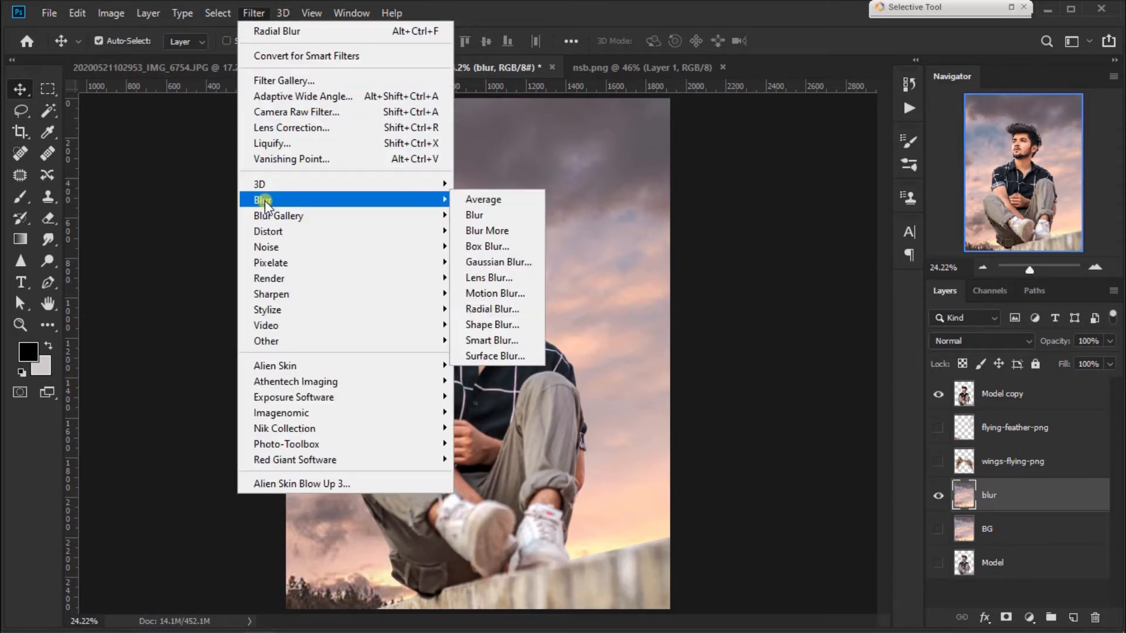
{"action": "left_click", "coordinate": [501, 307]}
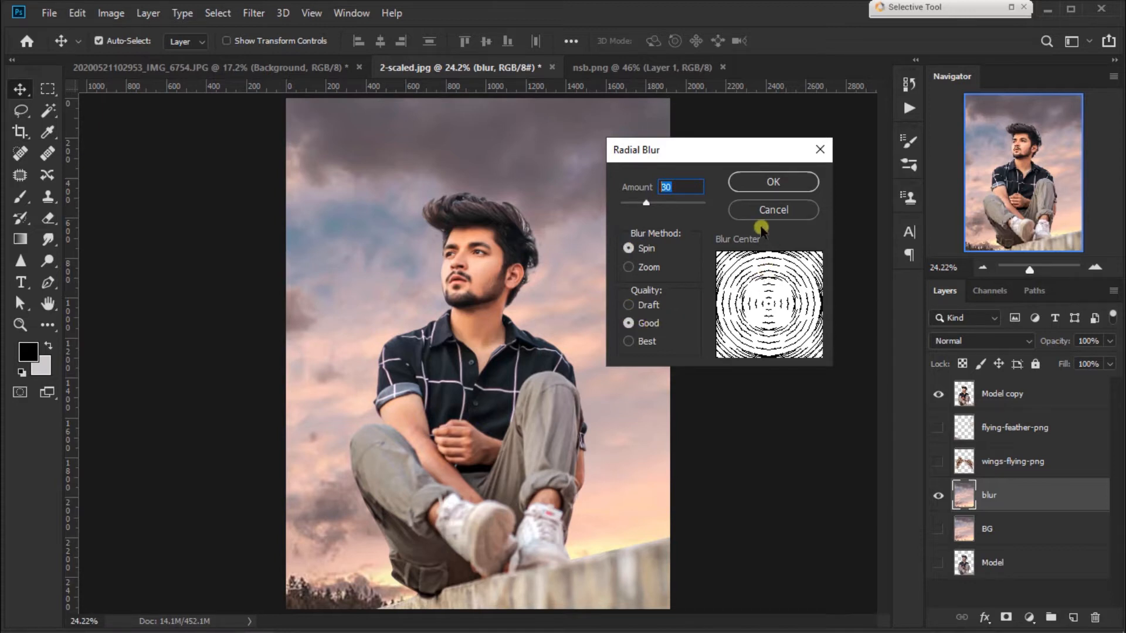
{"action": "left_click", "coordinate": [773, 186]}
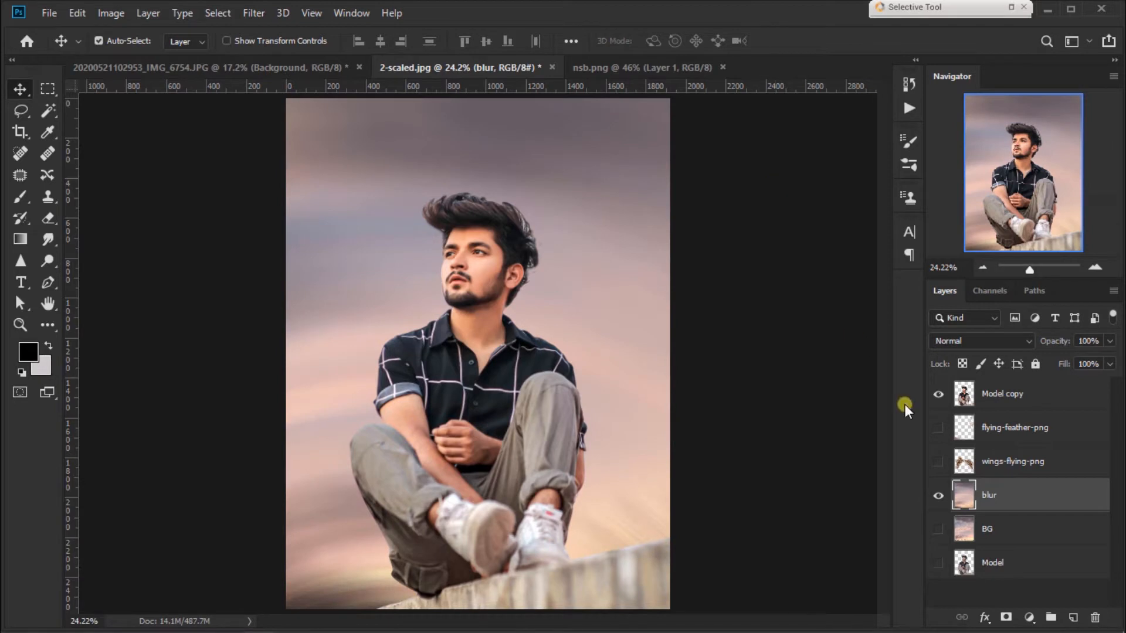
Step: Compare the blurred sky with the original BG layer by toggling their visibility
{"action": "left_click", "coordinate": [937, 531]}
{"action": "left_click", "coordinate": [935, 500]}
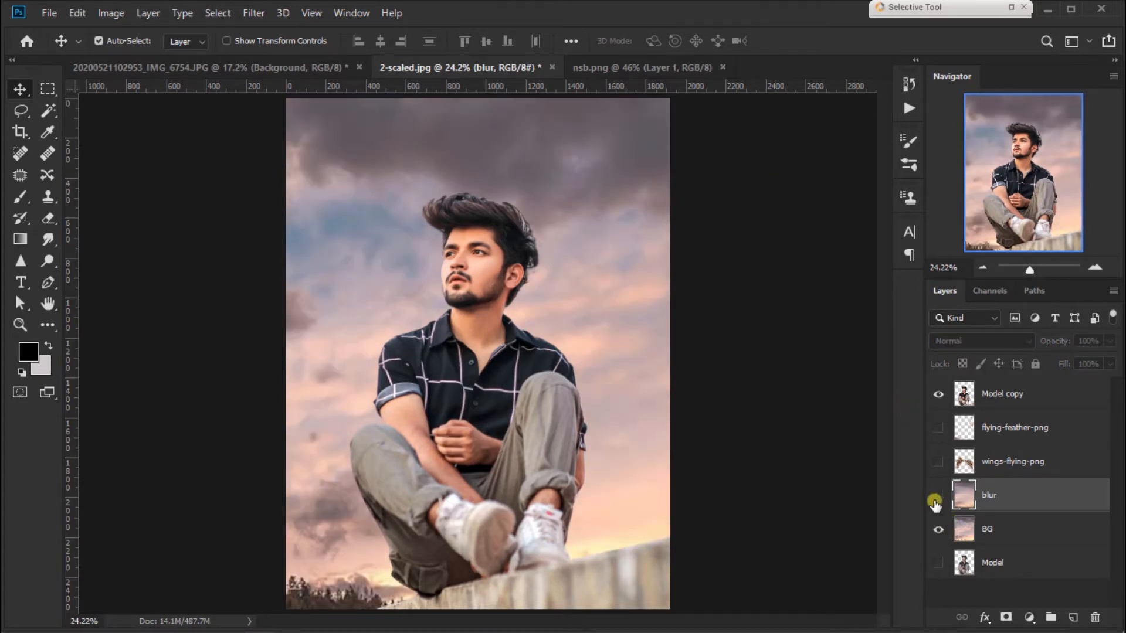
{"action": "left_click", "coordinate": [934, 499]}
{"action": "left_click", "coordinate": [938, 529]}
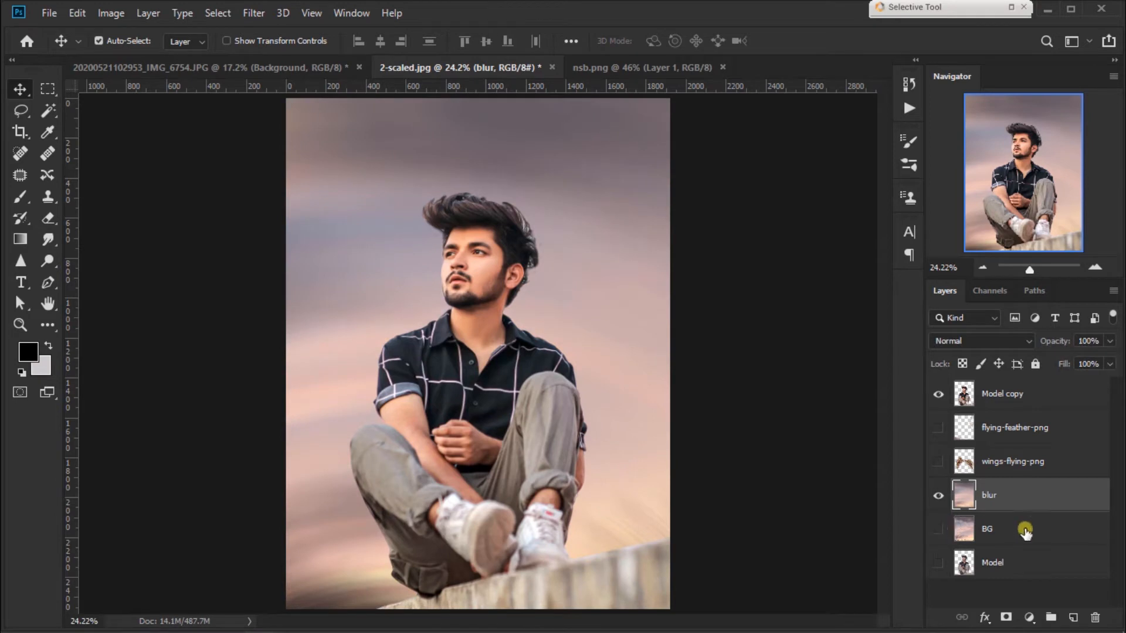
Step: Move the BG layer to the bottom of the stack, then show and select the wings-flying-png layer
{"action": "left_click_drag", "start_coordinate": [1026, 531], "coordinate": [1025, 566]}
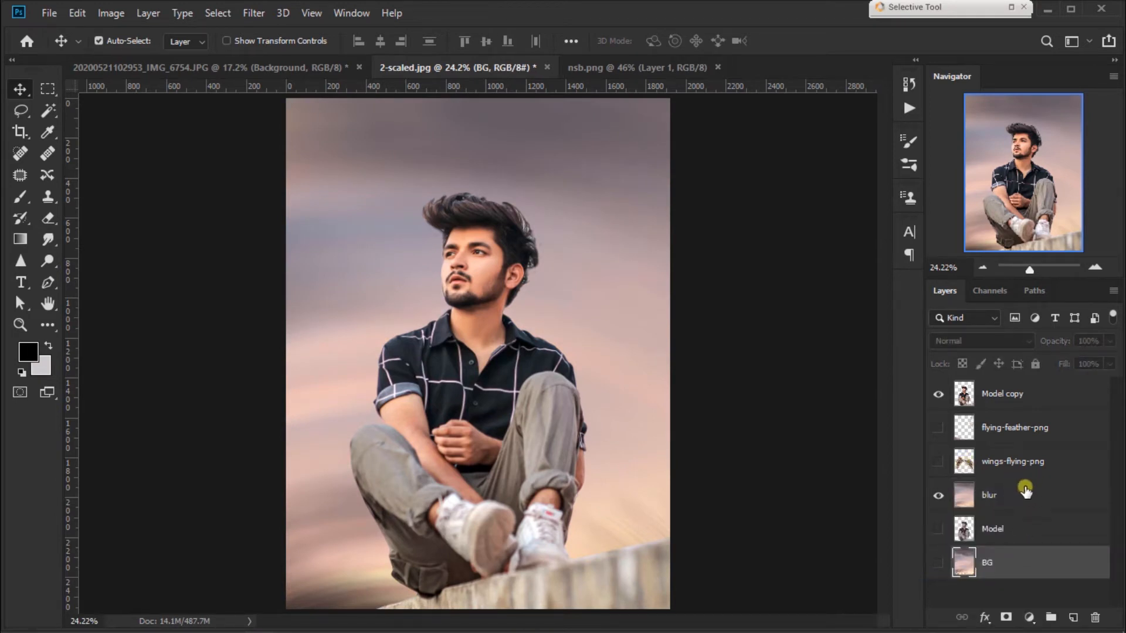
{"action": "left_click", "coordinate": [936, 464]}
{"action": "left_click", "coordinate": [1015, 464]}
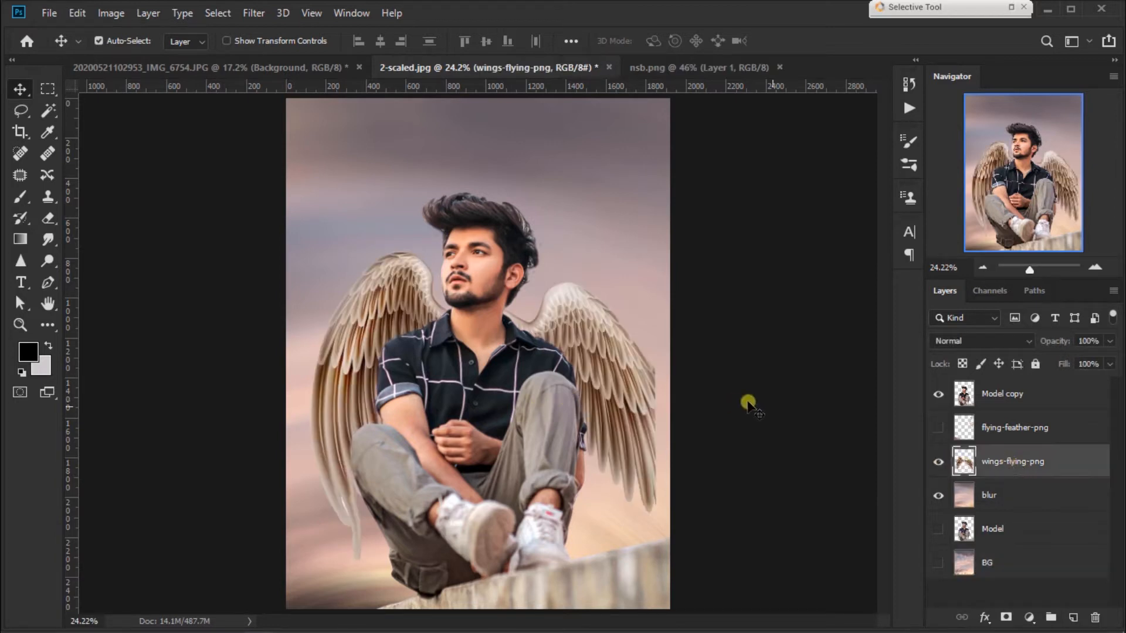
Step: Enlarge the wings with Free Transform and reposition them behind the model's shoulders
{"action": "key", "text": "ctrl+minus"}
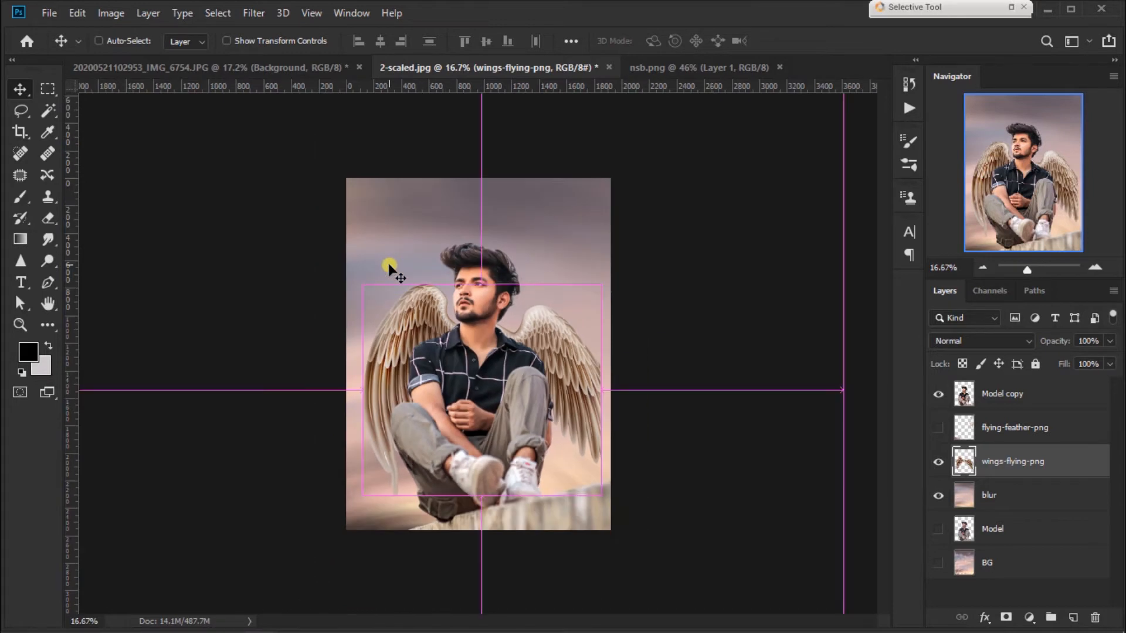
{"action": "key", "text": "ctrl+t"}
{"action": "left_click_drag", "start_coordinate": [604, 284], "coordinate": [616, 272]}
{"action": "left_click_drag", "start_coordinate": [573, 335], "coordinate": [564, 357]}
{"action": "left_click_drag", "start_coordinate": [597, 292], "coordinate": [606, 271]}
{"action": "left_click_drag", "start_coordinate": [583, 323], "coordinate": [581, 329]}
{"action": "key", "text": "Return"}
Step: Refine the wings with a second Free Transform, scaling them to 105.11%, rotating 0.32 degrees and centering them behind the model
{"action": "key", "text": "ctrl+plus"}
{"action": "key", "text": "ctrl+plus"}
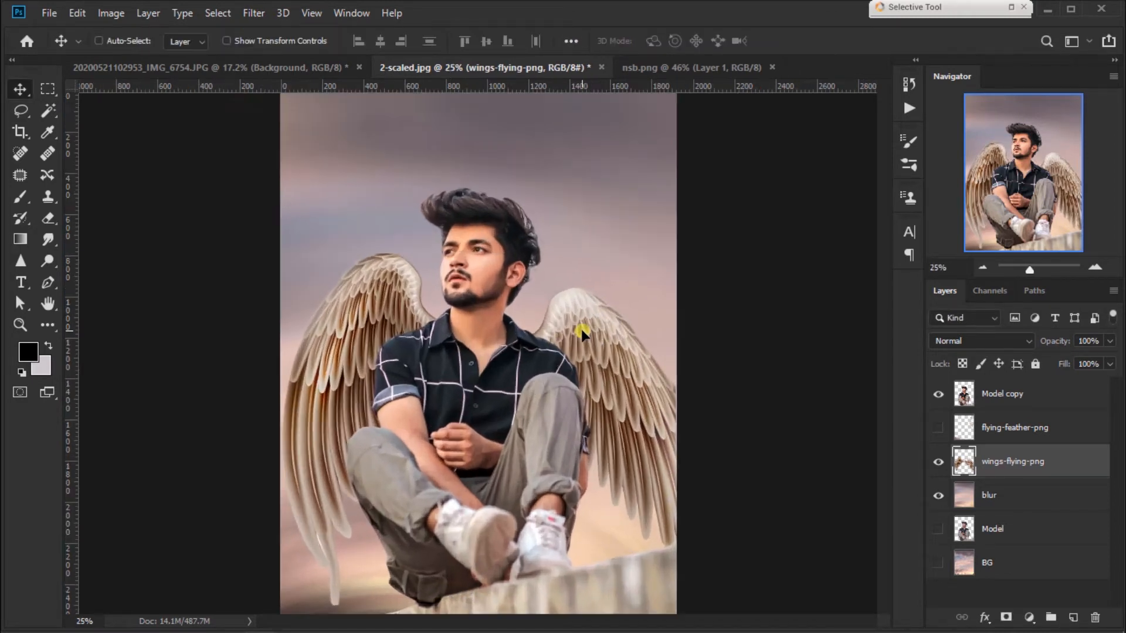
{"action": "key", "text": "ctrl+t"}
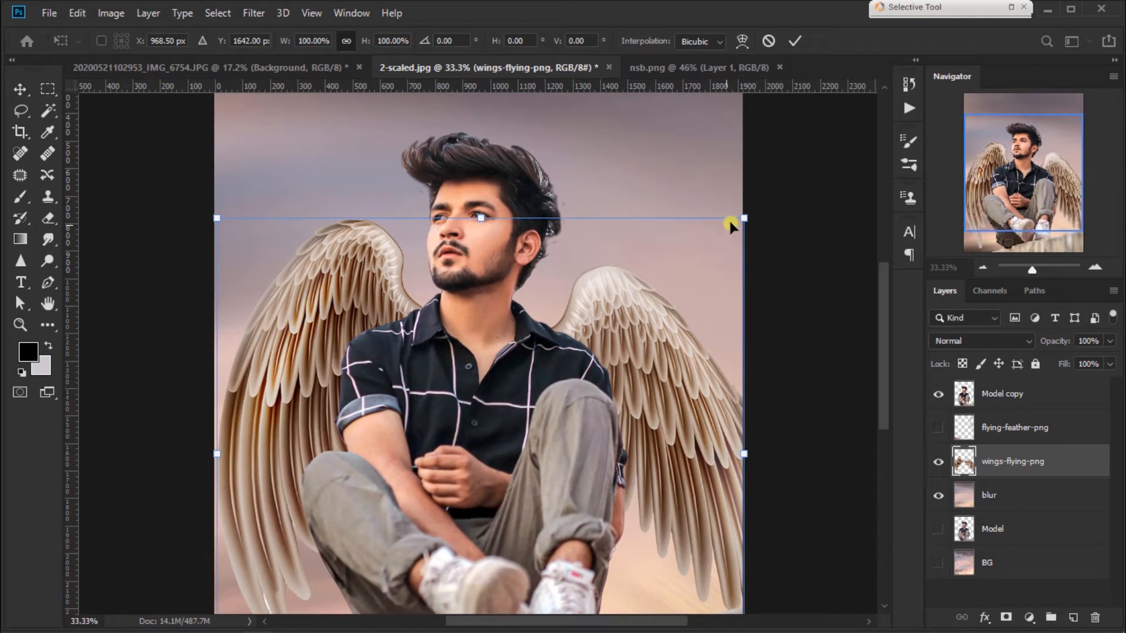
{"action": "left_click_drag", "start_coordinate": [740, 220], "coordinate": [747, 214]}
{"action": "mouse_move", "coordinate": [665, 273]}
{"action": "left_mouse_down"}
{"action": "mouse_move", "coordinate": [655, 277]}
{"action": "mouse_move", "coordinate": [676, 279]}
{"action": "left_mouse_up"}
{"action": "left_click_drag", "start_coordinate": [740, 219], "coordinate": [760, 203]}
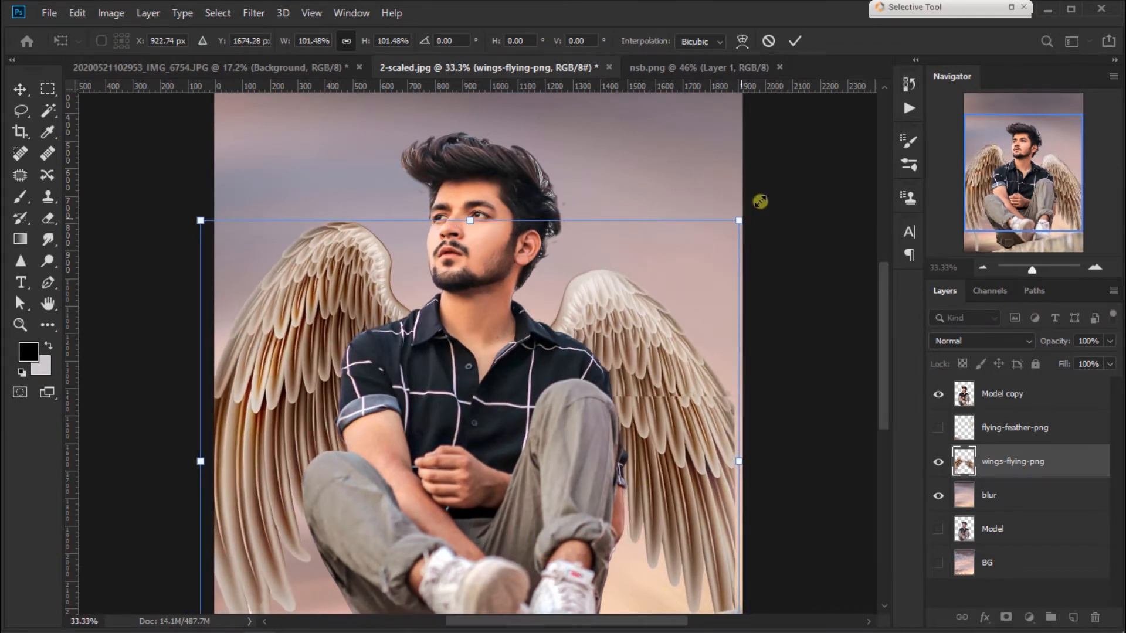
{"action": "mouse_move", "coordinate": [678, 280]}
{"action": "left_mouse_down"}
{"action": "mouse_move", "coordinate": [677, 297]}
{"action": "mouse_move", "coordinate": [678, 279]}
{"action": "mouse_move", "coordinate": [684, 289]}
{"action": "left_mouse_up"}
{"action": "left_click_drag", "start_coordinate": [775, 448], "coordinate": [775, 465]}
{"action": "left_click_drag", "start_coordinate": [649, 433], "coordinate": [642, 431]}
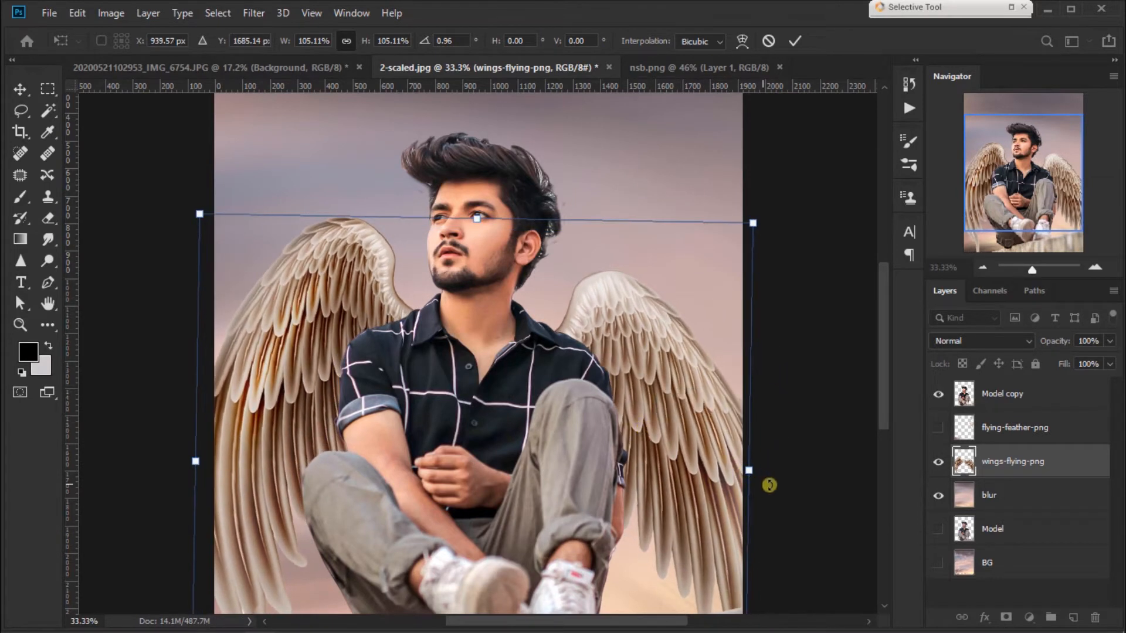
{"action": "left_click_drag", "start_coordinate": [766, 483], "coordinate": [772, 483]}
{"action": "key", "text": "Return"}
{"action": "key", "text": "ctrl+0"}
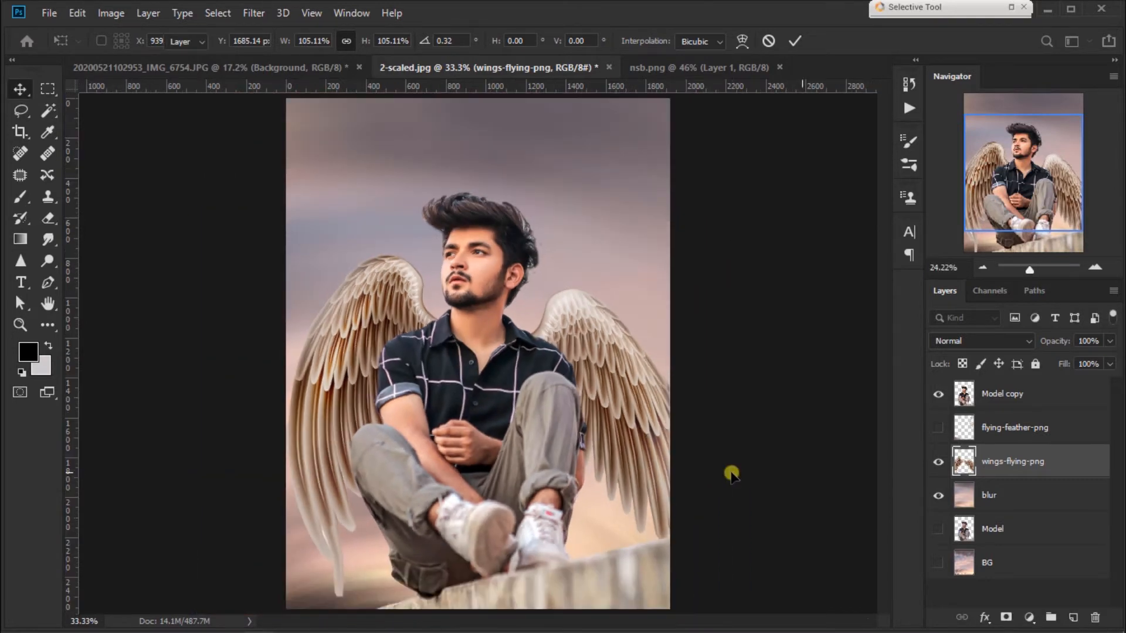
Step: Apply the wings' Free Transform with the wings spanning the full canvas width behind the model
{"action": "left_click_drag", "start_coordinate": [739, 455], "coordinate": [738, 454]}
{"action": "key", "text": "ctrl+minus"}
{"action": "key", "text": "ctrl+minus"}
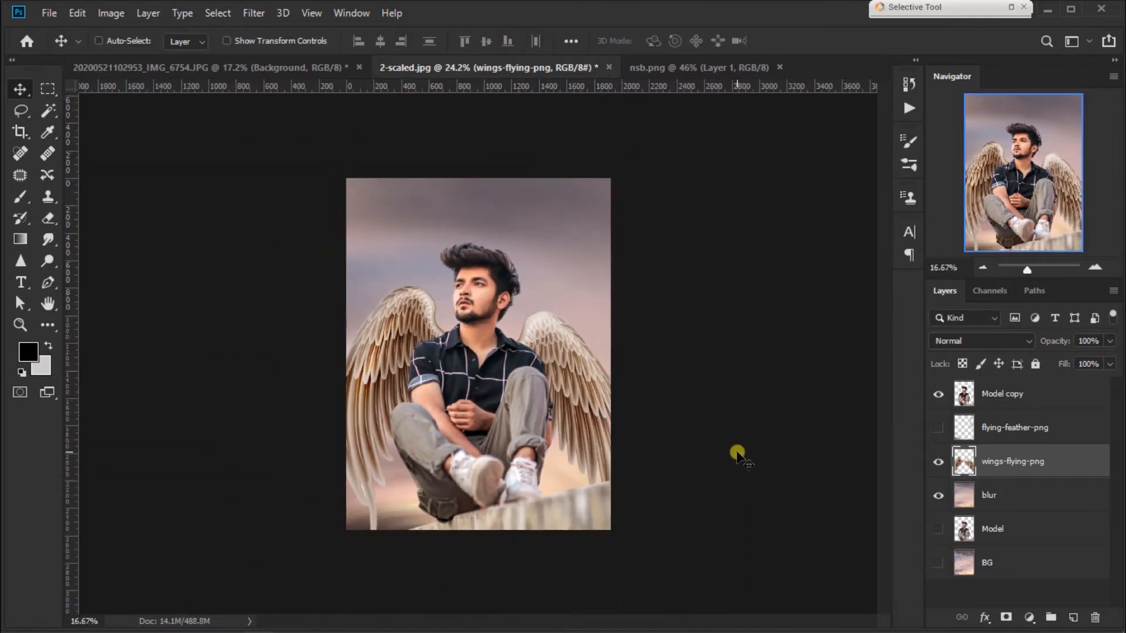
{"action": "key", "text": "ctrl+0"}
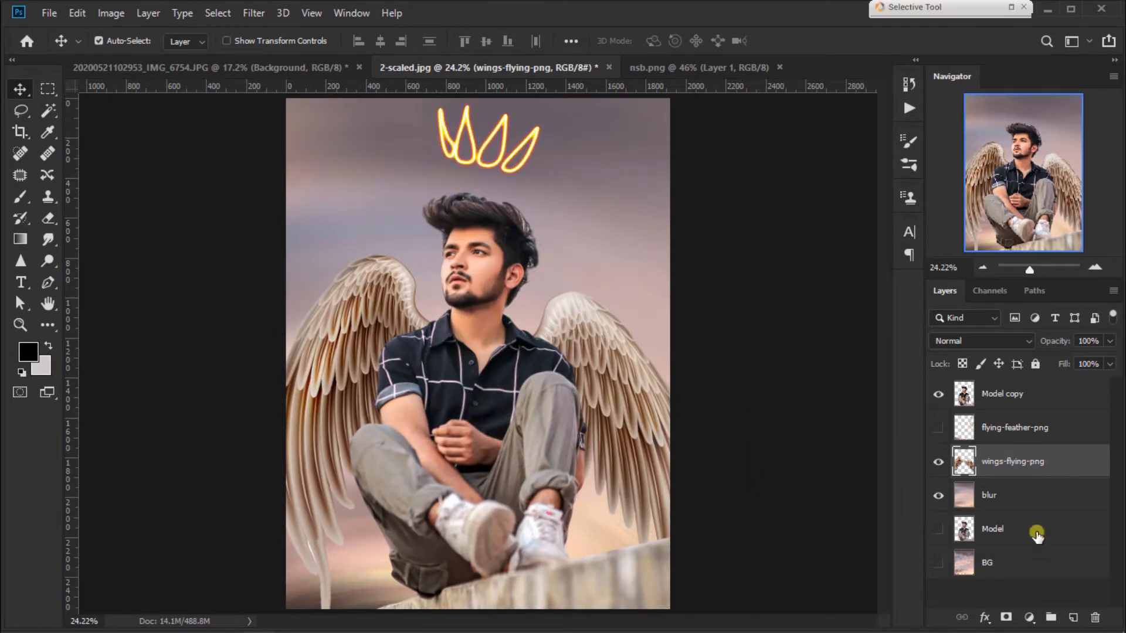
Step: Add a Brightness/Contrast adjustment clipped to the wings-flying-png layer, with brightness -34 and contrast 39
{"action": "left_click", "coordinate": [1029, 618]}
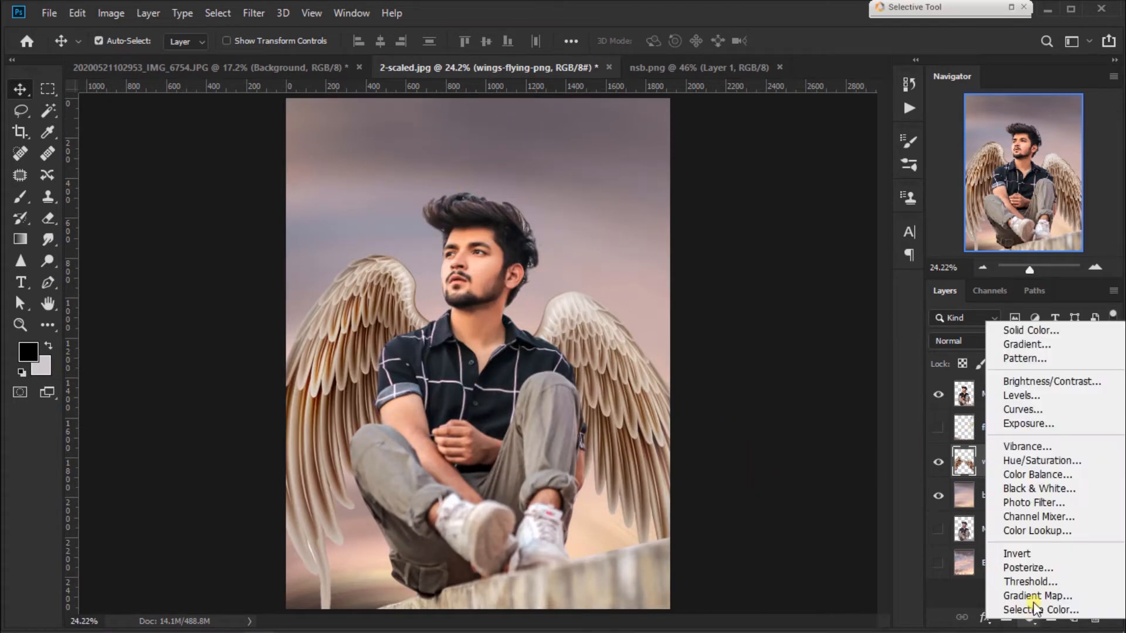
{"action": "left_click", "coordinate": [1065, 382]}
{"action": "left_click", "coordinate": [724, 414]}
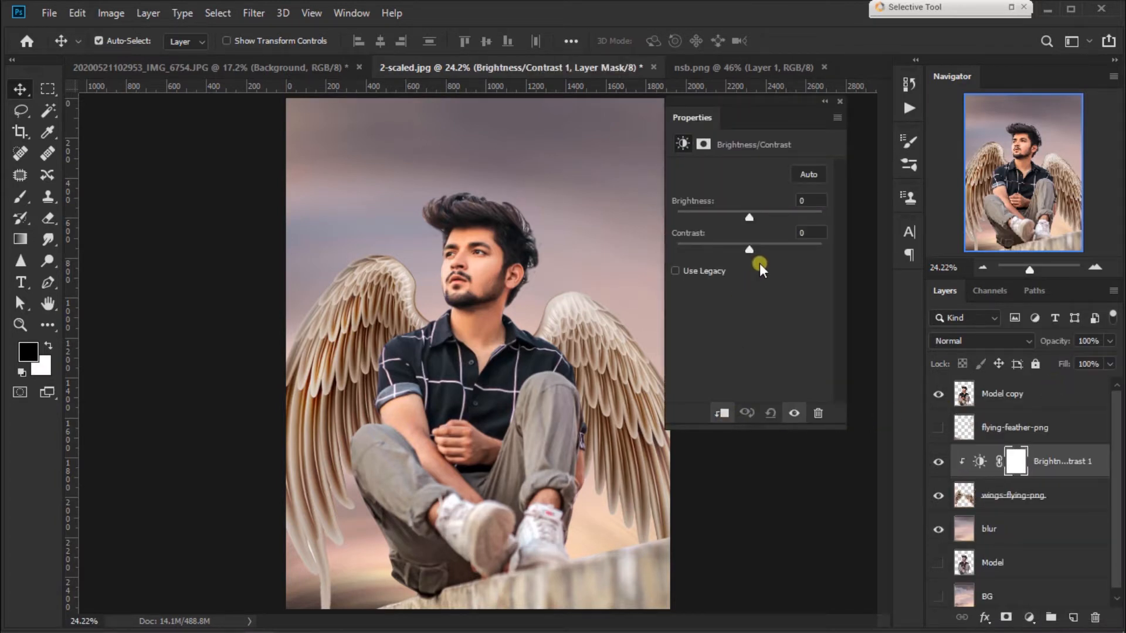
{"action": "left_click_drag", "start_coordinate": [745, 220], "coordinate": [790, 254]}
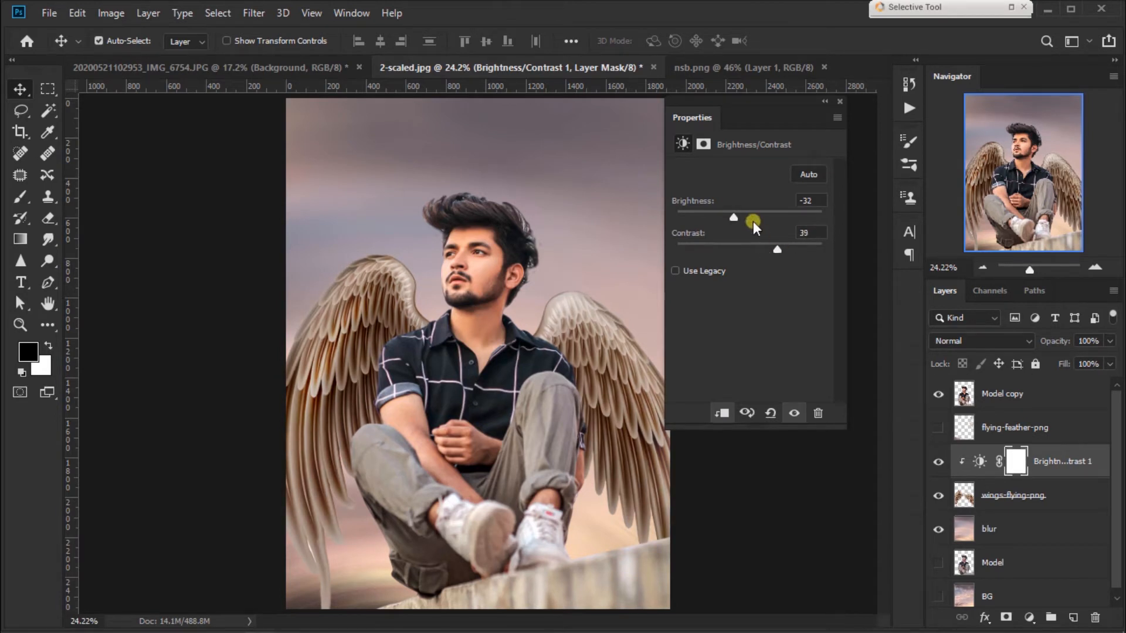
{"action": "left_click_drag", "start_coordinate": [734, 217], "coordinate": [733, 217]}
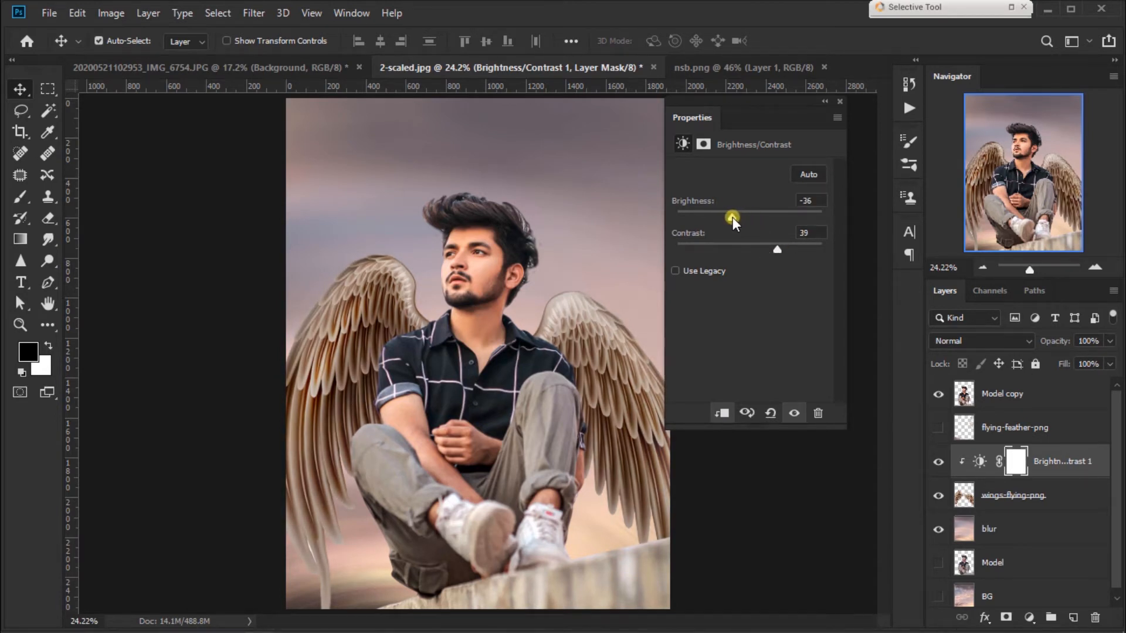
{"action": "left_click", "coordinate": [839, 103]}
Step: Compare the wings with and without the Brightness/Contrast adjustment, and merge it down into the wings-flying-png layer
{"action": "left_click", "coordinate": [938, 463]}
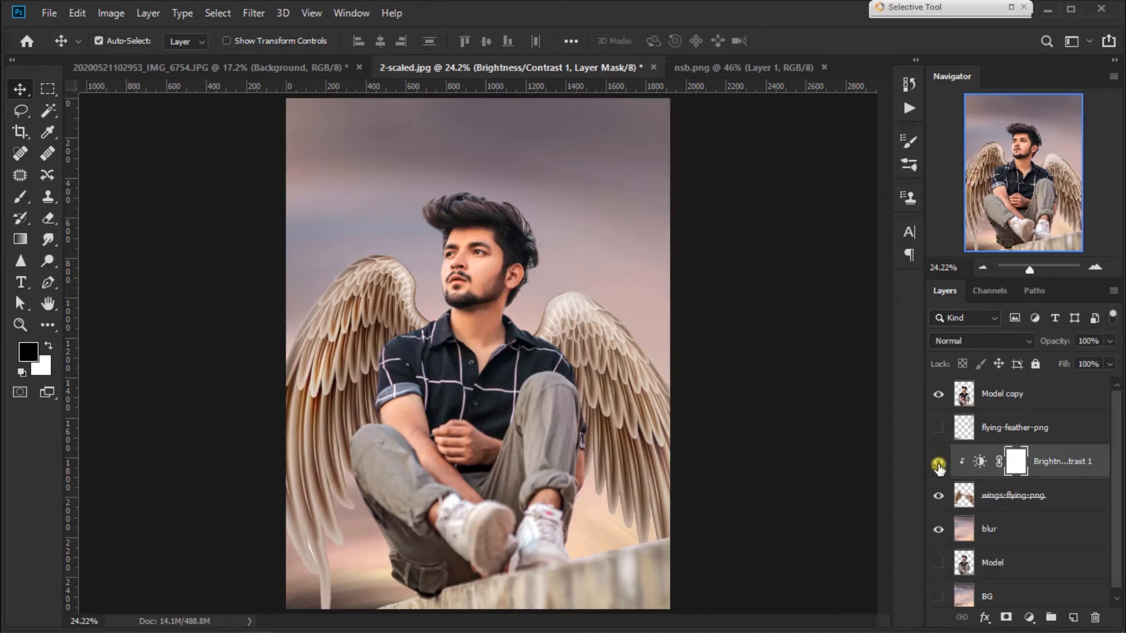
{"action": "left_click", "coordinate": [938, 464]}
{"action": "right_click", "coordinate": [1077, 467]}
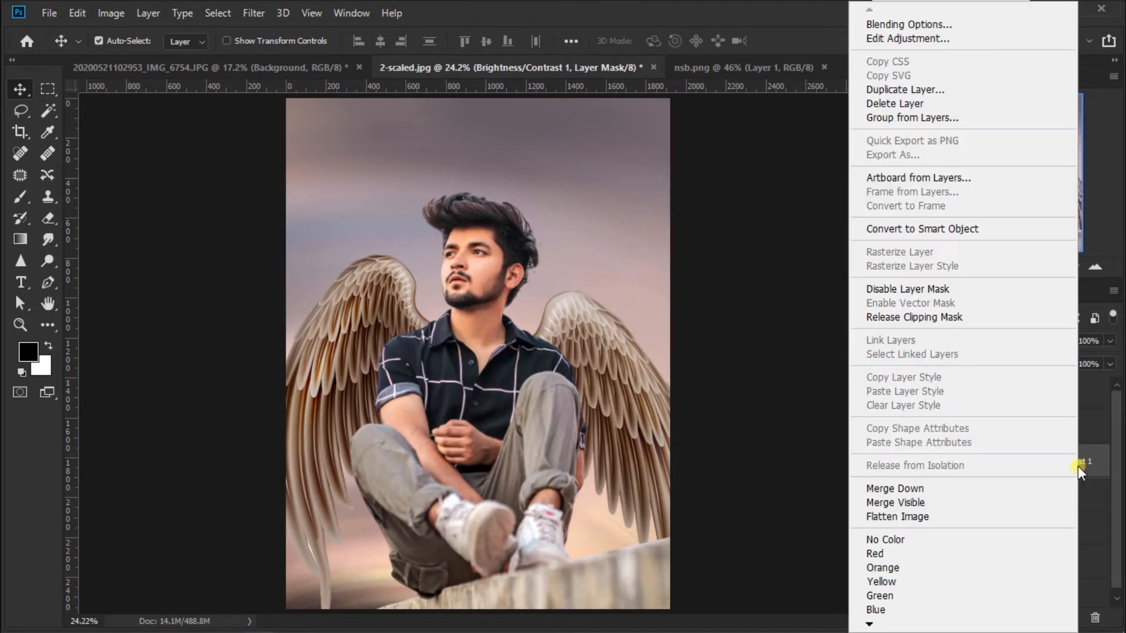
{"action": "left_click", "coordinate": [926, 488]}
Step: Add a Color Balance adjustment clipped to the wings-flying-png layer and shift its midtone colors
{"action": "left_click", "coordinate": [1030, 618]}
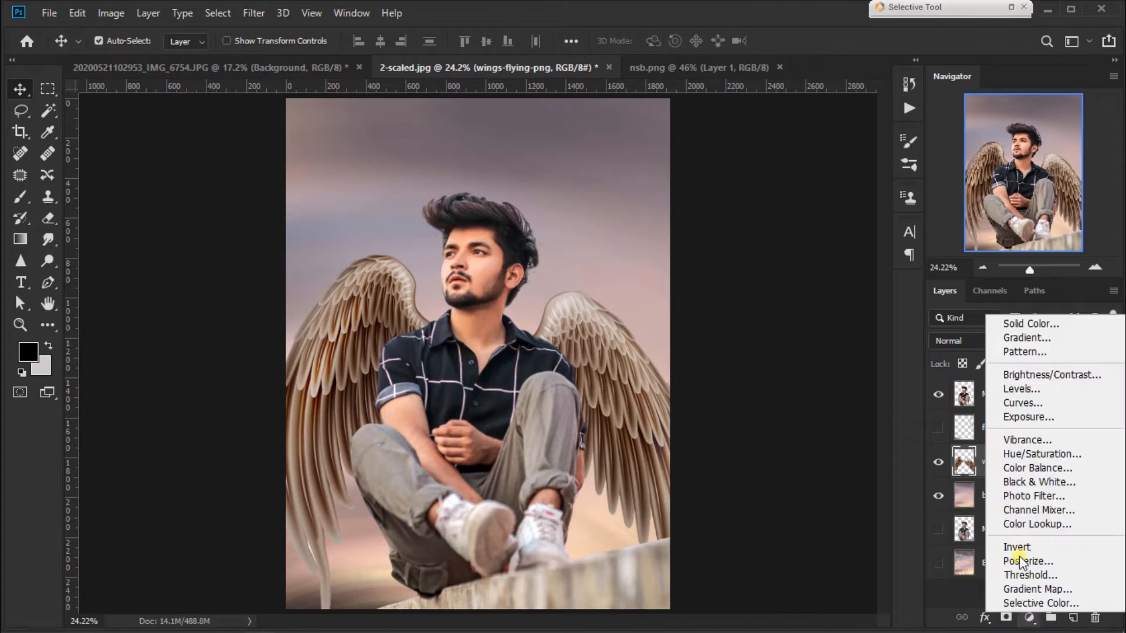
{"action": "left_click", "coordinate": [1036, 467]}
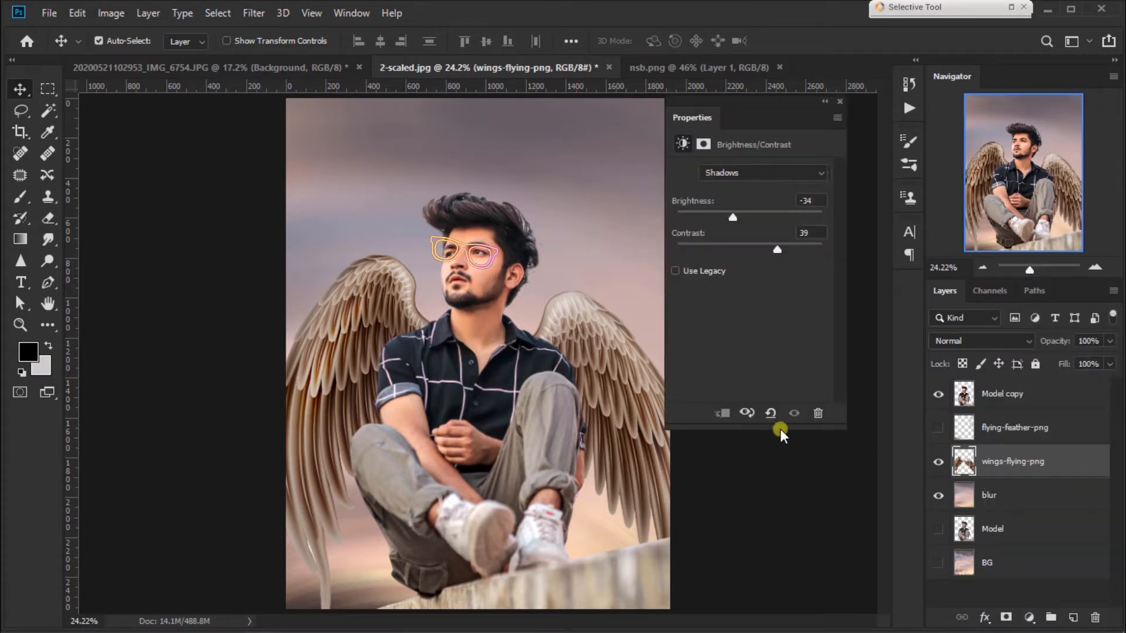
{"action": "left_click", "coordinate": [723, 413]}
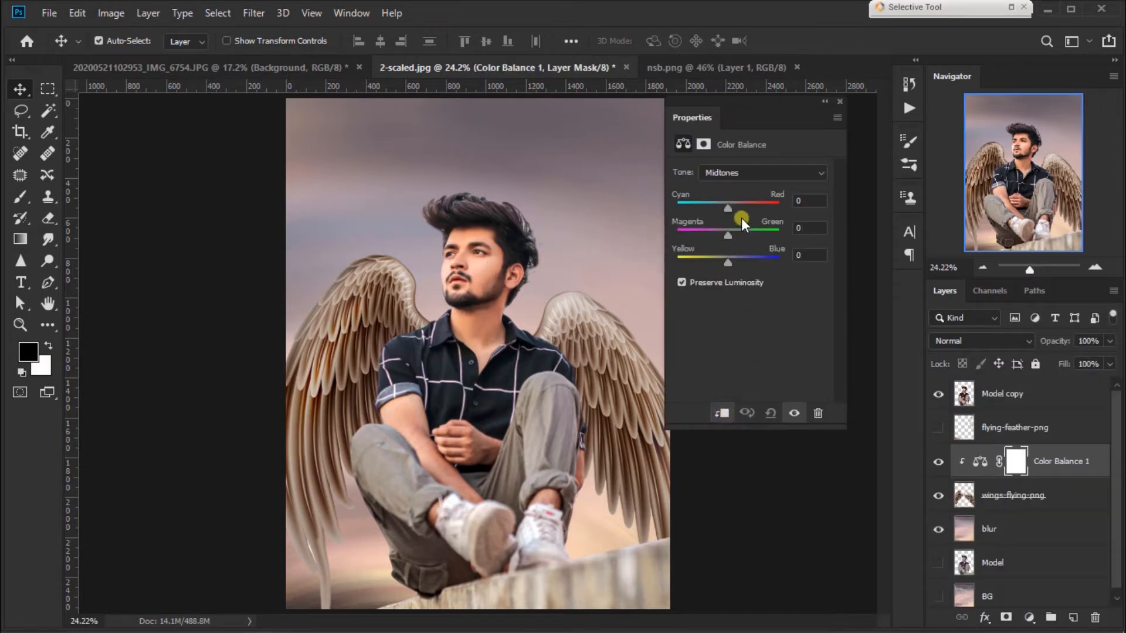
{"action": "left_click_drag", "start_coordinate": [730, 207], "coordinate": [734, 263]}
{"action": "left_click", "coordinate": [841, 100]}
Step: Set the wings' Color Balance layer to 80% opacity and merge it down into the wings-flying-png layer
{"action": "left_click_drag", "start_coordinate": [1066, 347], "coordinate": [1037, 348]}
{"action": "left_click", "coordinate": [940, 462]}
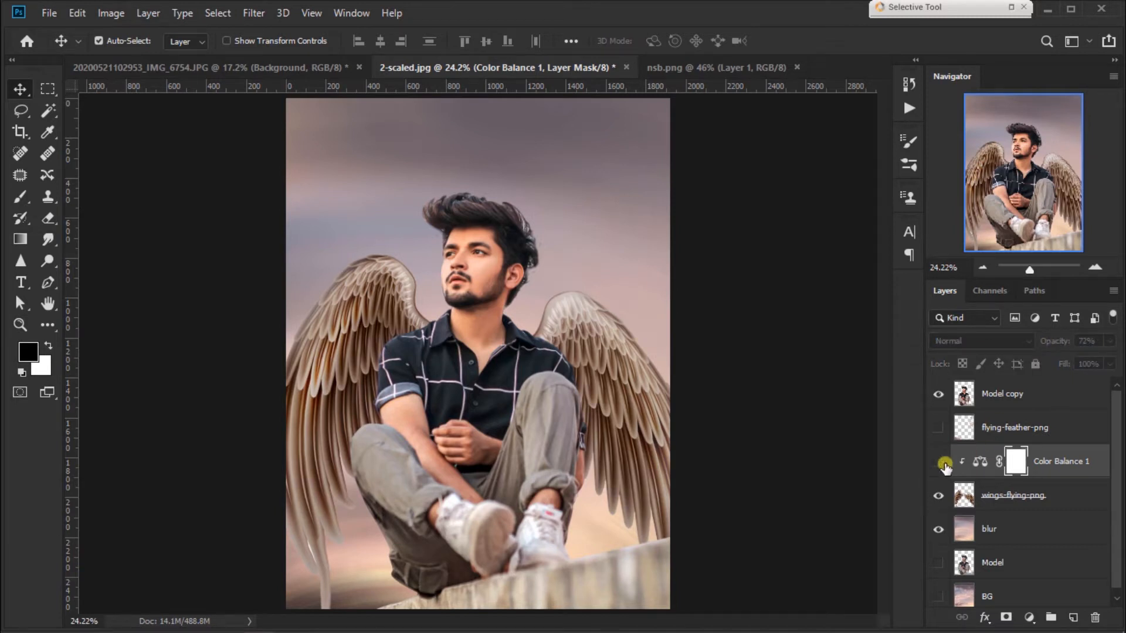
{"action": "left_click", "coordinate": [942, 462]}
{"action": "type", "text": "80"}
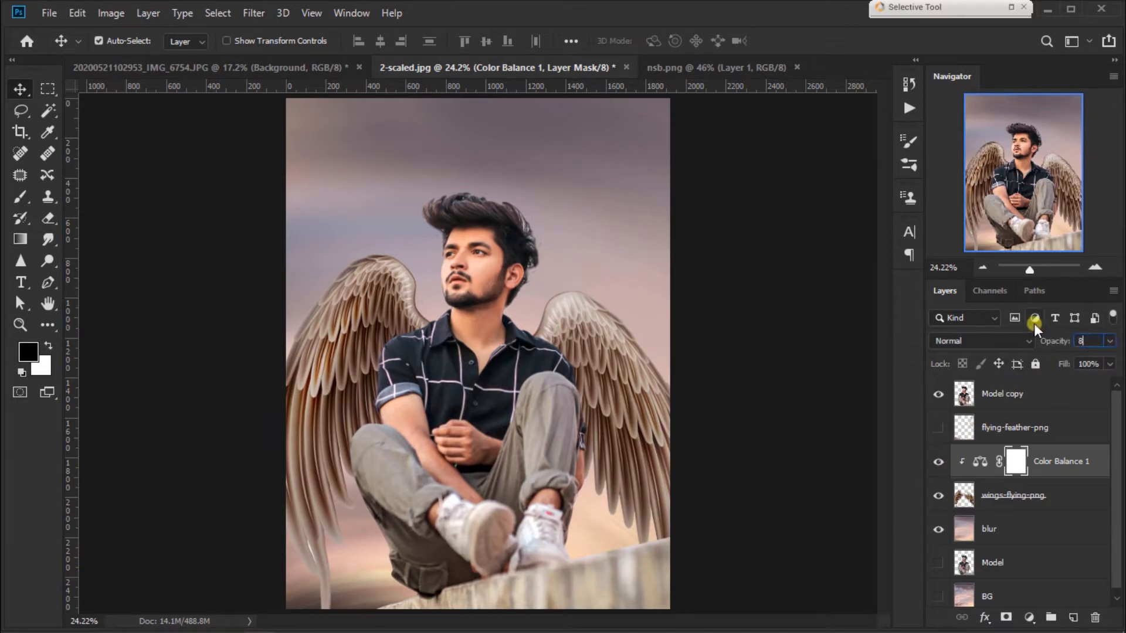
{"action": "key", "text": "Return"}
{"action": "right_click", "coordinate": [1072, 468]}
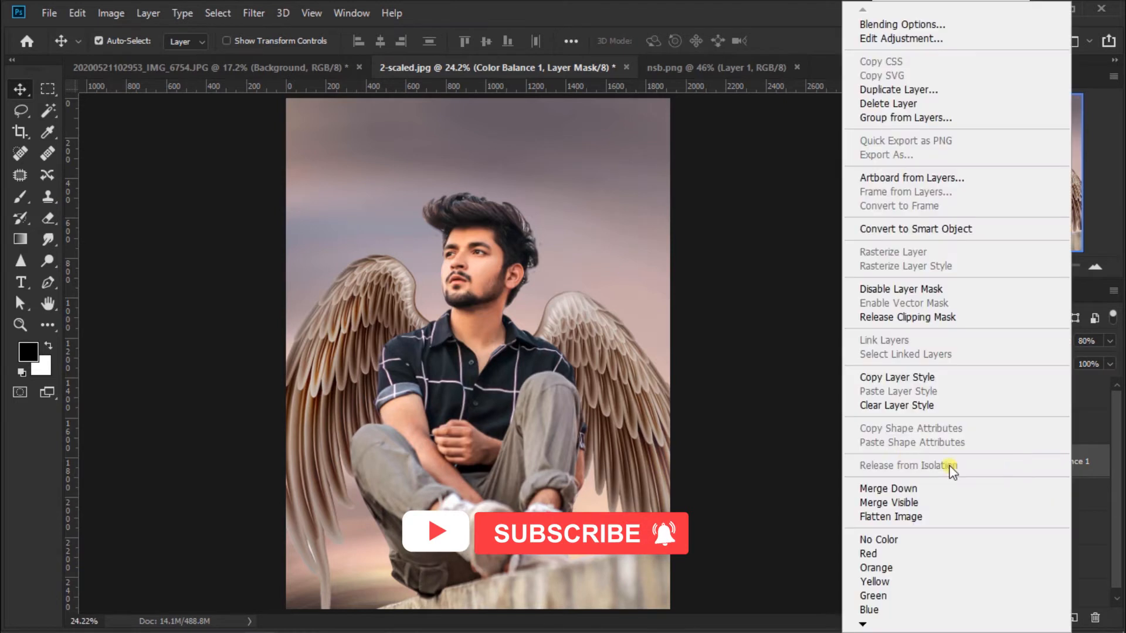
{"action": "left_click", "coordinate": [902, 488]}
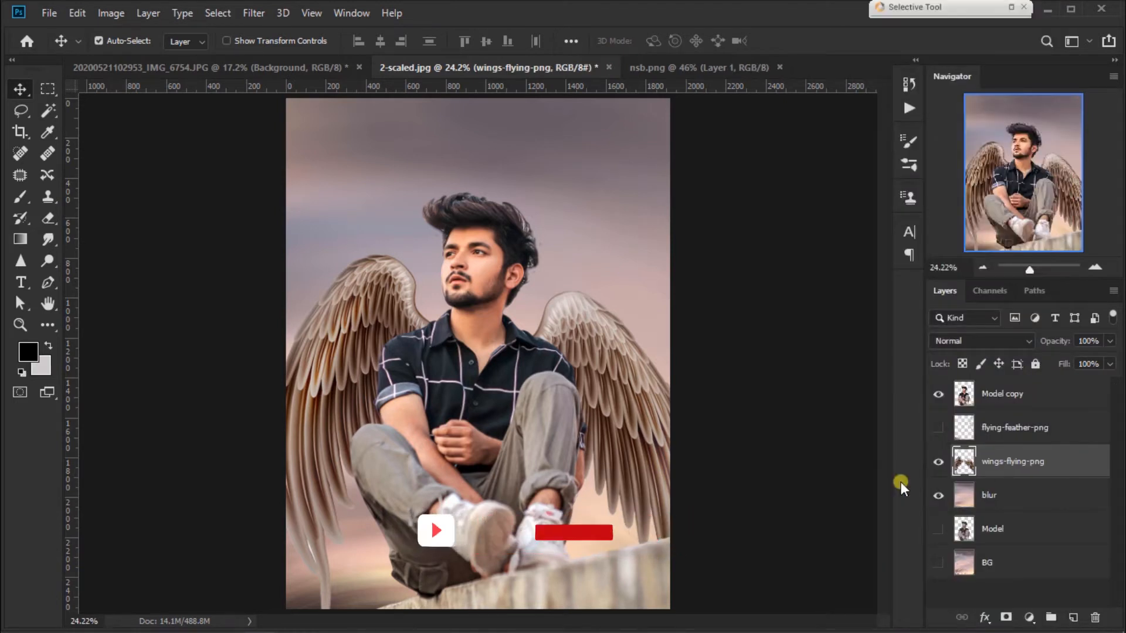
Step: Show the flying-feather-png layer, then enlarge and reposition it with Free Transform so the feathers spread toward the canvas edges
{"action": "left_click", "coordinate": [939, 428]}
{"action": "left_click", "coordinate": [1027, 428]}
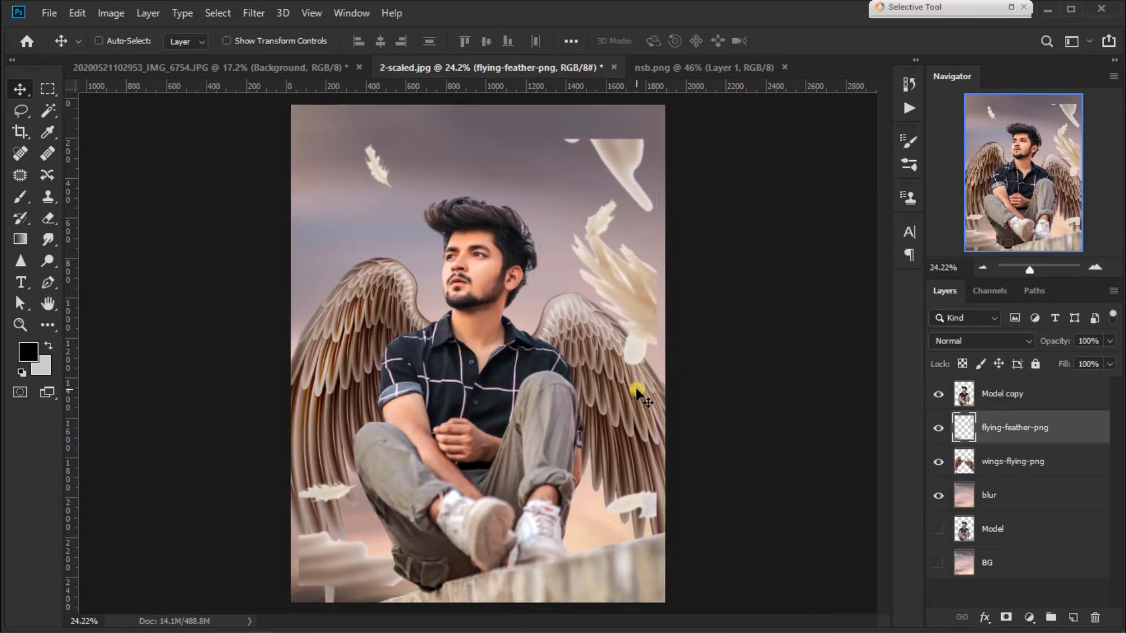
{"action": "key", "text": "ctrl+minus"}
{"action": "key", "text": "ctrl+minus"}
{"action": "key", "text": "ctrl+t"}
{"action": "left_click_drag", "start_coordinate": [576, 242], "coordinate": [615, 188]}
{"action": "left_click_drag", "start_coordinate": [511, 355], "coordinate": [495, 386]}
{"action": "key", "text": "Return"}
{"action": "key", "text": "ctrl+0"}
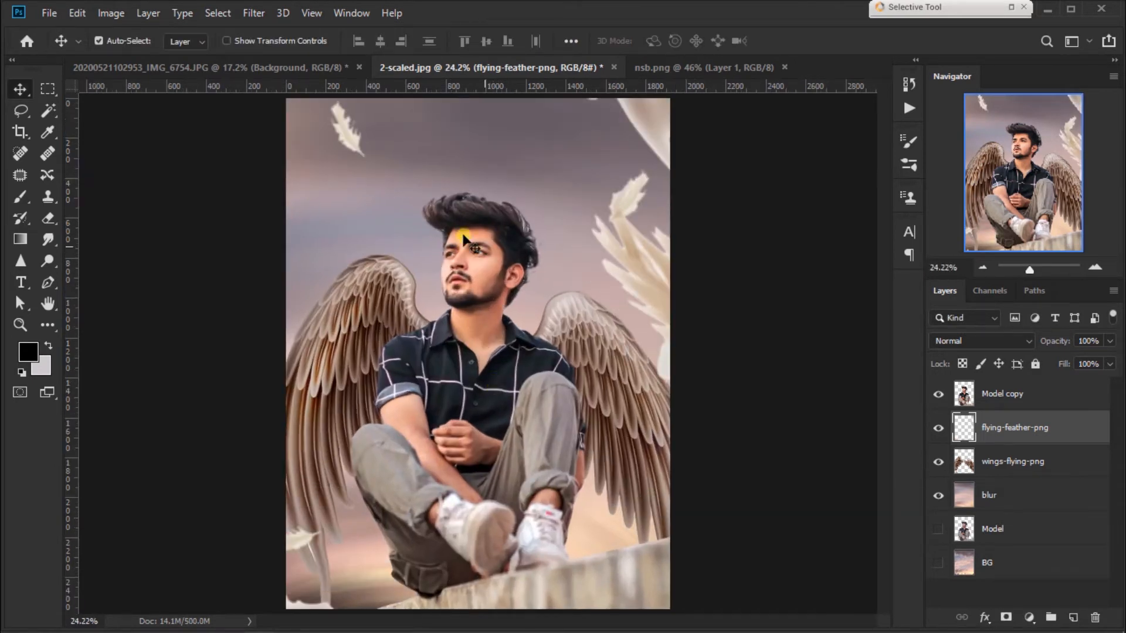
Step: Apply a Gaussian Blur with a 25.5-pixel radius to the flying-feather-png layer, checking the result with the preview switched off and on
{"action": "left_click", "coordinate": [254, 13]}
{"action": "mouse_move", "coordinate": [281, 201]}
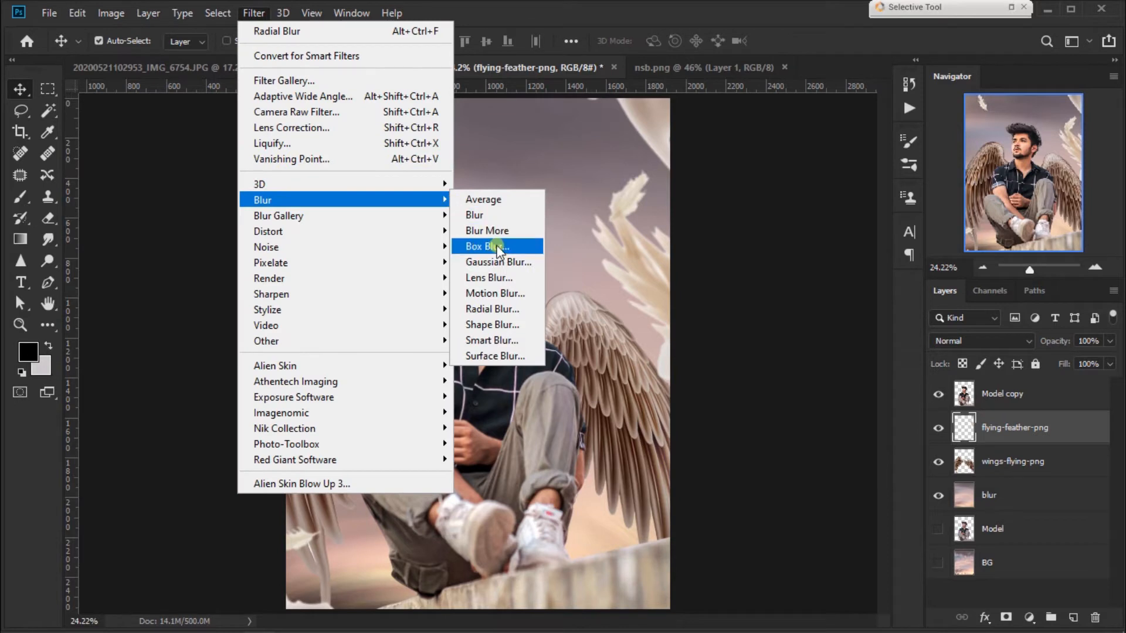
{"action": "left_click", "coordinate": [499, 262]}
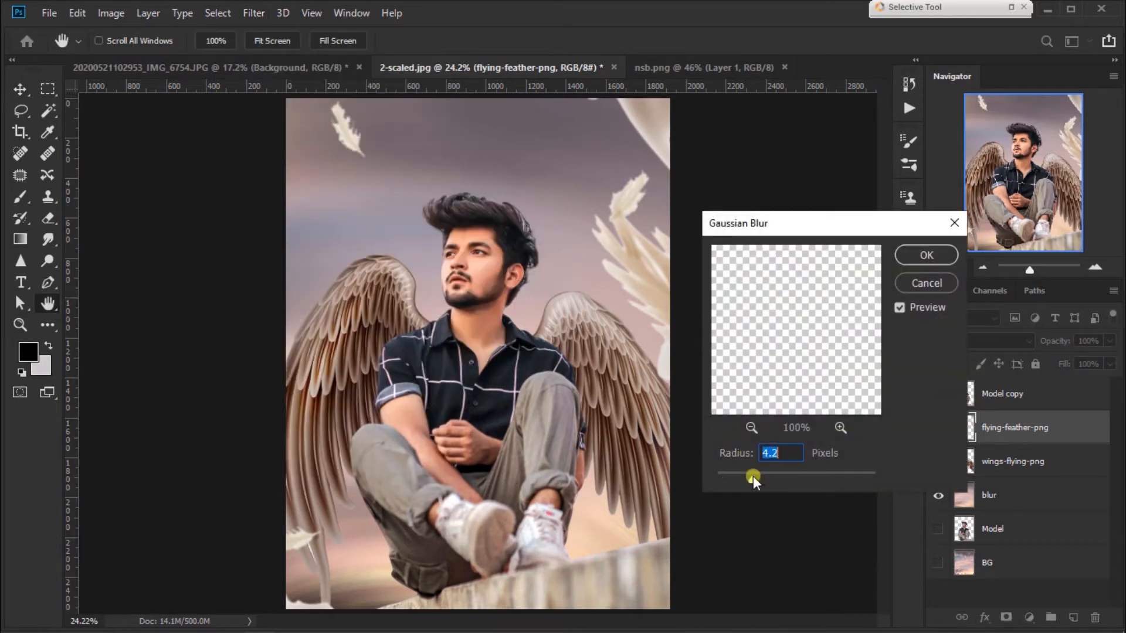
{"action": "left_click_drag", "start_coordinate": [764, 476], "coordinate": [790, 477]}
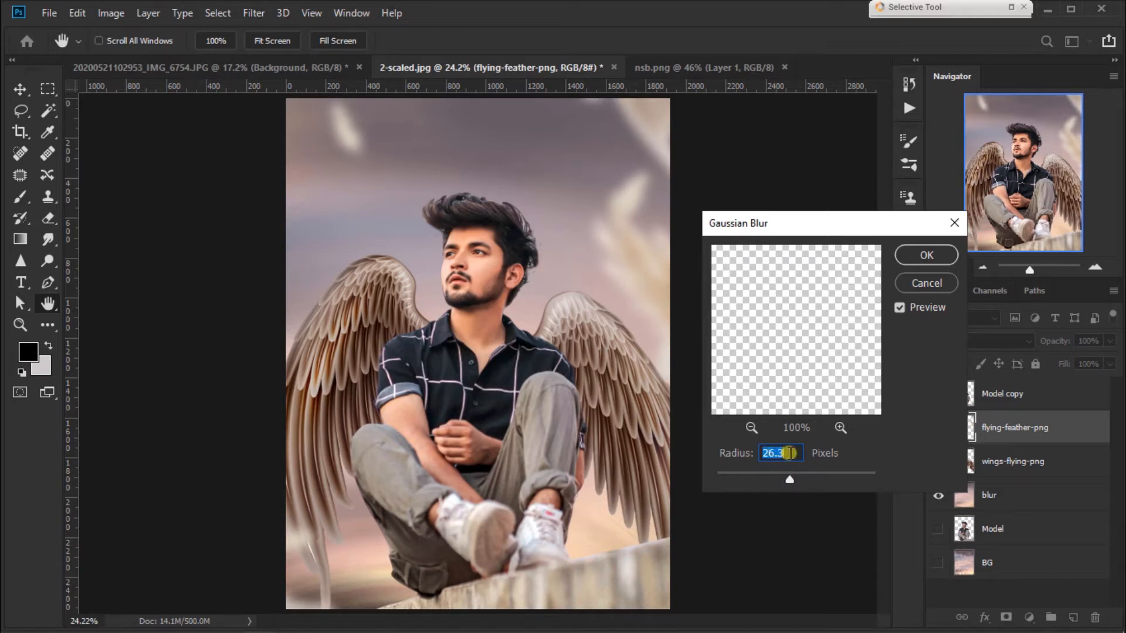
{"action": "type", "text": "2"}
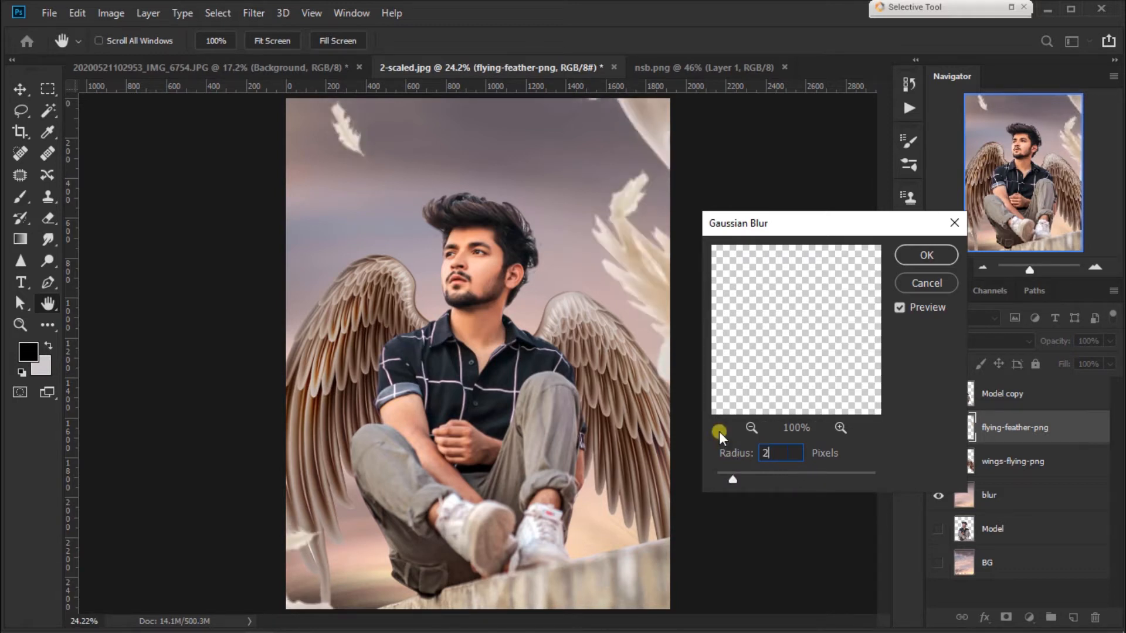
{"action": "type", "text": "5.5"}
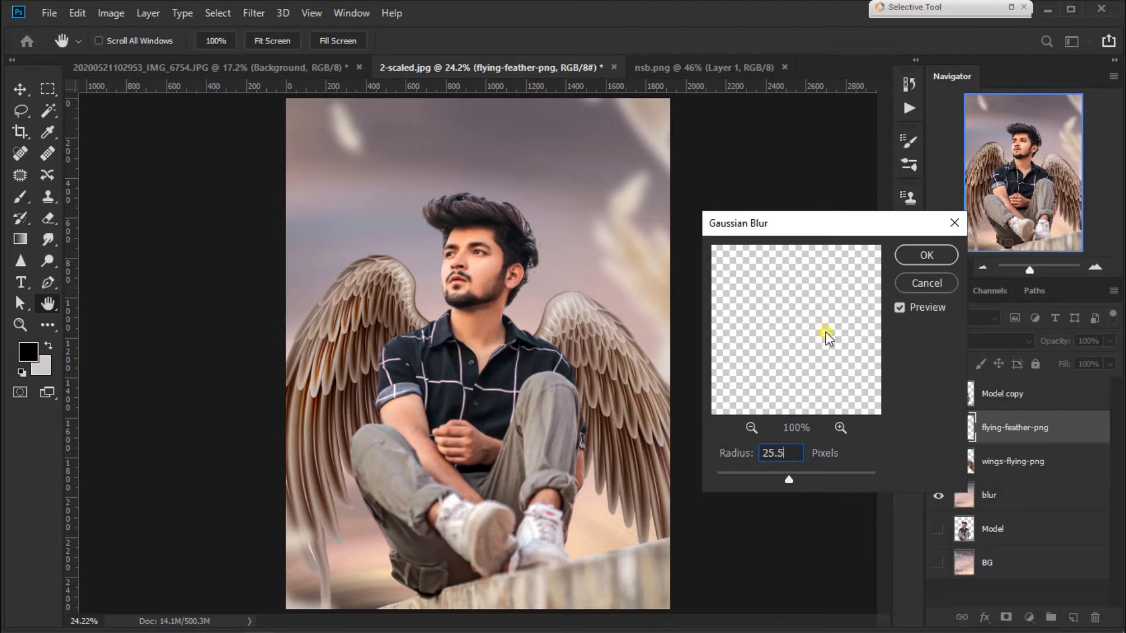
{"action": "left_click", "coordinate": [906, 306]}
{"action": "left_click", "coordinate": [907, 306]}
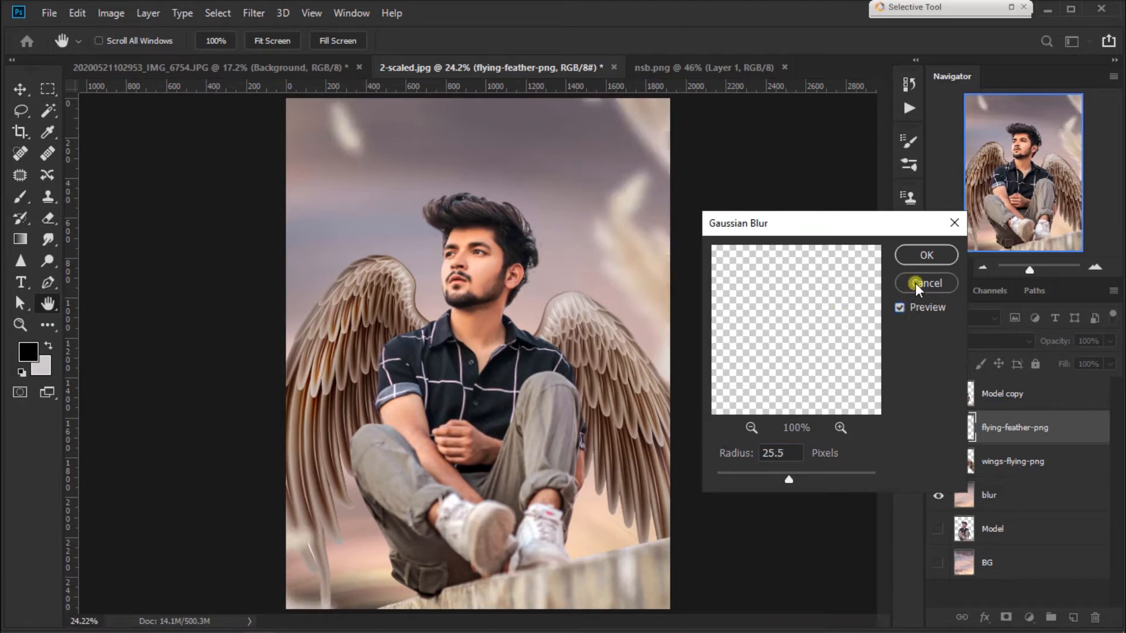
{"action": "left_click", "coordinate": [925, 258]}
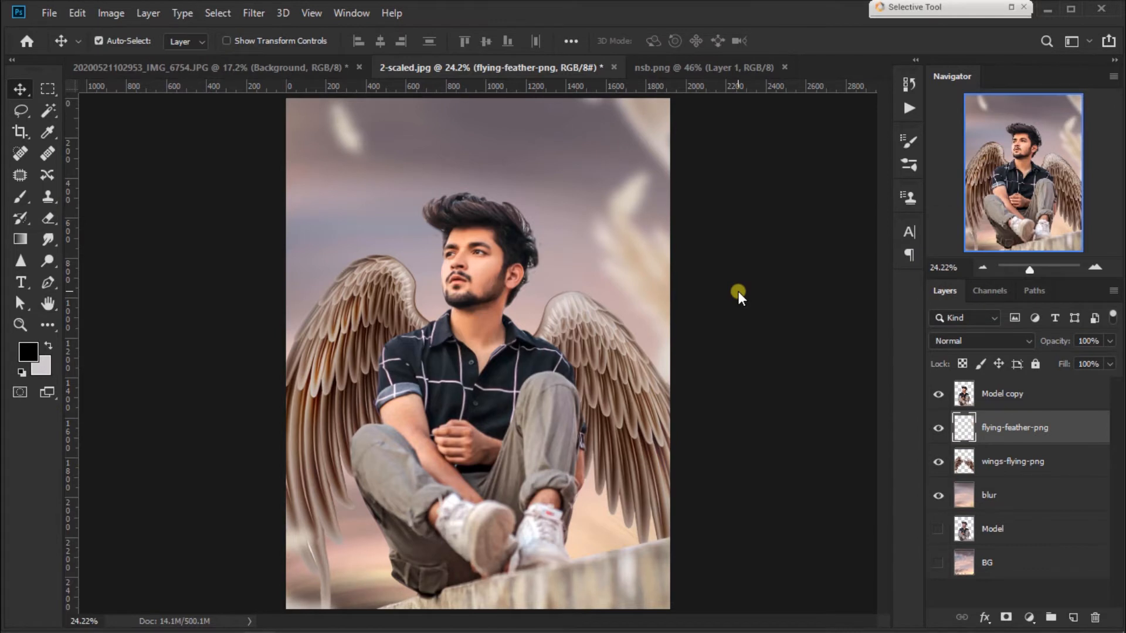
Step: Reposition the blurred feathers with Free Transform and scale them to 96.46%
{"action": "key", "text": "ctrl+t"}
{"action": "key", "text": "ctrl+minus"}
{"action": "left_click_drag", "start_coordinate": [605, 336], "coordinate": [610, 313]}
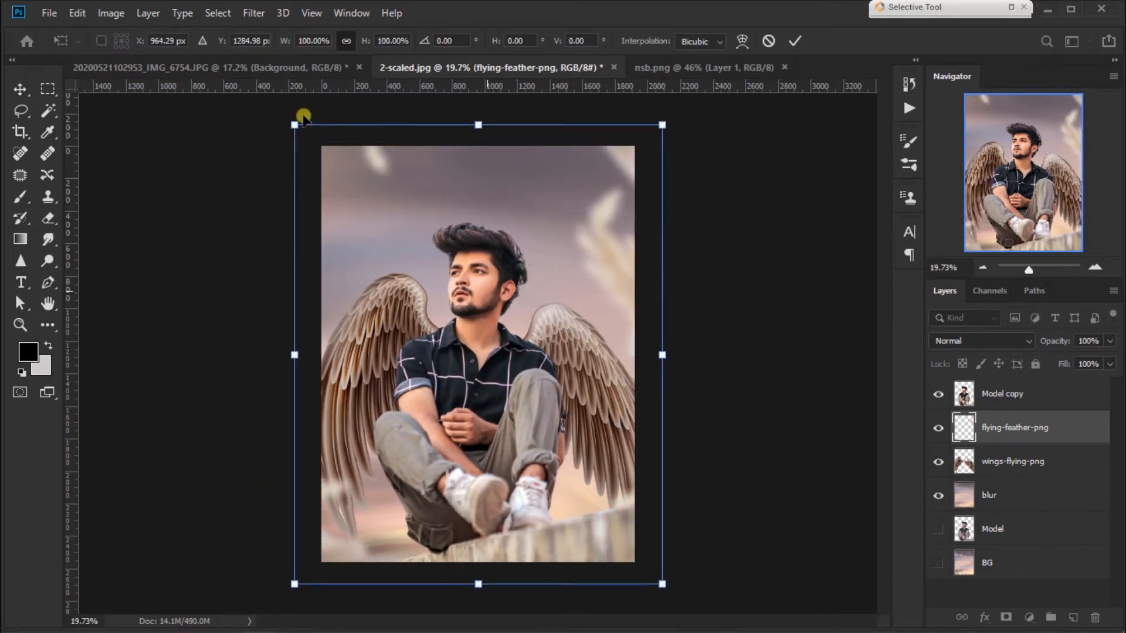
{"action": "left_click_drag", "start_coordinate": [297, 126], "coordinate": [307, 141]}
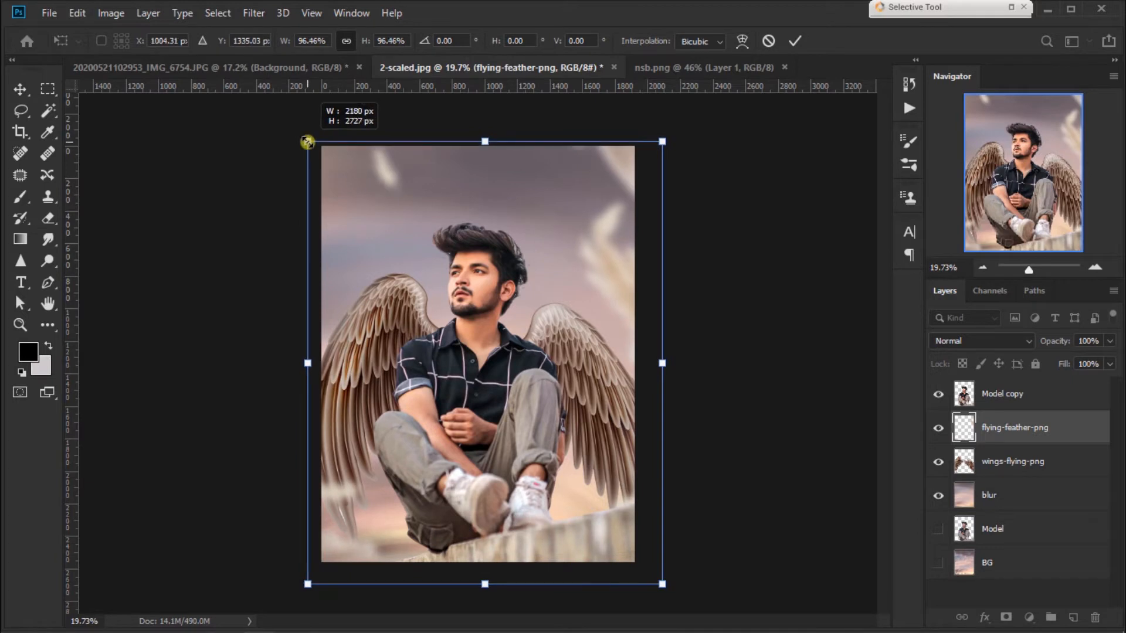
{"action": "key", "text": "Return"}
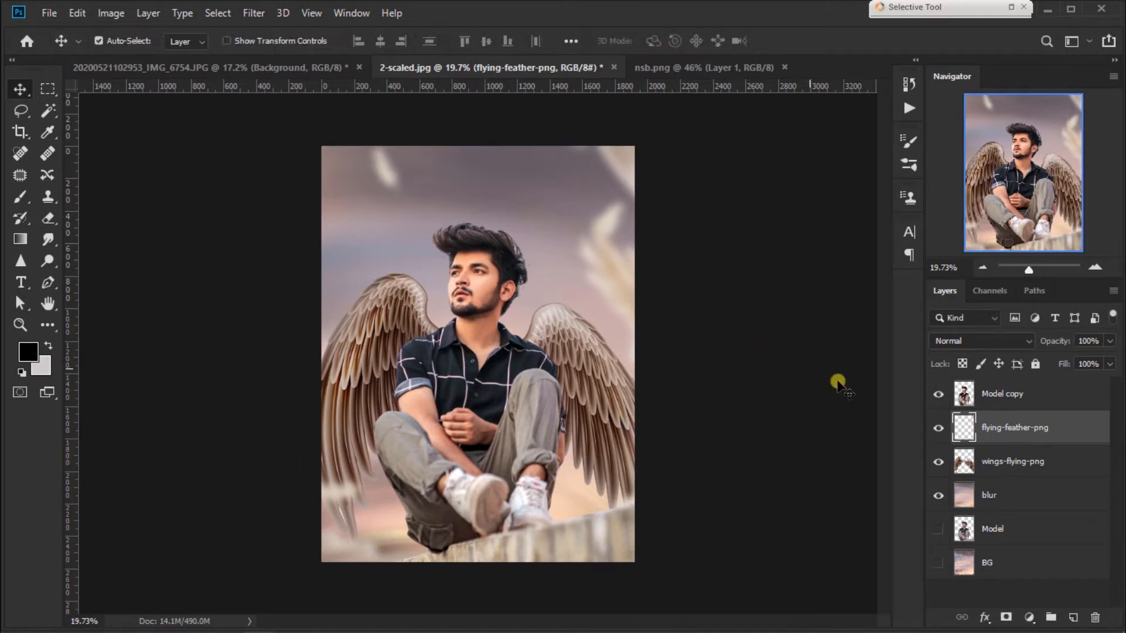
Step: Clip a Color Balance adjustment with midtones +14 red, +11 green and +20 blue to the feathers, and merge it down into their layer
{"action": "left_click", "coordinate": [1032, 619]}
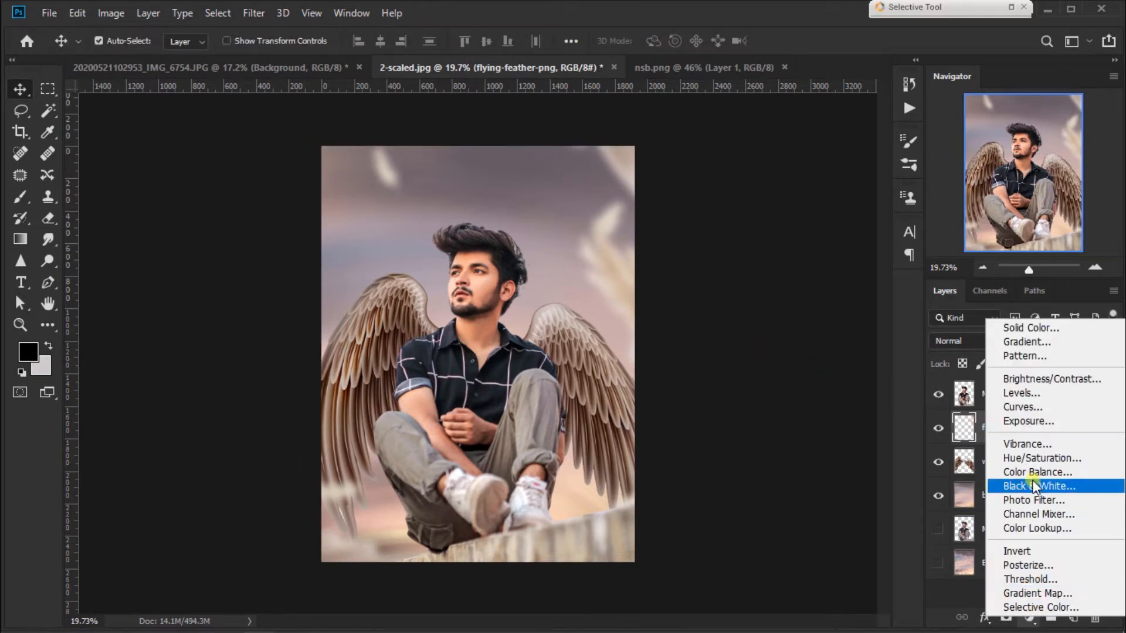
{"action": "left_click", "coordinate": [1020, 476]}
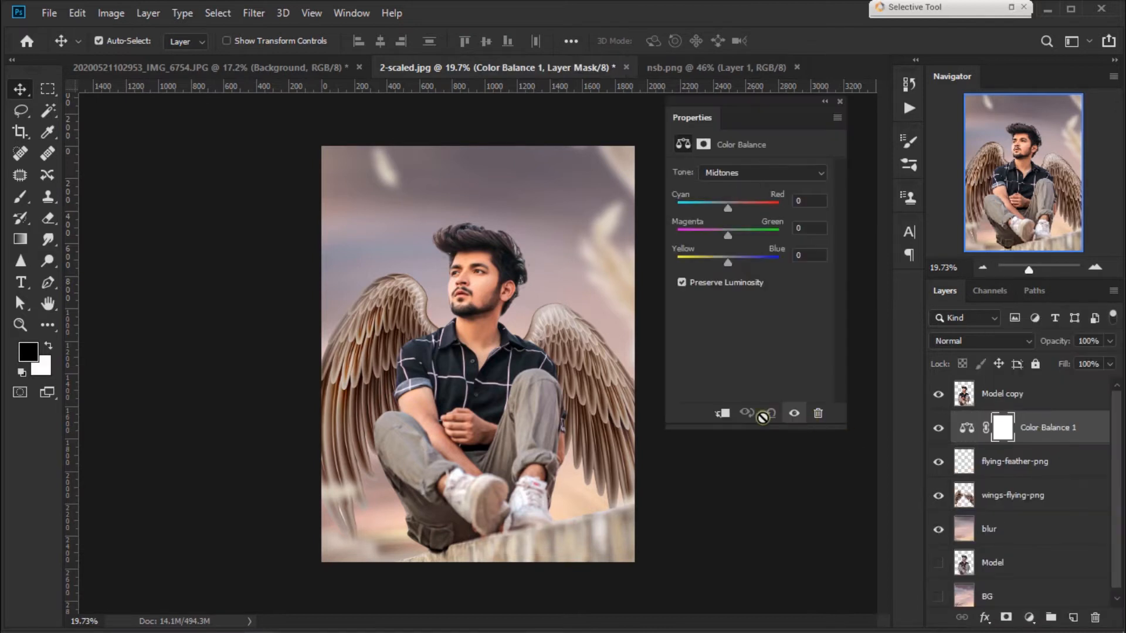
{"action": "left_click", "coordinate": [728, 414]}
{"action": "left_click_drag", "start_coordinate": [731, 209], "coordinate": [736, 259]}
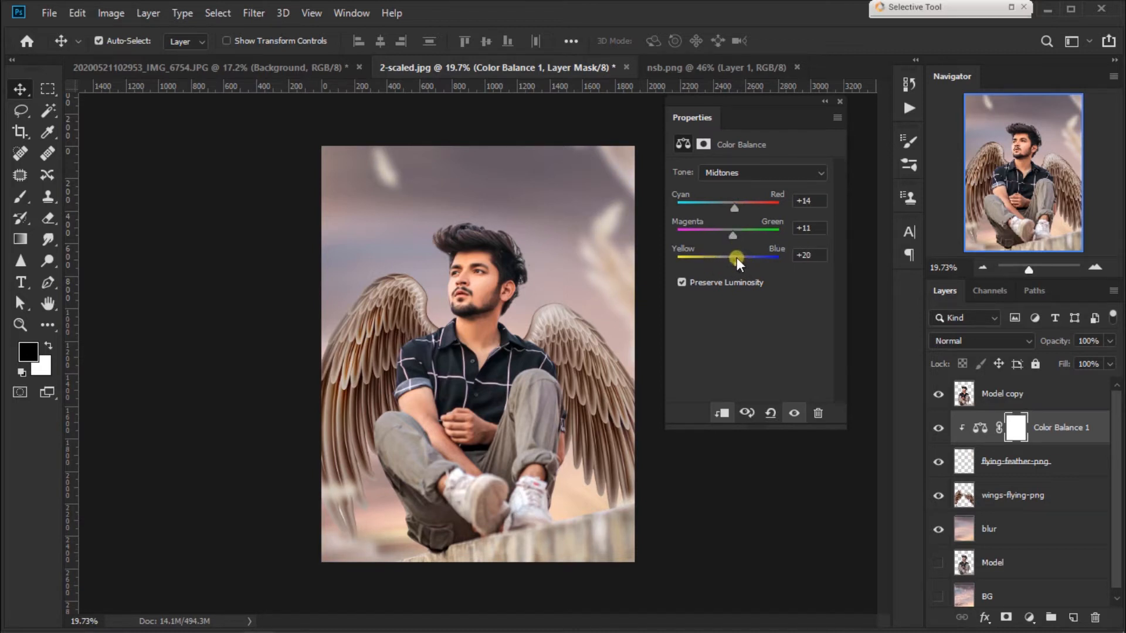
{"action": "left_click", "coordinate": [840, 101]}
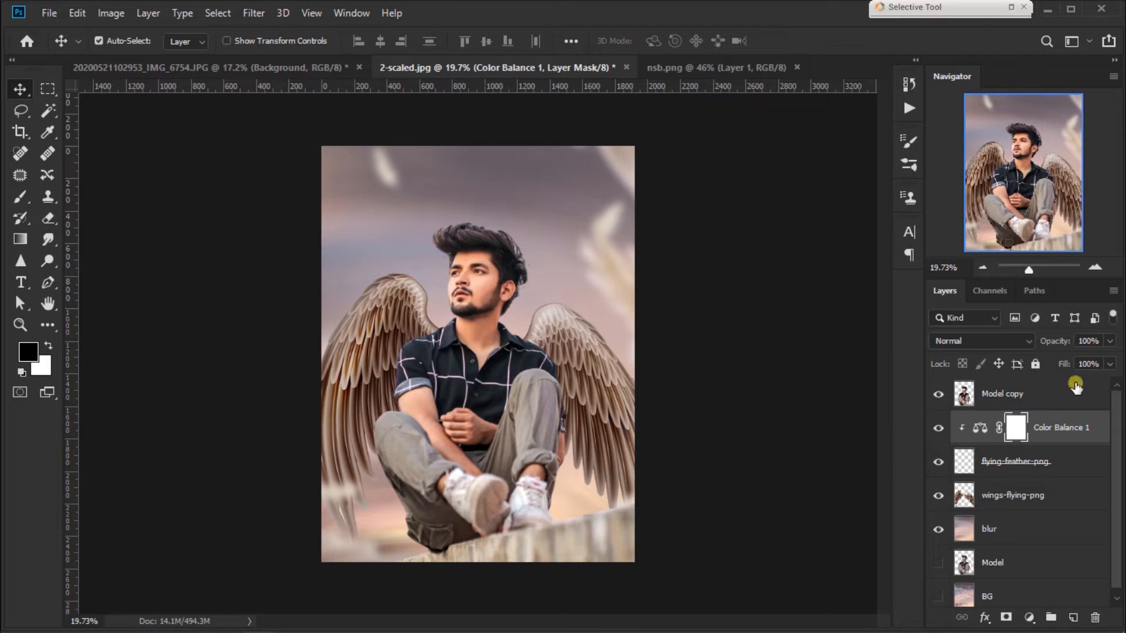
{"action": "right_click", "coordinate": [1093, 427]}
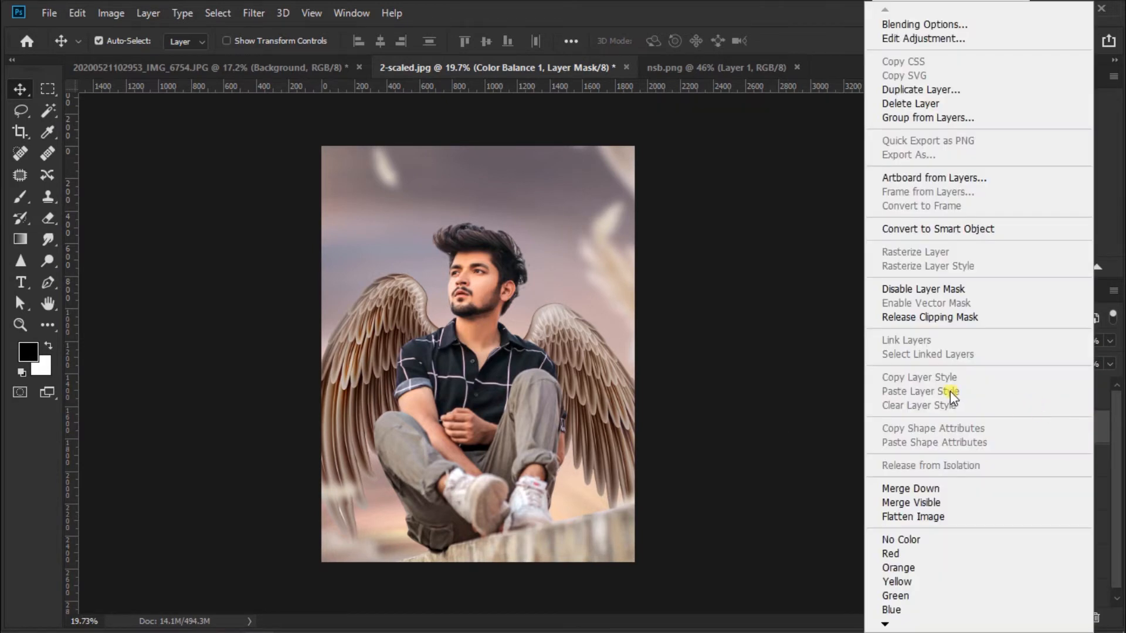
{"action": "left_click", "coordinate": [953, 487]}
Step: Add a Brightness/Contrast adjustment clipped to the flying-feather-png layer, with brightness -58 and contrast 42
{"action": "left_click", "coordinate": [1029, 616]}
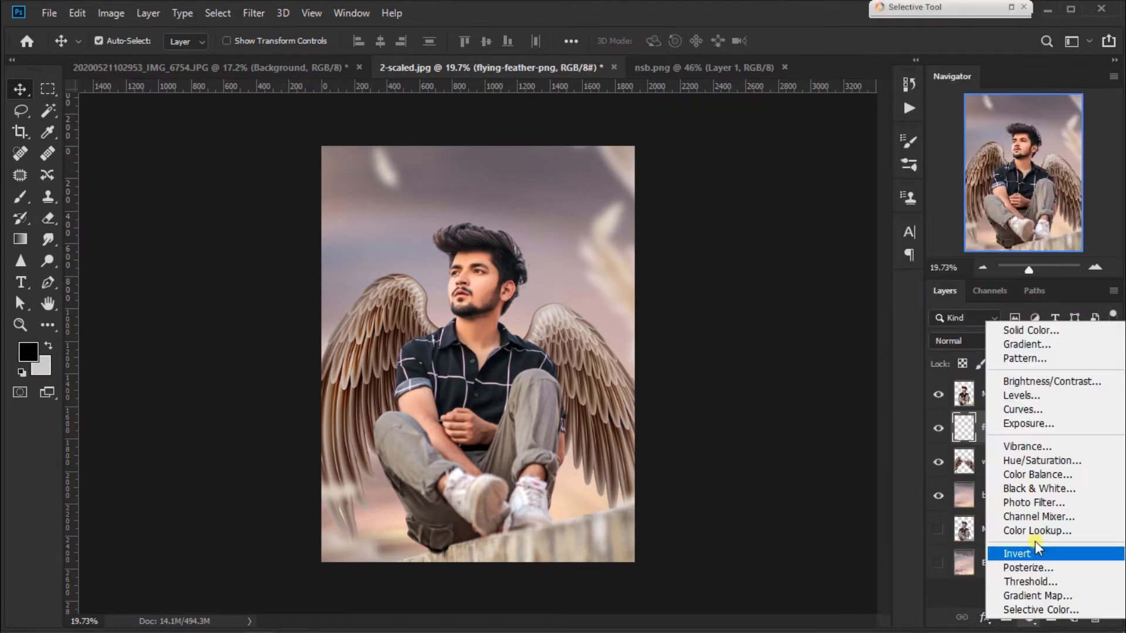
{"action": "left_click", "coordinate": [1021, 379]}
{"action": "left_click", "coordinate": [723, 413]}
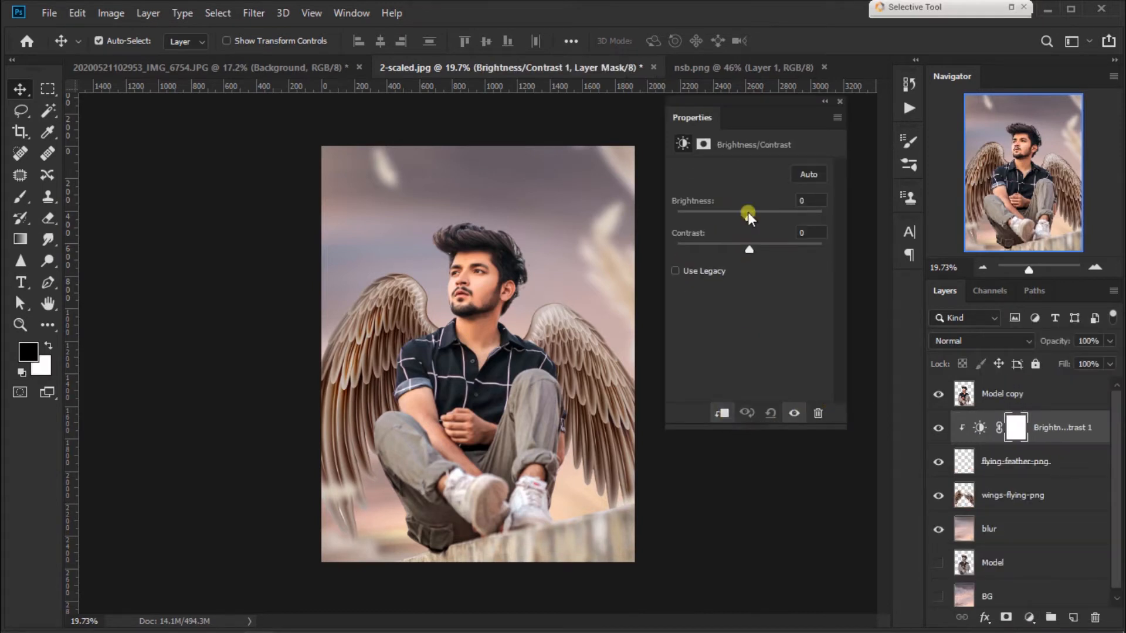
{"action": "left_click_drag", "start_coordinate": [744, 212], "coordinate": [754, 246]}
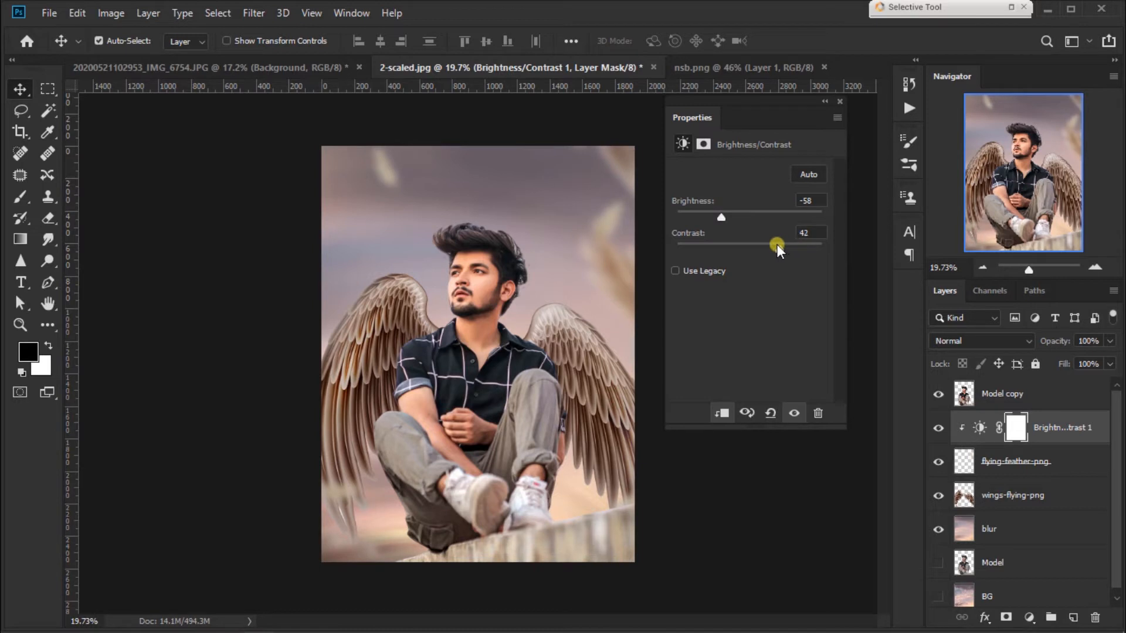
Step: Raise the feather adjustment's brightness slightly, compare it off and on, and merge it down into the flying-feather-png layer
{"action": "left_click_drag", "start_coordinate": [719, 217], "coordinate": [727, 216]}
{"action": "left_click", "coordinate": [839, 102]}
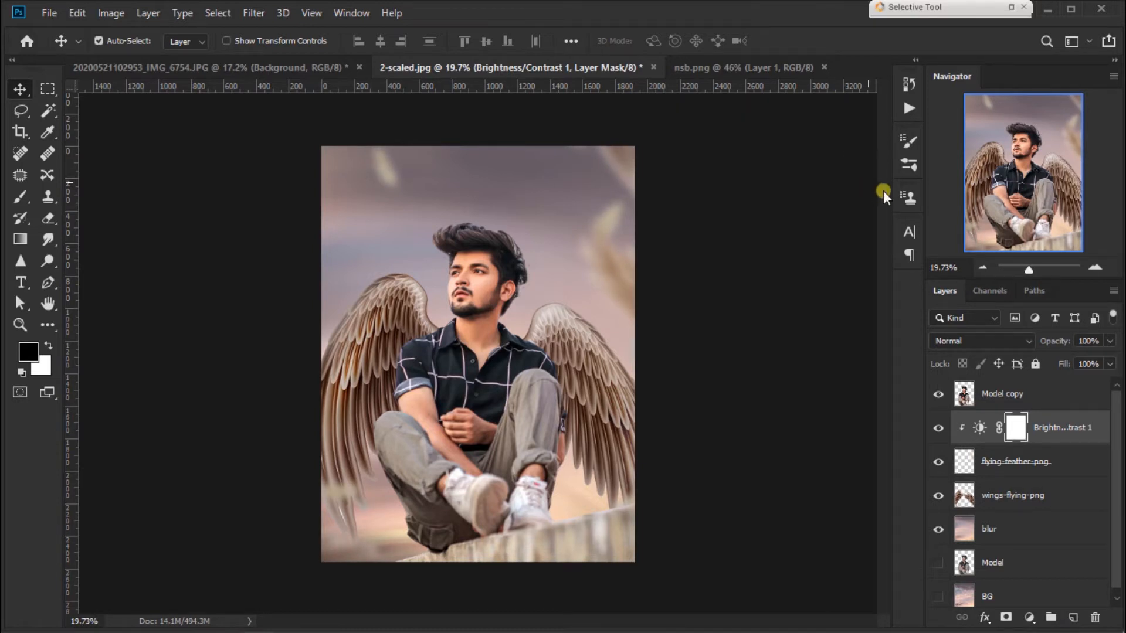
{"action": "left_click", "coordinate": [937, 428]}
{"action": "left_click", "coordinate": [938, 428]}
{"action": "right_click", "coordinate": [1067, 437]}
{"action": "left_click", "coordinate": [868, 489]}
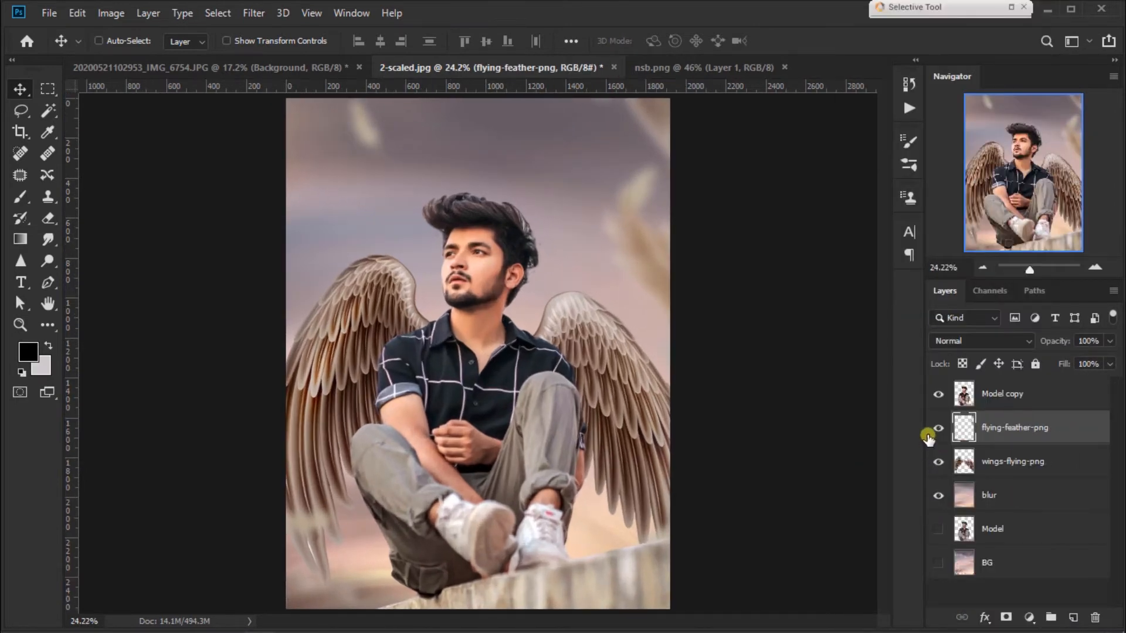
Step: Remove the dark mole at the base of the neck on the Model copy layer with the Spot Healing Brush
{"action": "key", "text": "ctrl+plus"}
{"action": "key", "text": "ctrl+plus"}
{"action": "key", "text": "ctrl+plus"}
{"action": "key", "text": "ctrl+plus"}
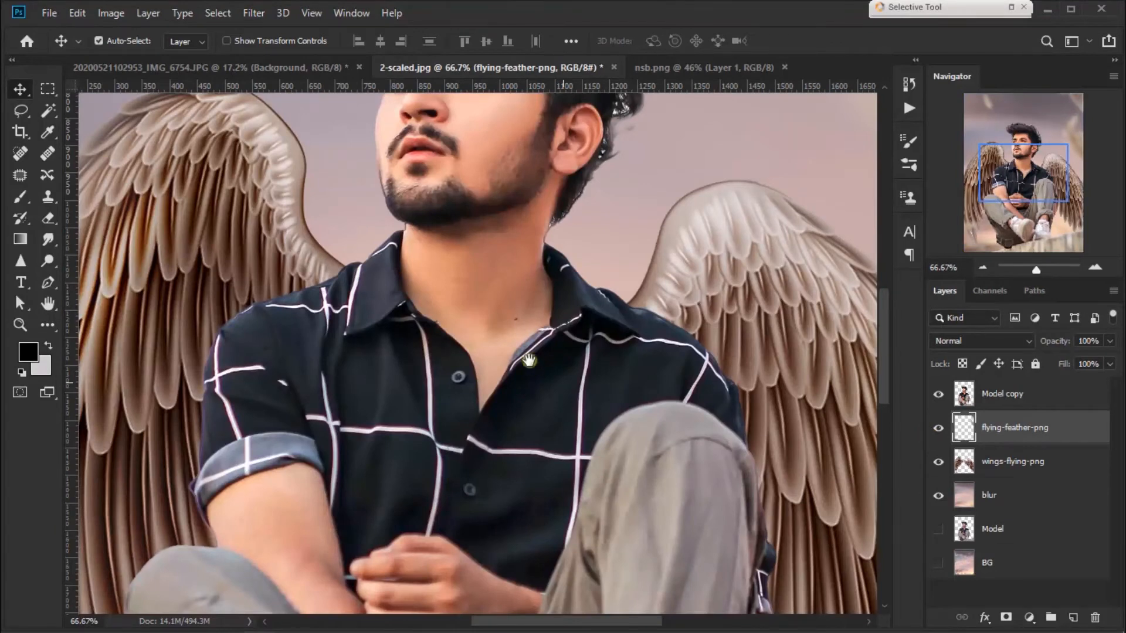
{"action": "left_click_drag", "start_coordinate": [502, 295], "coordinate": [469, 510]}
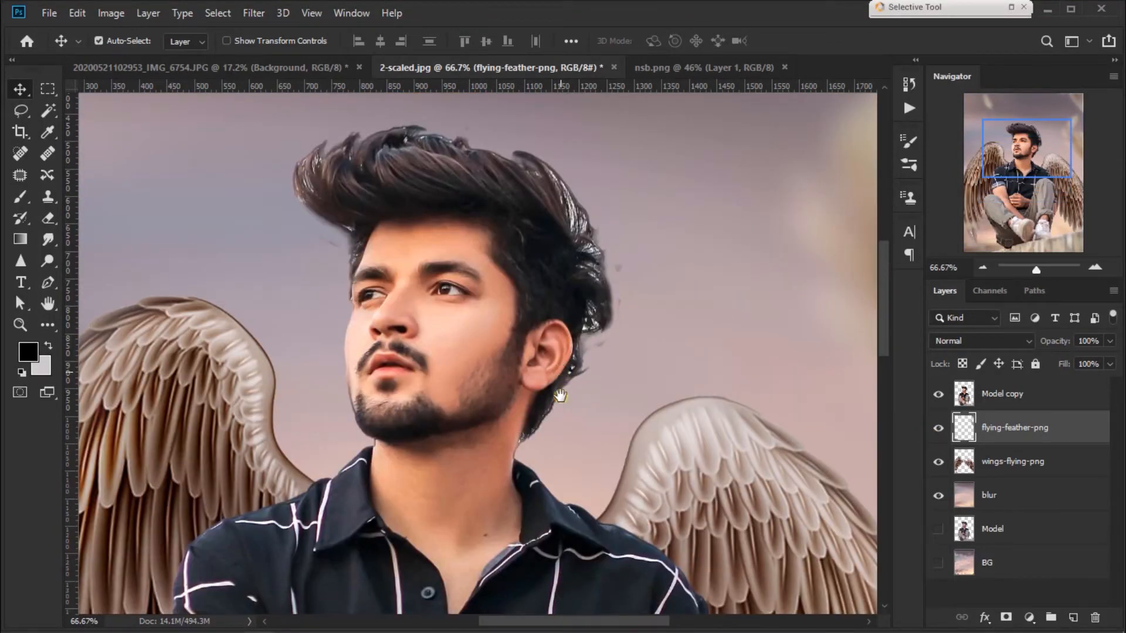
{"action": "mouse_move", "coordinate": [560, 396]}
{"action": "left_mouse_down"}
{"action": "mouse_move", "coordinate": [560, 462]}
{"action": "mouse_move", "coordinate": [567, 378]}
{"action": "left_mouse_up"}
{"action": "left_click", "coordinate": [1012, 392]}
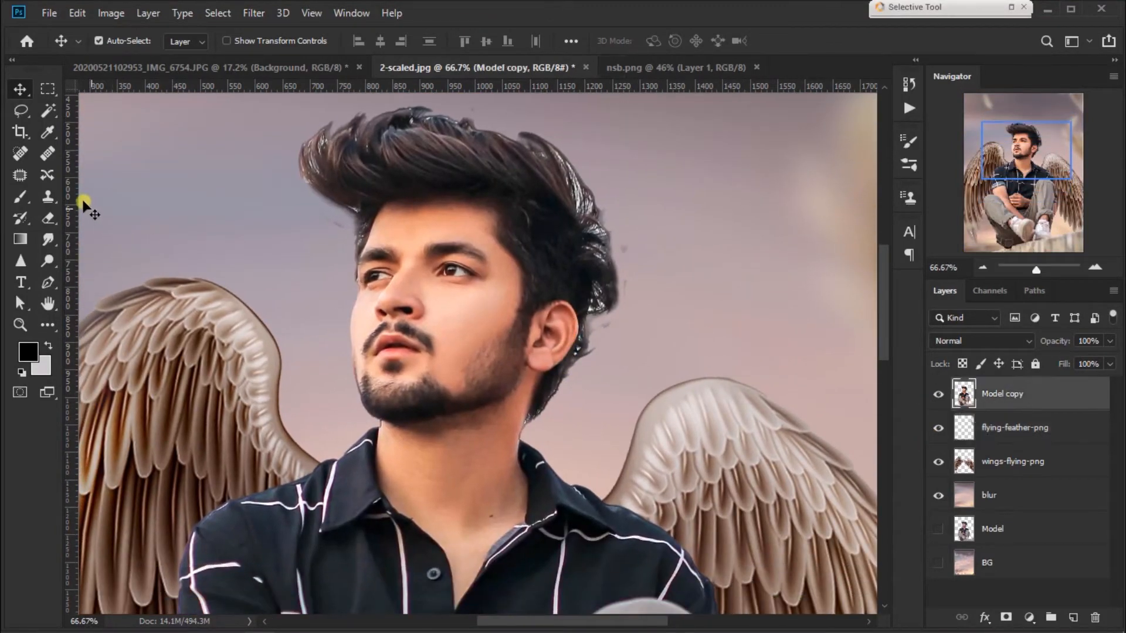
{"action": "left_click", "coordinate": [20, 153]}
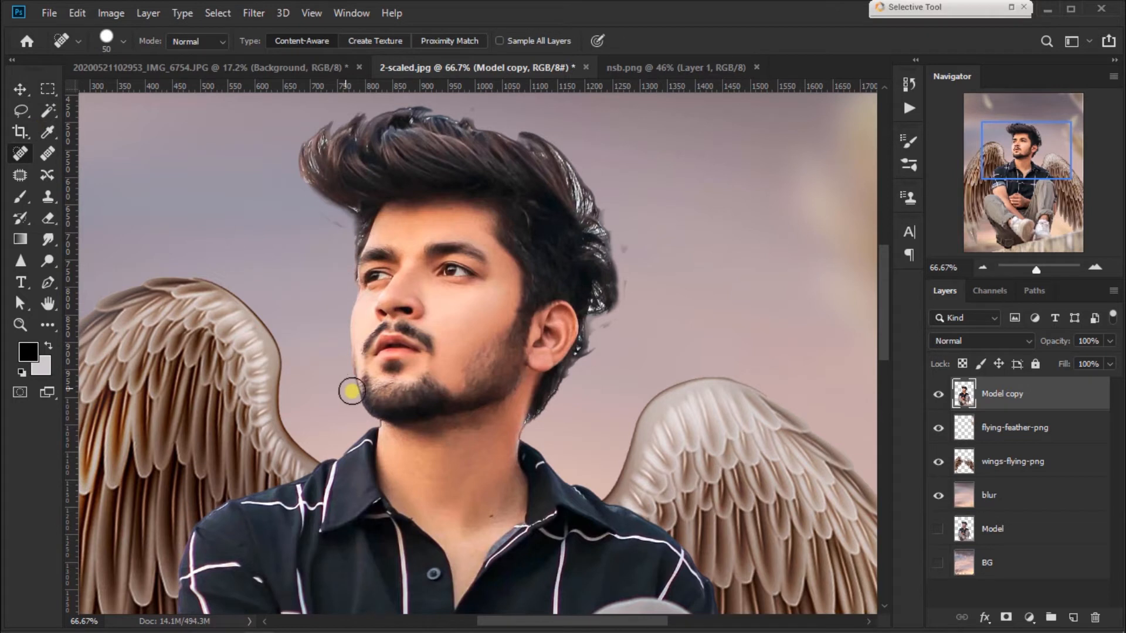
{"action": "key", "text": "bracketleft"}
{"action": "key", "text": "bracketleft"}
{"action": "left_click", "coordinate": [492, 516]}
{"action": "key", "text": "bracketleft"}
Step: Duplicate the Model copy layer and hide the original
{"action": "left_click", "coordinate": [47, 223]}
{"action": "mouse_move", "coordinate": [1066, 402]}
{"action": "left_mouse_down"}
{"action": "mouse_move", "coordinate": [1077, 542]}
{"action": "mouse_move", "coordinate": [1053, 589]}
{"action": "mouse_move", "coordinate": [1073, 617]}
{"action": "left_mouse_up"}
{"action": "left_click", "coordinate": [938, 427]}
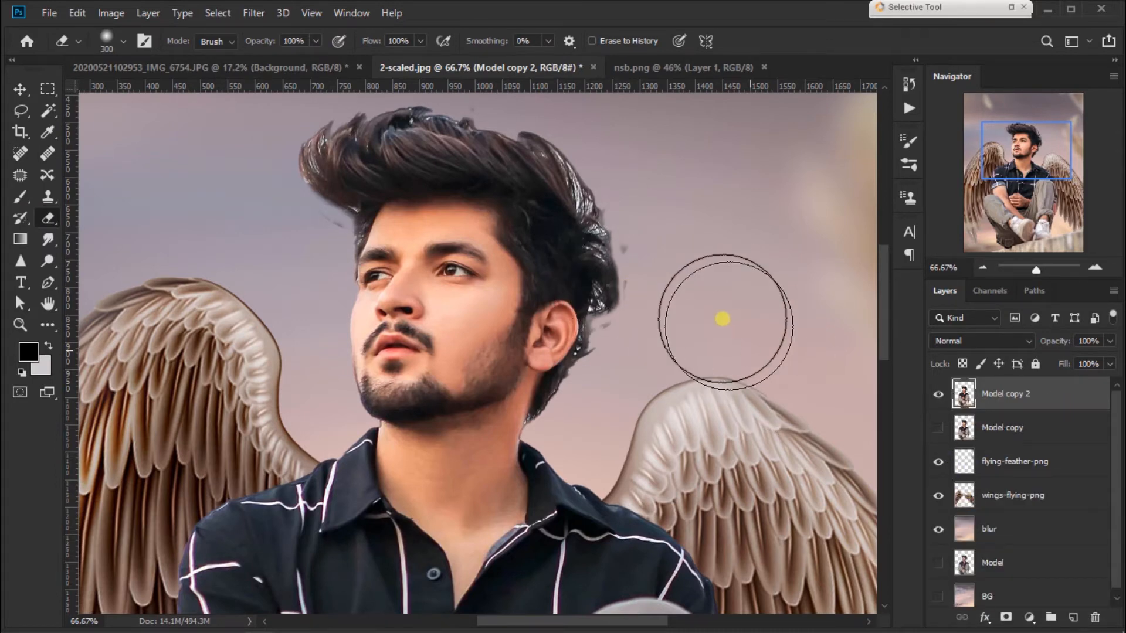
Step: Erase the stray specks and cutout remnants around the back, nape and front of the hair on Model copy 2
{"action": "left_click_drag", "start_coordinate": [670, 271], "coordinate": [623, 326]}
{"action": "key", "text": "bracketleft"}
{"action": "key", "text": "bracketleft"}
{"action": "key", "text": "bracketleft"}
{"action": "key", "text": "bracketleft"}
{"action": "key", "text": "bracketleft"}
{"action": "key", "text": "bracketleft"}
{"action": "key", "text": "bracketleft"}
{"action": "key", "text": "bracketleft"}
{"action": "mouse_move", "coordinate": [583, 297]}
{"action": "left_mouse_down"}
{"action": "mouse_move", "coordinate": [578, 376]}
{"action": "mouse_move", "coordinate": [568, 388]}
{"action": "mouse_move", "coordinate": [564, 379]}
{"action": "mouse_move", "coordinate": [537, 427]}
{"action": "mouse_move", "coordinate": [553, 392]}
{"action": "left_mouse_up"}
{"action": "key", "text": "bracketleft"}
{"action": "key", "text": "bracketleft"}
{"action": "left_click_drag", "start_coordinate": [286, 273], "coordinate": [277, 271]}
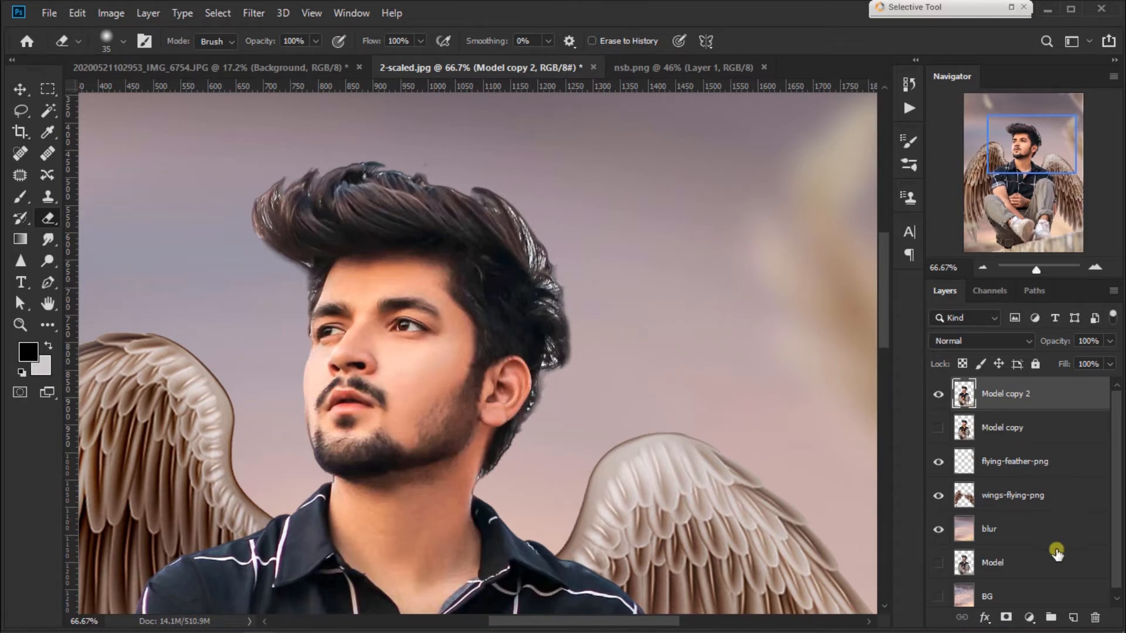
Step: Add a Brightness/Contrast adjustment clipped to Model copy 2 with brightness -56
{"action": "left_click", "coordinate": [1029, 617]}
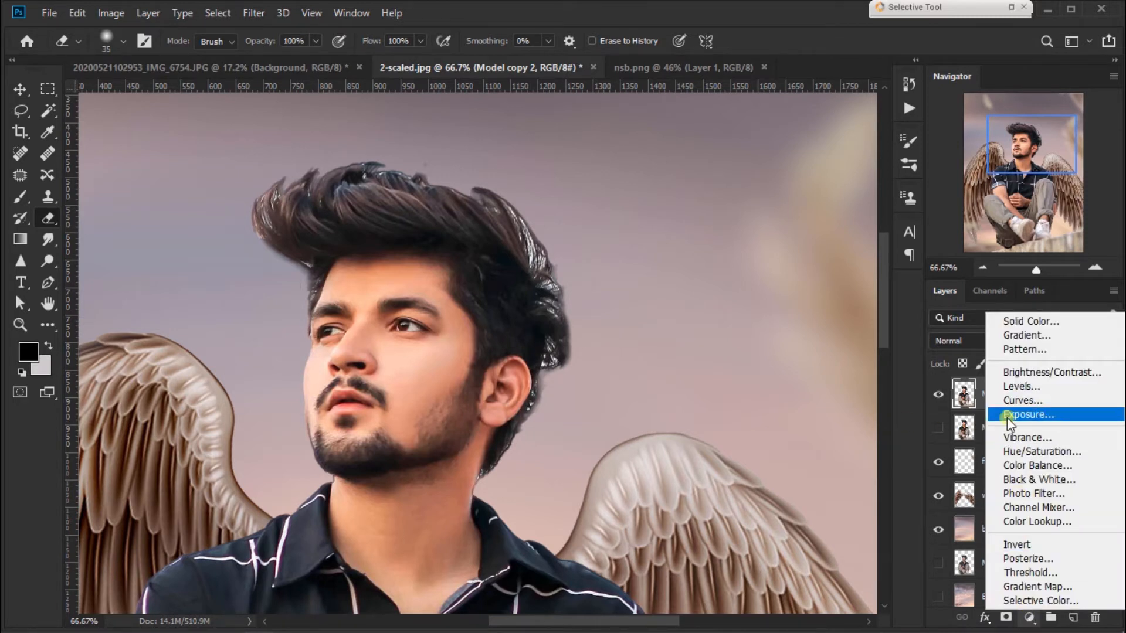
{"action": "left_click", "coordinate": [1045, 373]}
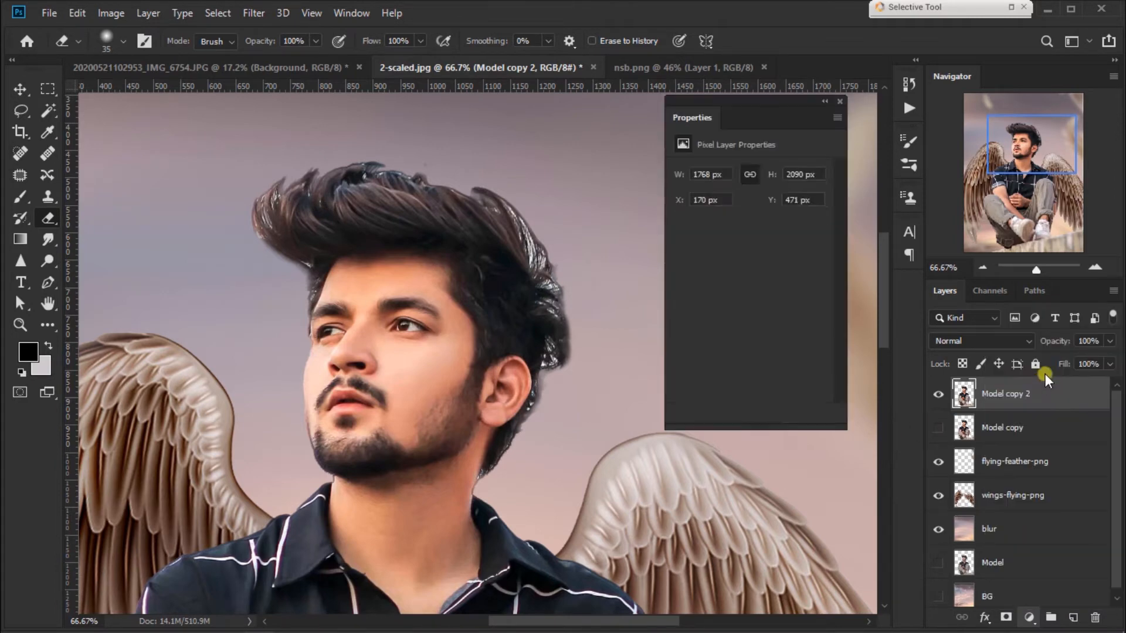
{"action": "left_click", "coordinate": [722, 413]}
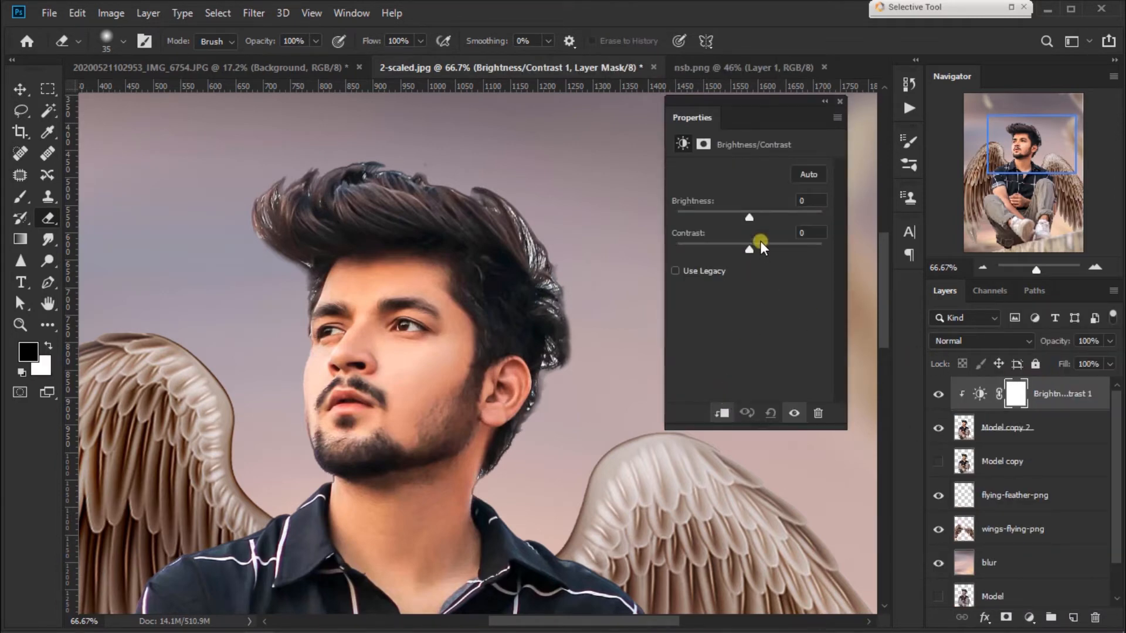
{"action": "mouse_move", "coordinate": [720, 216]}
{"action": "left_mouse_down"}
{"action": "mouse_move", "coordinate": [675, 211]}
{"action": "mouse_move", "coordinate": [723, 209]}
{"action": "left_mouse_up"}
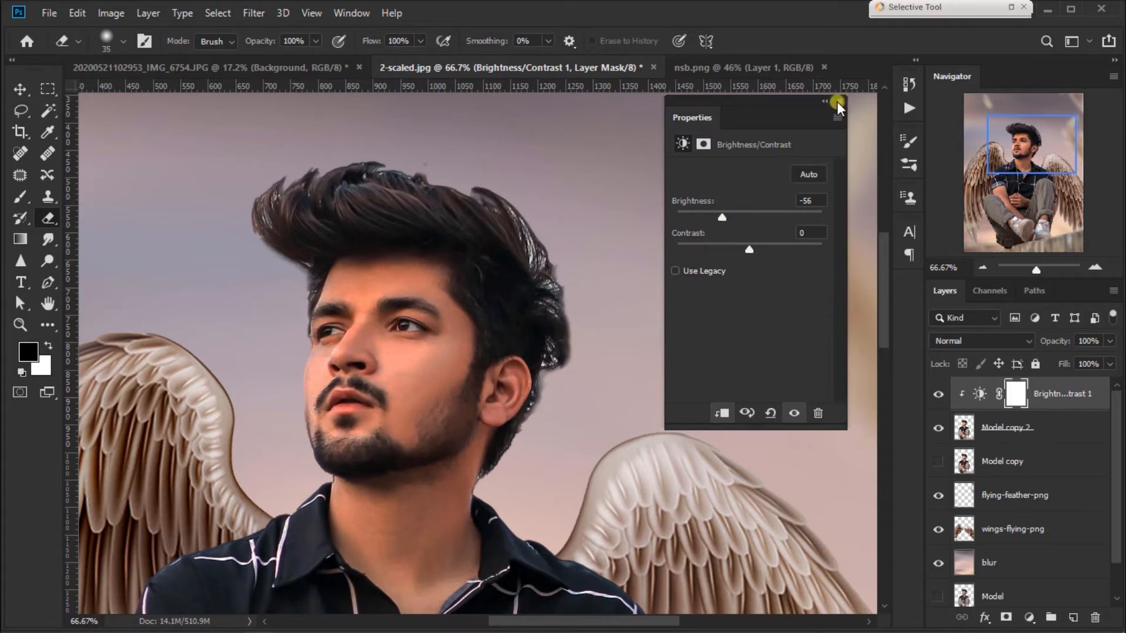
{"action": "left_click", "coordinate": [838, 104]}
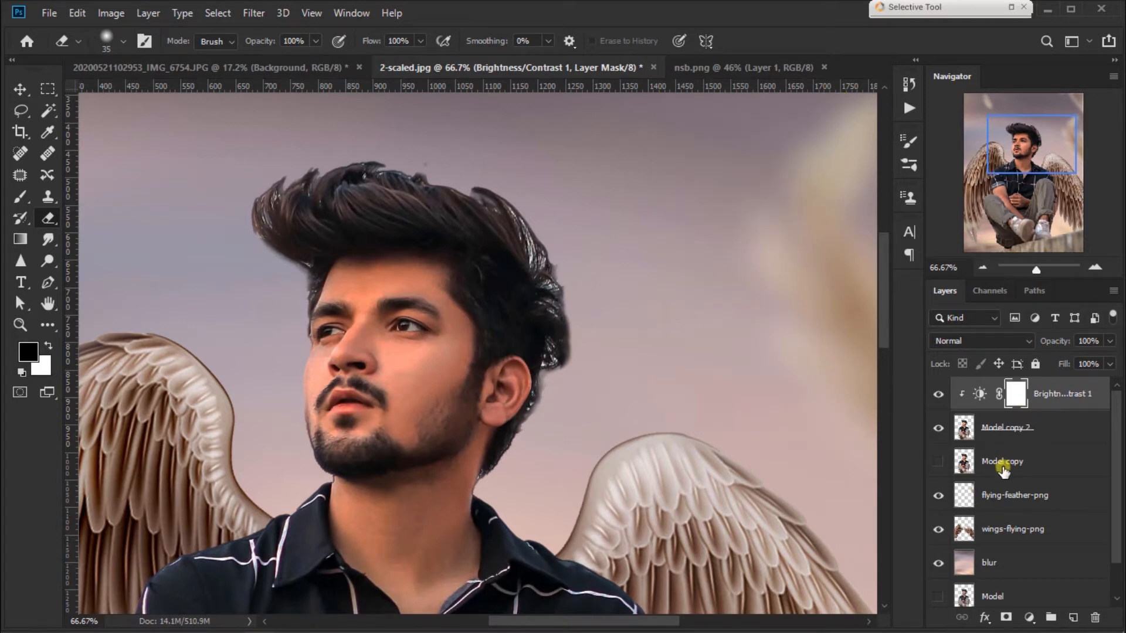
Step: Invert the adjustment's mask and paint white on it with an 80 px brush to darken the hair's back edge
{"action": "key", "text": "ctrl+i"}
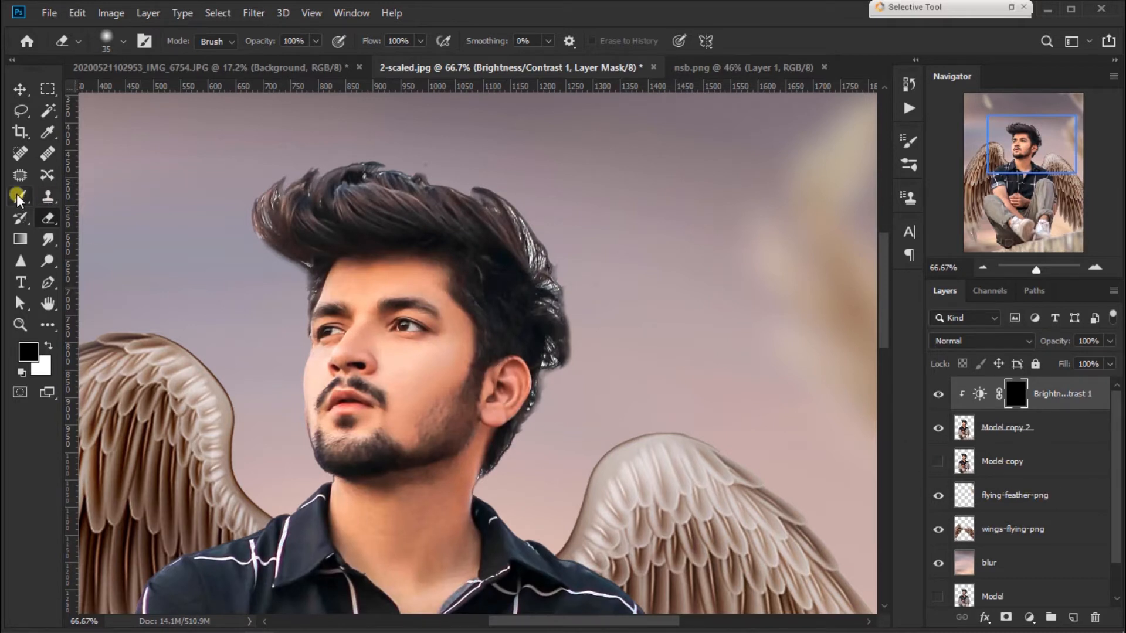
{"action": "left_click", "coordinate": [18, 198]}
{"action": "left_click", "coordinate": [49, 347]}
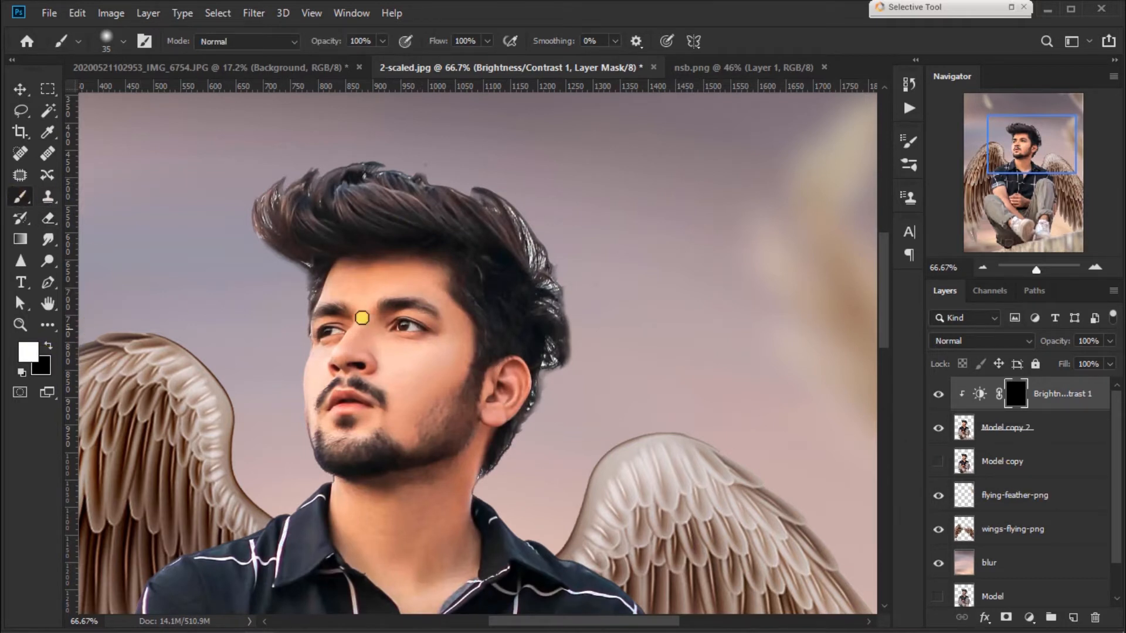
{"action": "key", "text": "bracketright"}
{"action": "key", "text": "bracketright"}
{"action": "key", "text": "bracketright"}
{"action": "key", "text": "bracketright"}
{"action": "key", "text": "bracketright"}
{"action": "key", "text": "bracketright"}
{"action": "key", "text": "bracketright"}
{"action": "left_click", "coordinate": [536, 248]}
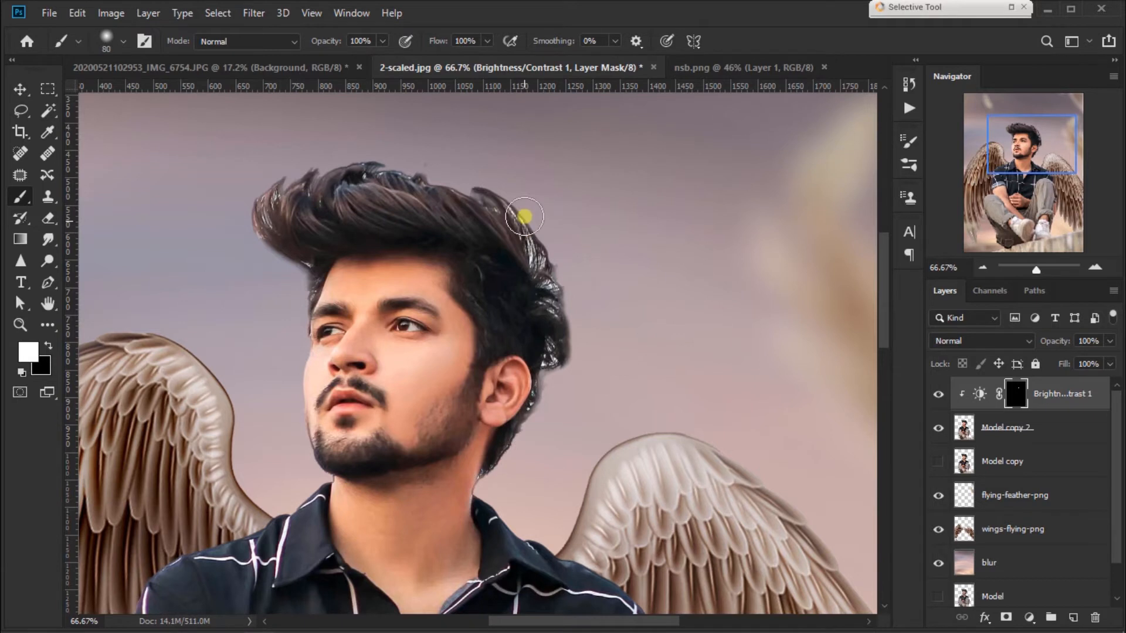
{"action": "mouse_move", "coordinate": [526, 210]}
{"action": "left_mouse_down"}
{"action": "mouse_move", "coordinate": [585, 356]}
{"action": "mouse_move", "coordinate": [577, 334]}
{"action": "mouse_move", "coordinate": [555, 420]}
{"action": "mouse_move", "coordinate": [546, 364]}
{"action": "mouse_move", "coordinate": [548, 411]}
{"action": "mouse_move", "coordinate": [503, 473]}
{"action": "mouse_move", "coordinate": [516, 452]}
{"action": "left_mouse_up"}
Step: Paint white on the mask with a 70 px brush along the top and front of the hair, and compare the adjustment off and on
{"action": "key", "text": "bracketleft"}
{"action": "key", "text": "bracketleft"}
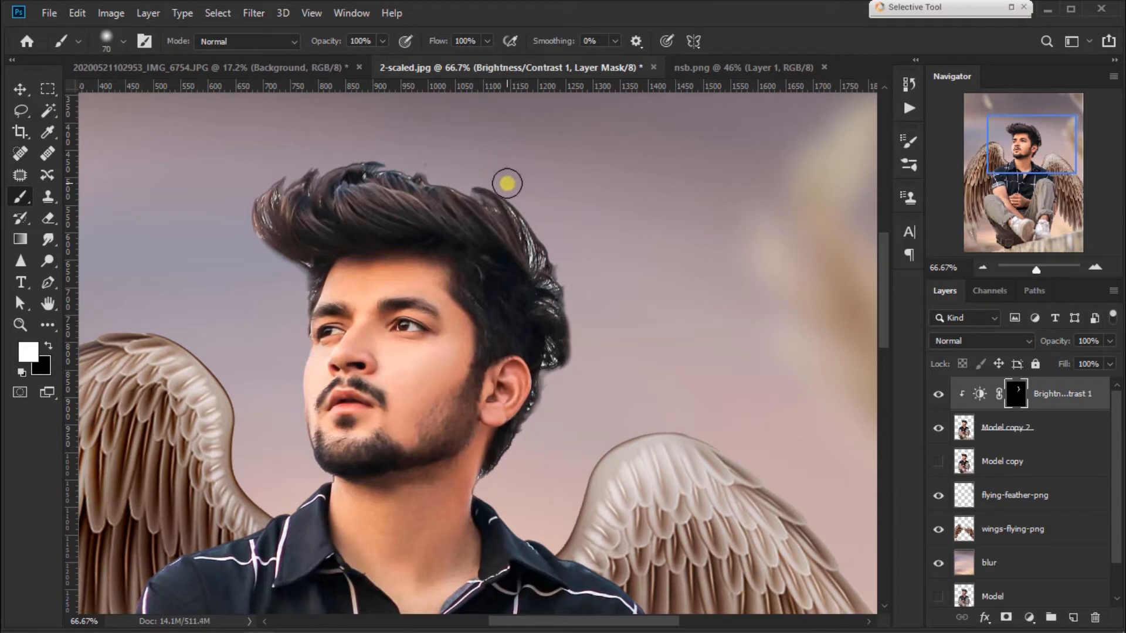
{"action": "mouse_move", "coordinate": [501, 192]}
{"action": "left_mouse_down"}
{"action": "mouse_move", "coordinate": [363, 171]}
{"action": "mouse_move", "coordinate": [388, 162]}
{"action": "mouse_move", "coordinate": [283, 179]}
{"action": "mouse_move", "coordinate": [231, 224]}
{"action": "mouse_move", "coordinate": [277, 264]}
{"action": "left_mouse_up"}
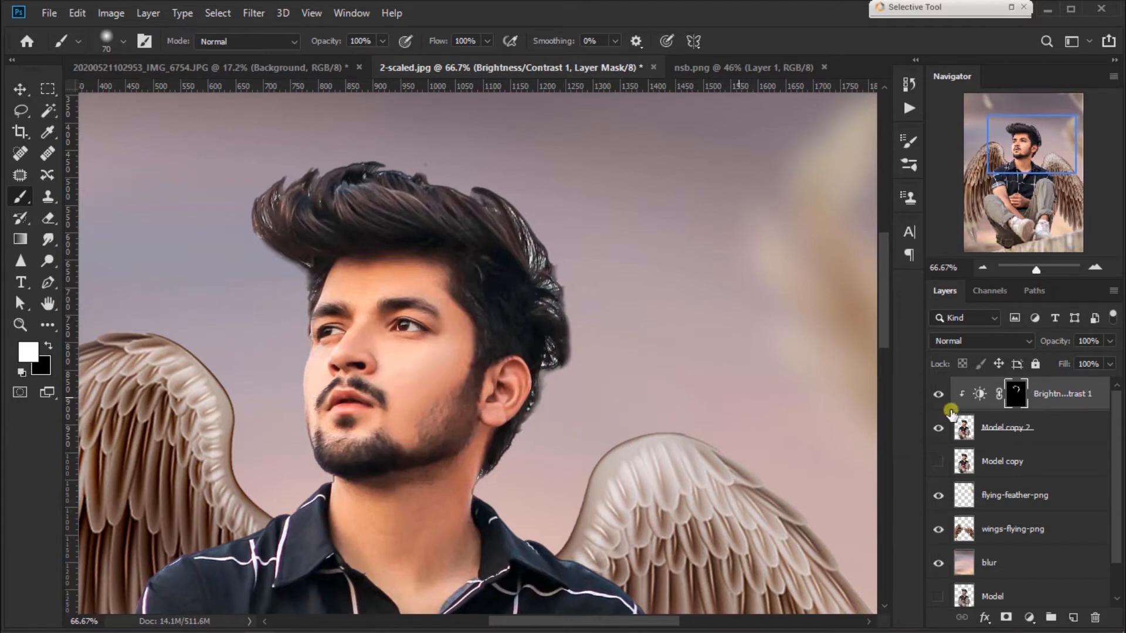
{"action": "left_click", "coordinate": [939, 393]}
{"action": "left_click", "coordinate": [939, 393]}
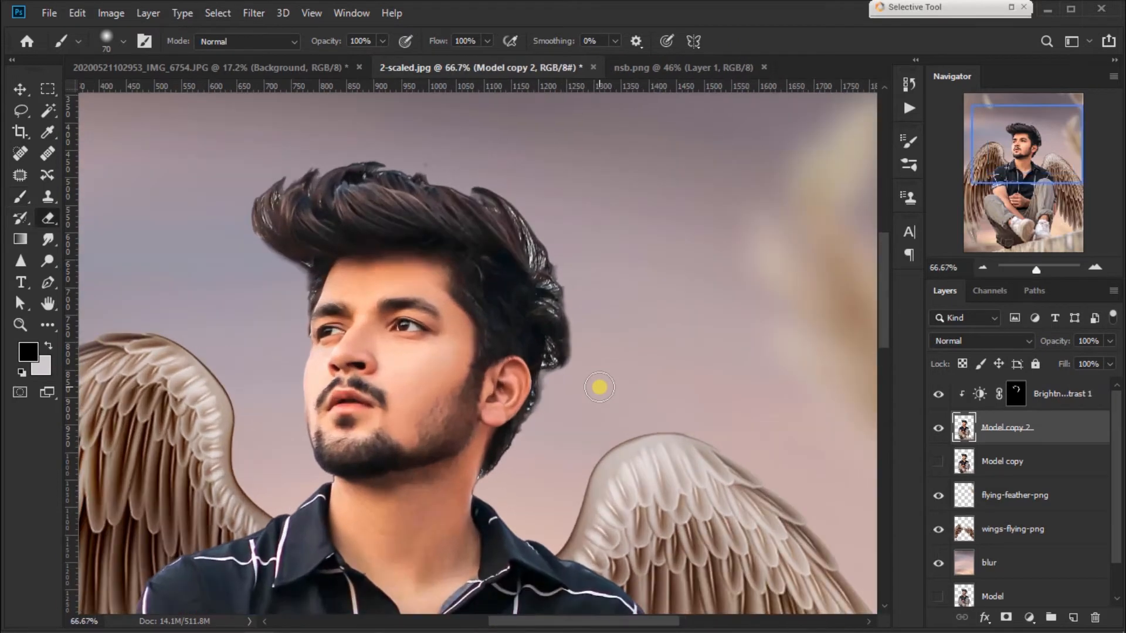
Step: Erase the leftover fringe behind the ear on the Model copy 2 layer with a small eraser
{"action": "key", "text": "e"}
{"action": "mouse_move", "coordinate": [599, 387]}
{"action": "left_mouse_down"}
{"action": "mouse_move", "coordinate": [568, 251]}
{"action": "mouse_move", "coordinate": [485, 452]}
{"action": "left_mouse_up"}
{"action": "key", "text": "ctrl+plus"}
{"action": "key", "text": "ctrl+plus"}
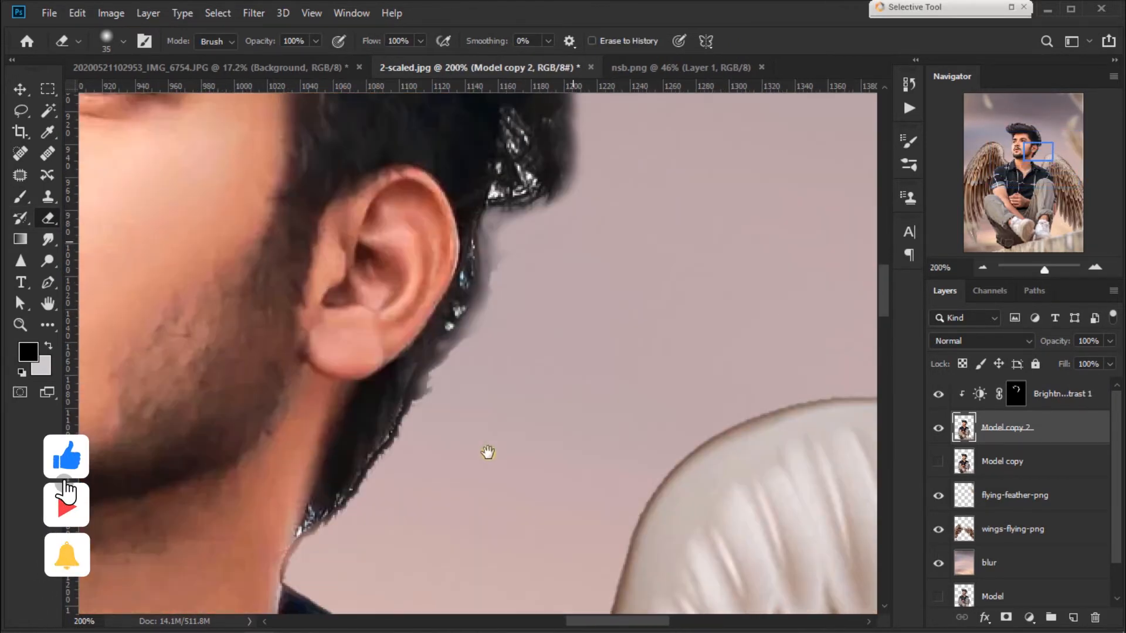
{"action": "key", "text": "bracketleft"}
{"action": "key", "text": "bracketleft"}
{"action": "key", "text": "bracketleft"}
{"action": "key", "text": "bracketleft"}
{"action": "key", "text": "bracketleft"}
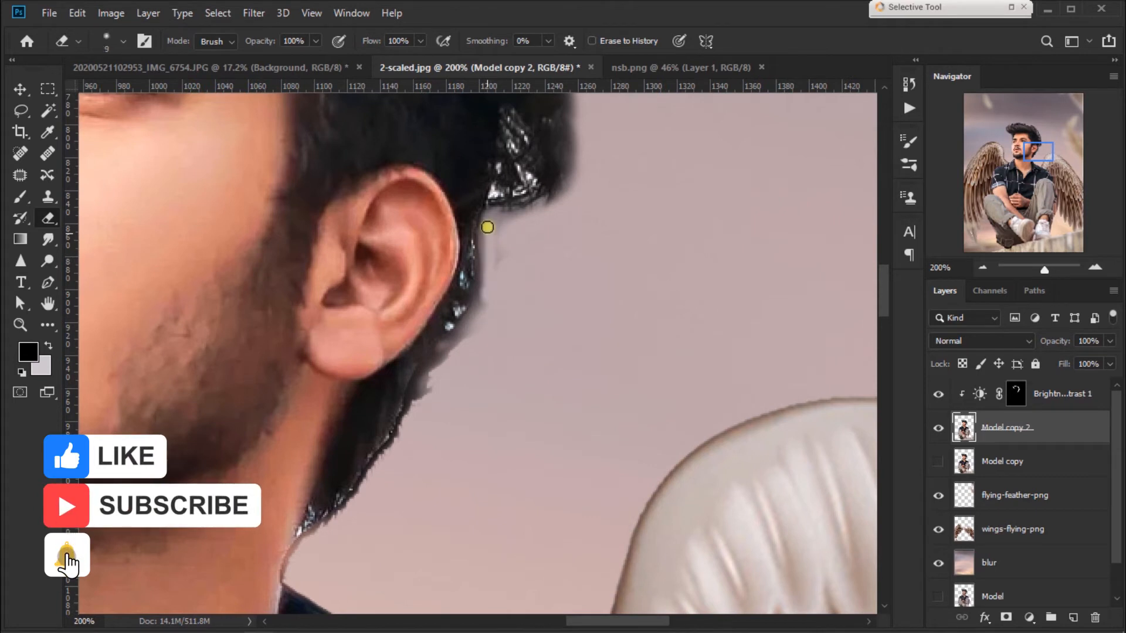
{"action": "left_click_drag", "start_coordinate": [493, 225], "coordinate": [488, 296]}
{"action": "left_click_drag", "start_coordinate": [484, 243], "coordinate": [450, 344]}
{"action": "key", "text": "bracketright"}
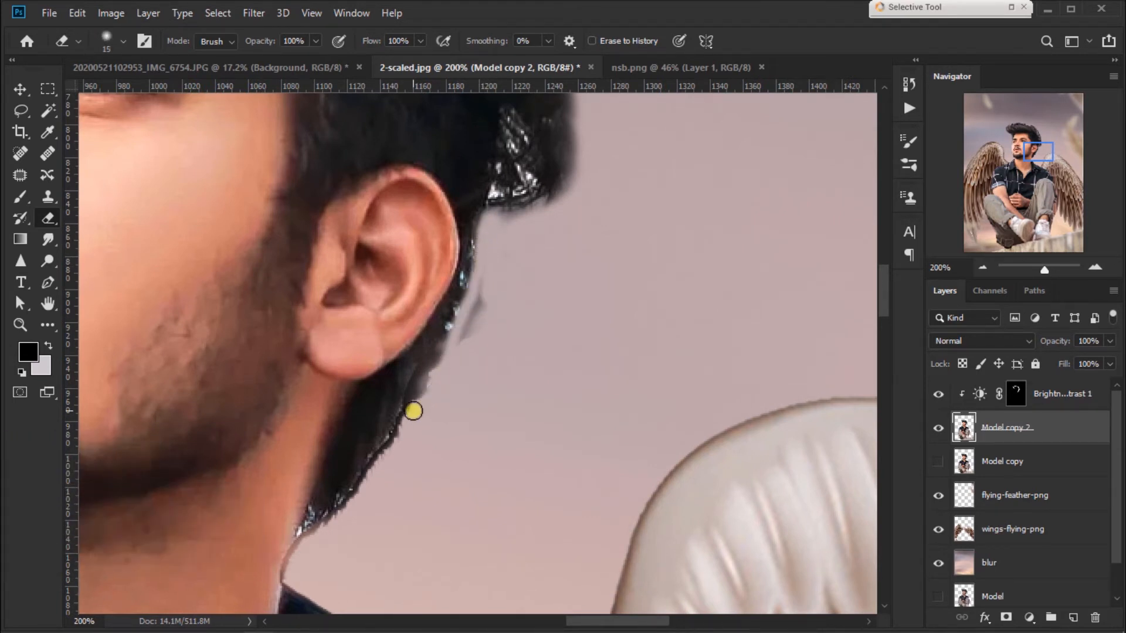
{"action": "left_click_drag", "start_coordinate": [425, 379], "coordinate": [490, 268]}
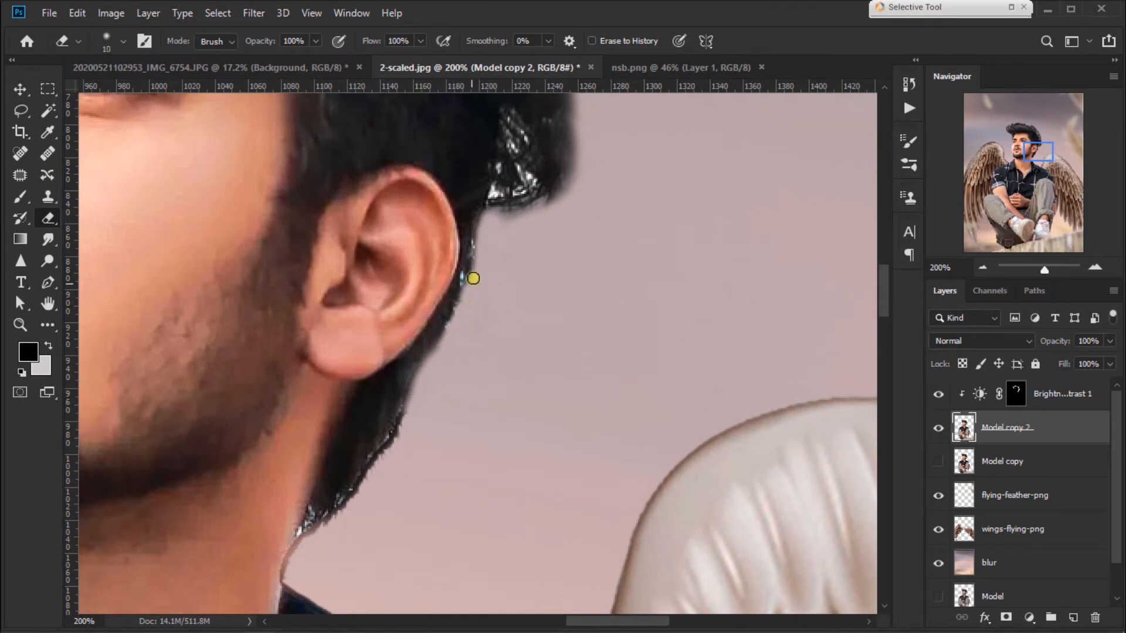
Step: Erase the rough edge of the hair along the nape down to the shirt collar
{"action": "key", "text": "bracketright"}
{"action": "mouse_move", "coordinate": [423, 403]}
{"action": "left_mouse_down"}
{"action": "mouse_move", "coordinate": [356, 512]}
{"action": "mouse_move", "coordinate": [298, 561]}
{"action": "left_mouse_up"}
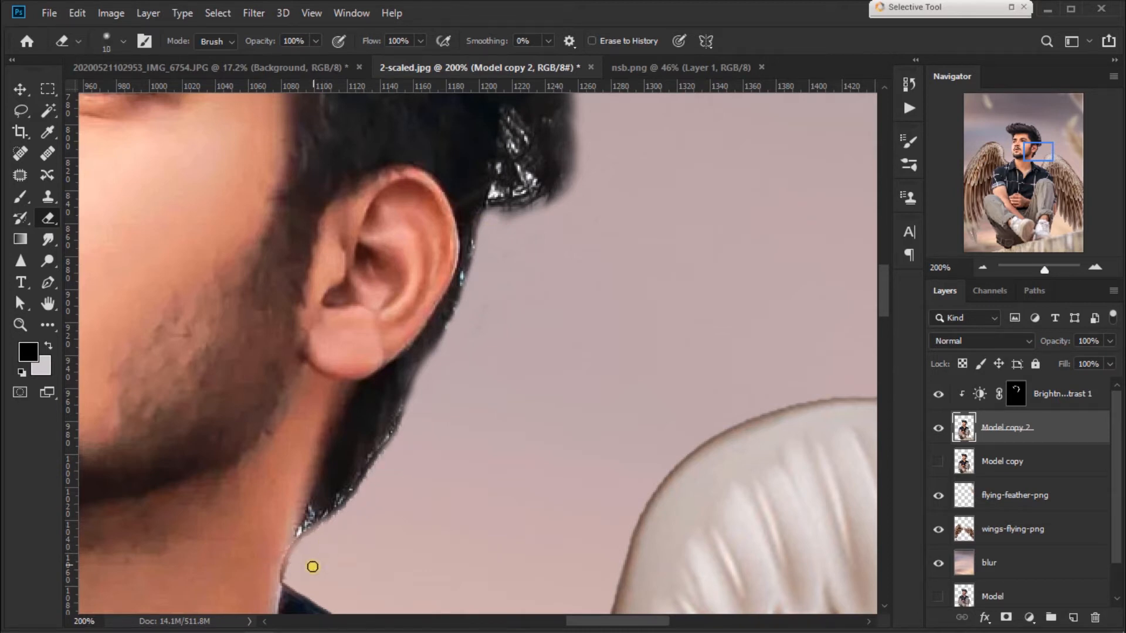
{"action": "left_click_drag", "start_coordinate": [337, 519], "coordinate": [380, 464]}
Step: Erase the remaining fringe along the back, top and front outline of the hair with a 15 to 20 px eraser
{"action": "left_click_drag", "start_coordinate": [441, 350], "coordinate": [534, 324]}
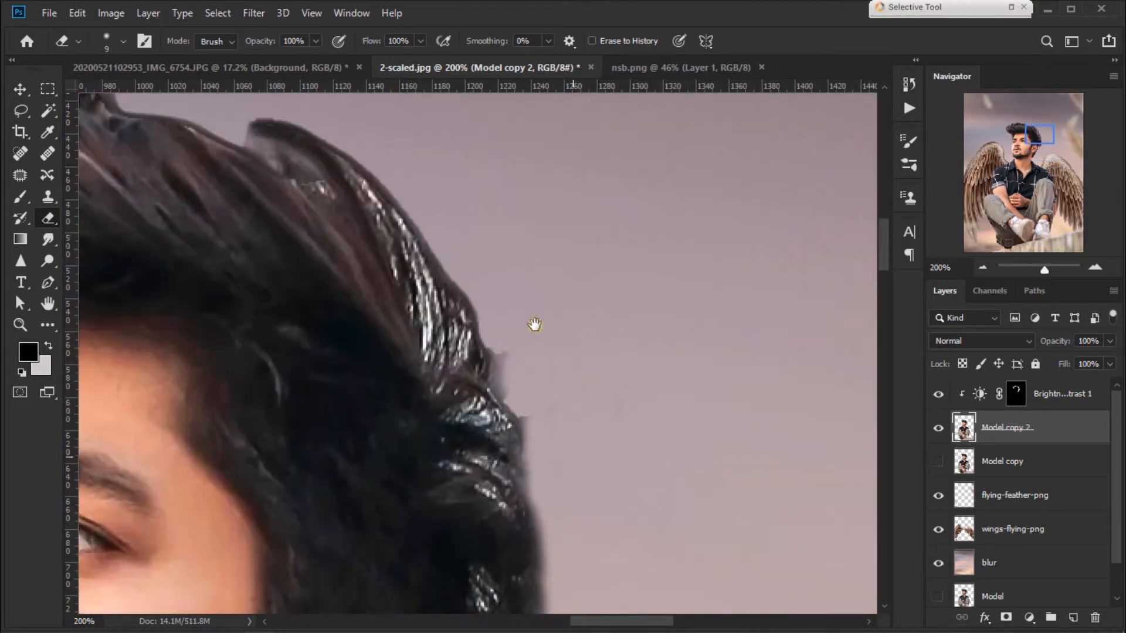
{"action": "mouse_move", "coordinate": [508, 395]}
{"action": "left_mouse_down"}
{"action": "mouse_move", "coordinate": [508, 359]}
{"action": "mouse_move", "coordinate": [497, 375]}
{"action": "mouse_move", "coordinate": [522, 407]}
{"action": "mouse_move", "coordinate": [557, 516]}
{"action": "left_mouse_up"}
{"action": "key", "text": "bracketright"}
{"action": "key", "text": "bracketright"}
{"action": "mouse_move", "coordinate": [528, 296]}
{"action": "left_mouse_down"}
{"action": "mouse_move", "coordinate": [636, 434]}
{"action": "mouse_move", "coordinate": [694, 467]}
{"action": "left_mouse_up"}
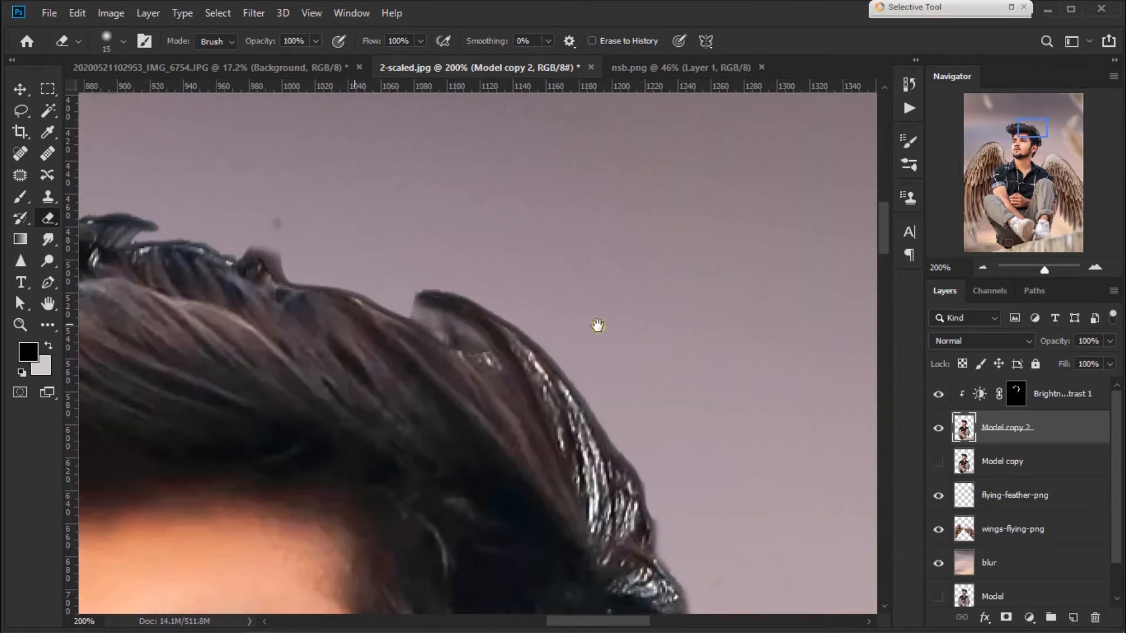
{"action": "left_click_drag", "start_coordinate": [598, 325], "coordinate": [921, 327]}
{"action": "mouse_move", "coordinate": [612, 269]}
{"action": "left_mouse_down"}
{"action": "mouse_move", "coordinate": [563, 246]}
{"action": "mouse_move", "coordinate": [596, 256]}
{"action": "mouse_move", "coordinate": [595, 230]}
{"action": "mouse_move", "coordinate": [815, 159]}
{"action": "mouse_move", "coordinate": [859, 167]}
{"action": "left_mouse_up"}
{"action": "mouse_move", "coordinate": [355, 234]}
{"action": "left_mouse_down"}
{"action": "mouse_move", "coordinate": [341, 337]}
{"action": "mouse_move", "coordinate": [352, 350]}
{"action": "left_mouse_up"}
{"action": "key", "text": "bracketright"}
{"action": "mouse_move", "coordinate": [341, 303]}
{"action": "left_mouse_down"}
{"action": "mouse_move", "coordinate": [344, 370]}
{"action": "mouse_move", "coordinate": [379, 447]}
{"action": "mouse_move", "coordinate": [351, 328]}
{"action": "mouse_move", "coordinate": [372, 392]}
{"action": "mouse_move", "coordinate": [396, 428]}
{"action": "mouse_move", "coordinate": [369, 379]}
{"action": "mouse_move", "coordinate": [438, 453]}
{"action": "left_mouse_up"}
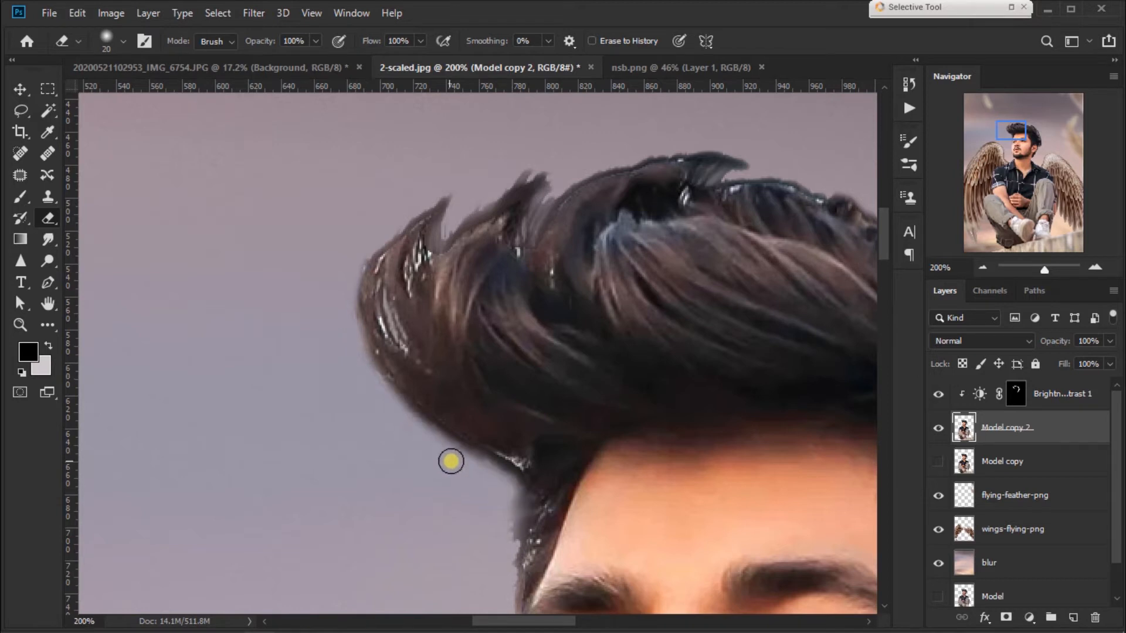
{"action": "scroll", "coordinate": [507, 510], "scroll_direction": "down", "scroll_amount": 3}
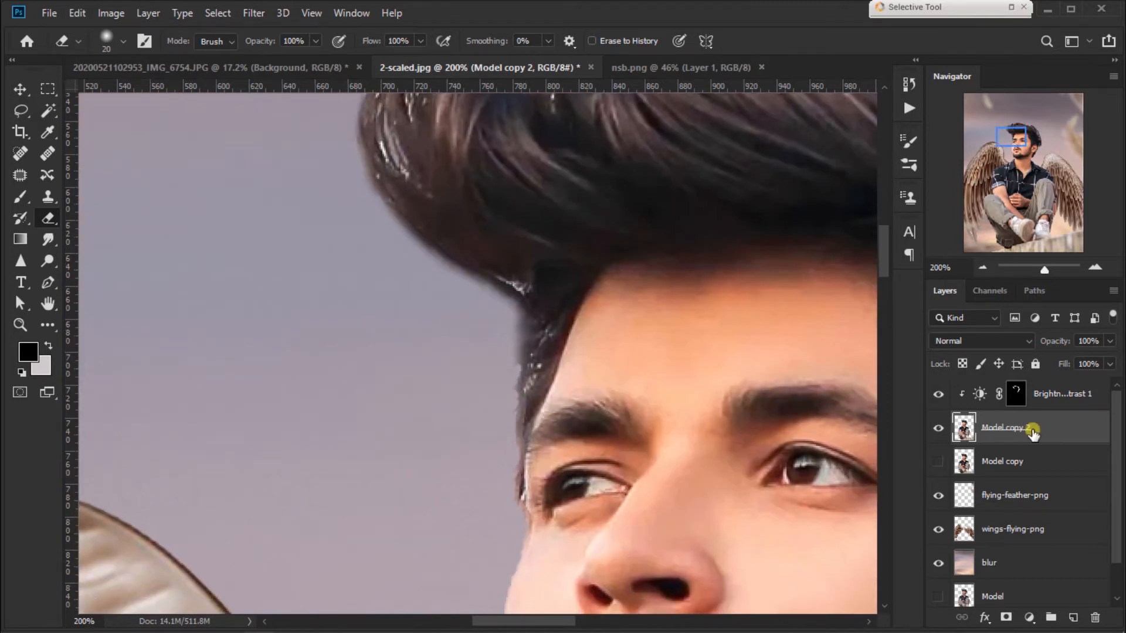
Step: Merge the Brightness/Contrast adjustment down into Model copy 2, duplicate the merged layer, and keep only the new copy of the model visible
{"action": "left_click", "coordinate": [1050, 394]}
{"action": "right_click", "coordinate": [1050, 394]}
{"action": "left_click", "coordinate": [857, 490]}
{"action": "left_click_drag", "start_coordinate": [1071, 404], "coordinate": [1075, 614]}
{"action": "left_click", "coordinate": [939, 462]}
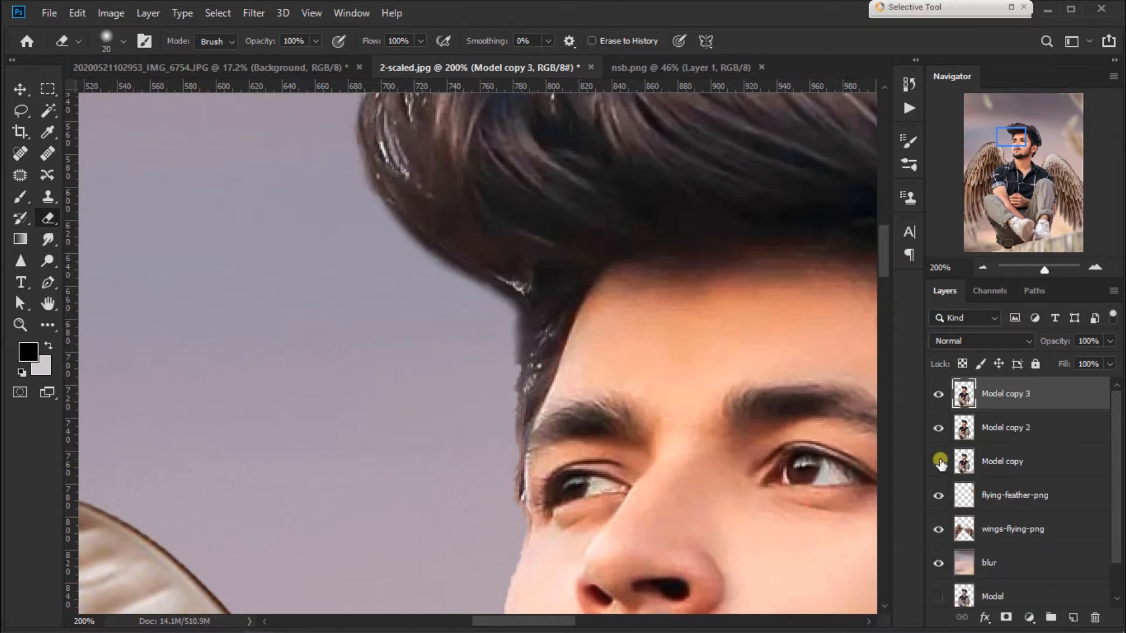
{"action": "left_click", "coordinate": [940, 437]}
Step: Smudge the front tuft of the hair on Model copy 3 outward with a 35 px scattered brush at 50% strength
{"action": "left_click", "coordinate": [48, 239]}
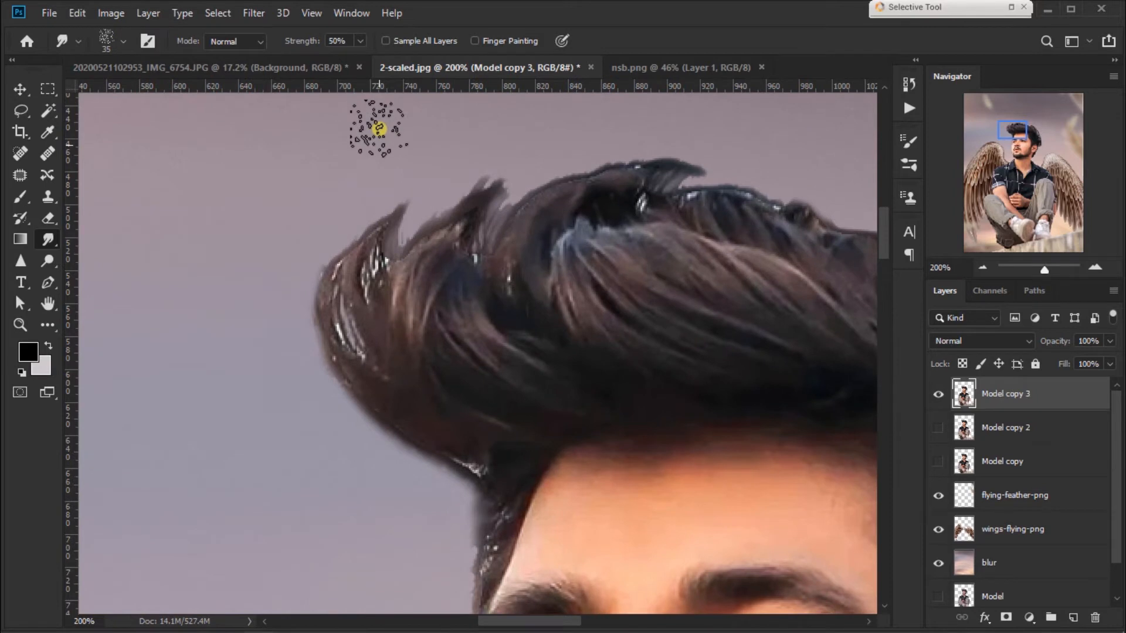
{"action": "key", "text": "]"}
{"action": "mouse_move", "coordinate": [341, 322]}
{"action": "left_mouse_down"}
{"action": "mouse_move", "coordinate": [347, 269]}
{"action": "mouse_move", "coordinate": [415, 214]}
{"action": "mouse_move", "coordinate": [374, 230]}
{"action": "left_mouse_up"}
{"action": "key", "text": "ctrl+z"}
{"action": "key", "text": "e"}
{"action": "left_click", "coordinate": [47, 240]}
{"action": "mouse_move", "coordinate": [364, 287]}
{"action": "left_mouse_down"}
{"action": "mouse_move", "coordinate": [354, 269]}
{"action": "mouse_move", "coordinate": [376, 217]}
{"action": "mouse_move", "coordinate": [361, 365]}
{"action": "left_mouse_up"}
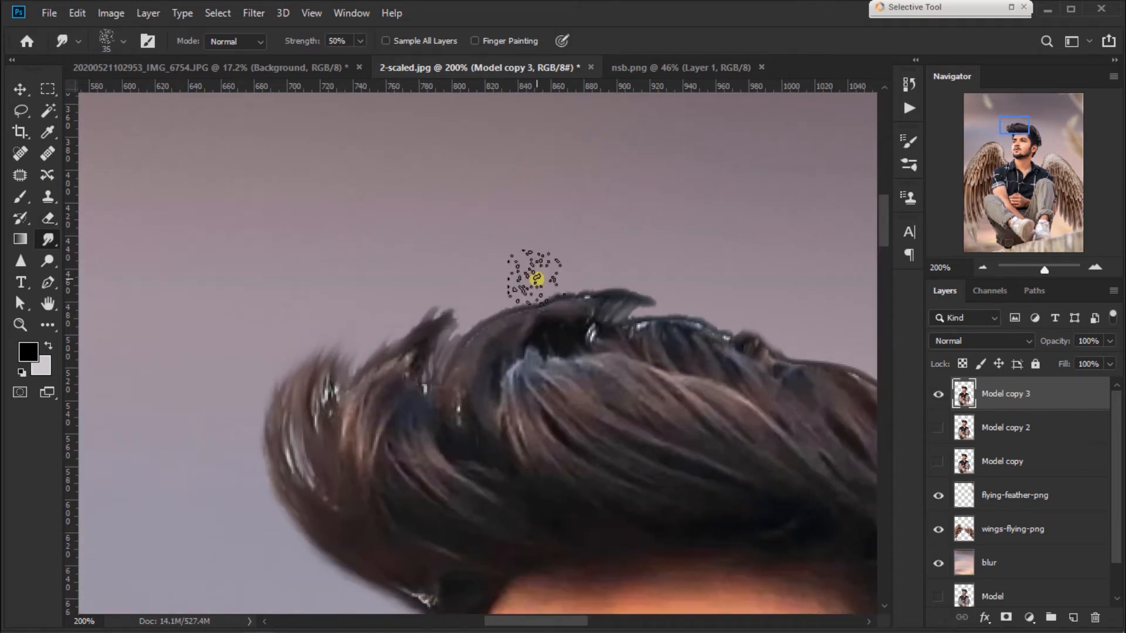
Step: Reshape the pointed tufts along the front and crown of the hair on Model copy 3 with the Eraser and Smudge tools
{"action": "key", "text": "e"}
{"action": "mouse_move", "coordinate": [448, 311]}
{"action": "left_mouse_down"}
{"action": "mouse_move", "coordinate": [419, 329]}
{"action": "mouse_move", "coordinate": [352, 309]}
{"action": "left_mouse_up"}
{"action": "left_click", "coordinate": [47, 239]}
{"action": "key", "text": "e"}
{"action": "left_click_drag", "start_coordinate": [462, 319], "coordinate": [417, 310]}
{"action": "left_click_drag", "start_coordinate": [703, 358], "coordinate": [566, 294]}
{"action": "left_click_drag", "start_coordinate": [610, 326], "coordinate": [691, 353]}
{"action": "left_click_drag", "start_coordinate": [754, 356], "coordinate": [505, 206]}
{"action": "mouse_move", "coordinate": [351, 171]}
{"action": "left_mouse_down"}
{"action": "mouse_move", "coordinate": [471, 191]}
{"action": "mouse_move", "coordinate": [397, 183]}
{"action": "left_mouse_up"}
{"action": "left_click_drag", "start_coordinate": [498, 185], "coordinate": [748, 381]}
Step: Smudge soft strands outward along the top outline of the hair at 50% strength
{"action": "left_click", "coordinate": [48, 239]}
{"action": "left_click_drag", "start_coordinate": [311, 319], "coordinate": [424, 250]}
{"action": "left_click_drag", "start_coordinate": [410, 264], "coordinate": [525, 249]}
{"action": "left_click_drag", "start_coordinate": [546, 282], "coordinate": [587, 264]}
{"action": "left_click_drag", "start_coordinate": [441, 270], "coordinate": [350, 229]}
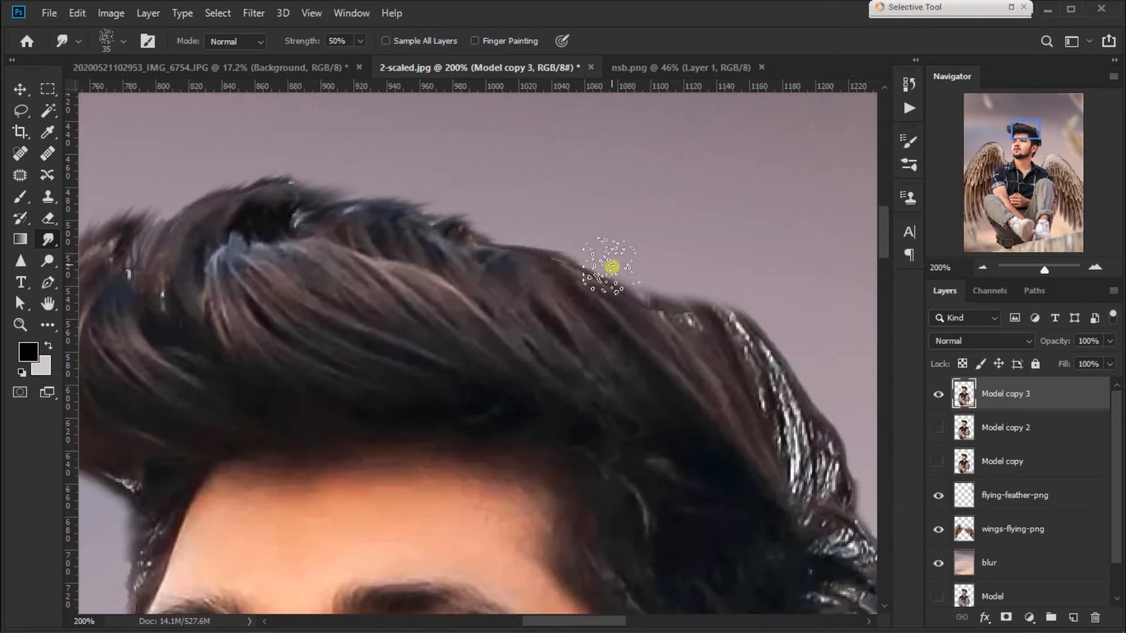
Step: Smudge the hair's back outline down to the ear, and check the whole image against the Model copy 2 layer
{"action": "left_click_drag", "start_coordinate": [689, 333], "coordinate": [405, 311]}
{"action": "left_click_drag", "start_coordinate": [531, 420], "coordinate": [519, 389]}
{"action": "left_click_drag", "start_coordinate": [493, 343], "coordinate": [387, 264]}
{"action": "mouse_move", "coordinate": [428, 270]}
{"action": "left_mouse_down"}
{"action": "mouse_move", "coordinate": [383, 155]}
{"action": "mouse_move", "coordinate": [351, 113]}
{"action": "left_mouse_up"}
{"action": "mouse_move", "coordinate": [531, 502]}
{"action": "left_mouse_down"}
{"action": "mouse_move", "coordinate": [486, 373]}
{"action": "mouse_move", "coordinate": [517, 397]}
{"action": "left_mouse_up"}
{"action": "left_click_drag", "start_coordinate": [472, 449], "coordinate": [479, 491]}
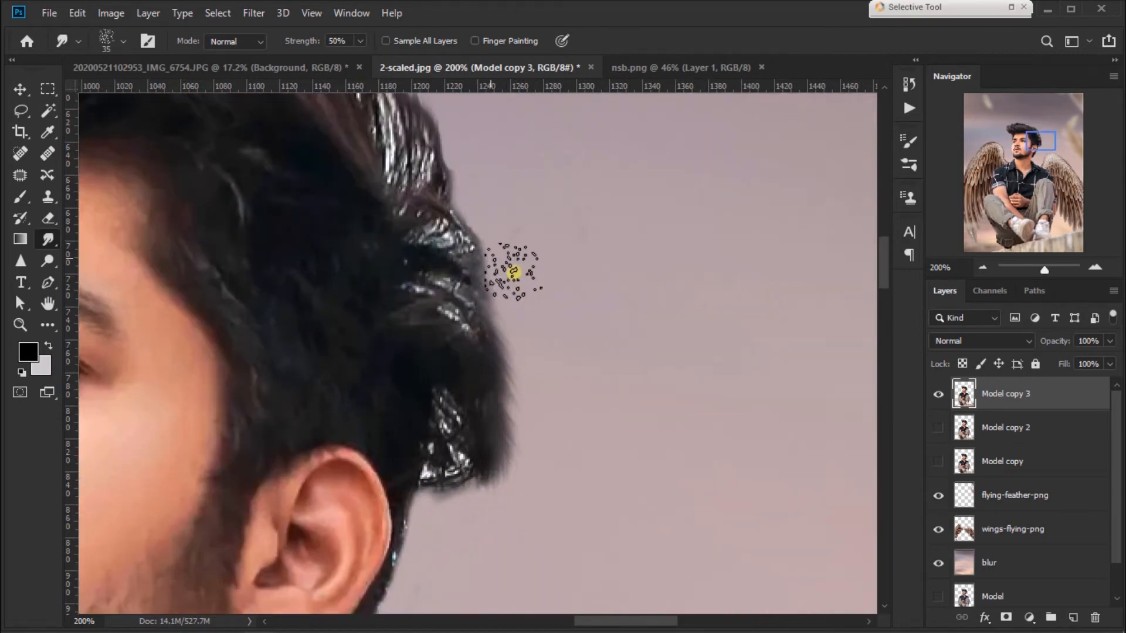
{"action": "left_click_drag", "start_coordinate": [470, 258], "coordinate": [524, 416]}
{"action": "key", "text": "ctrl+0"}
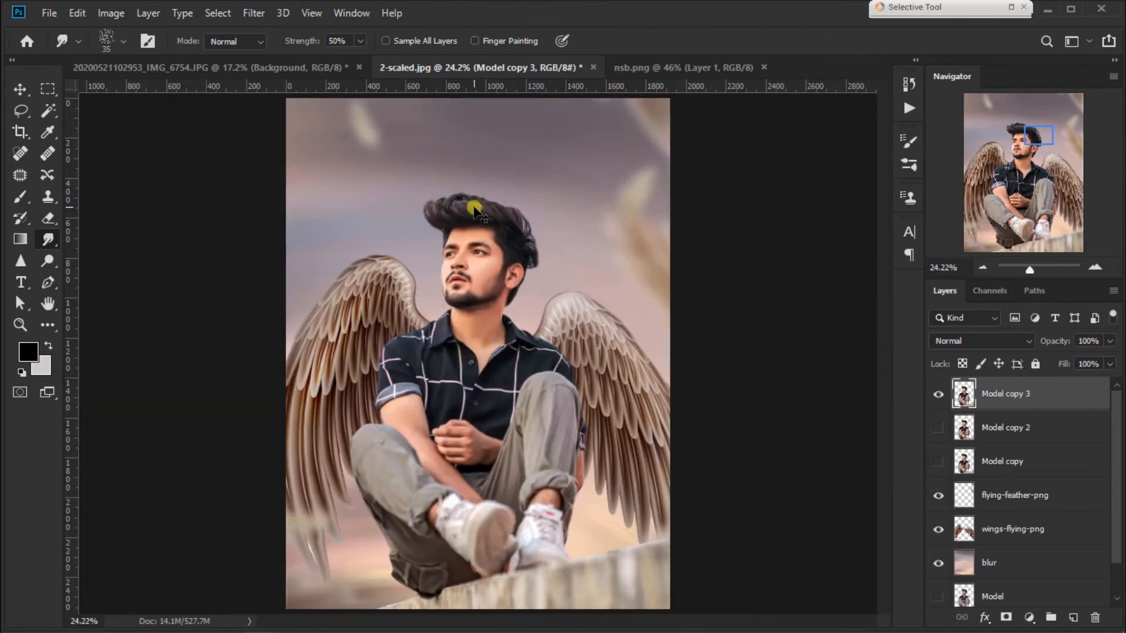
{"action": "left_click", "coordinate": [939, 427]}
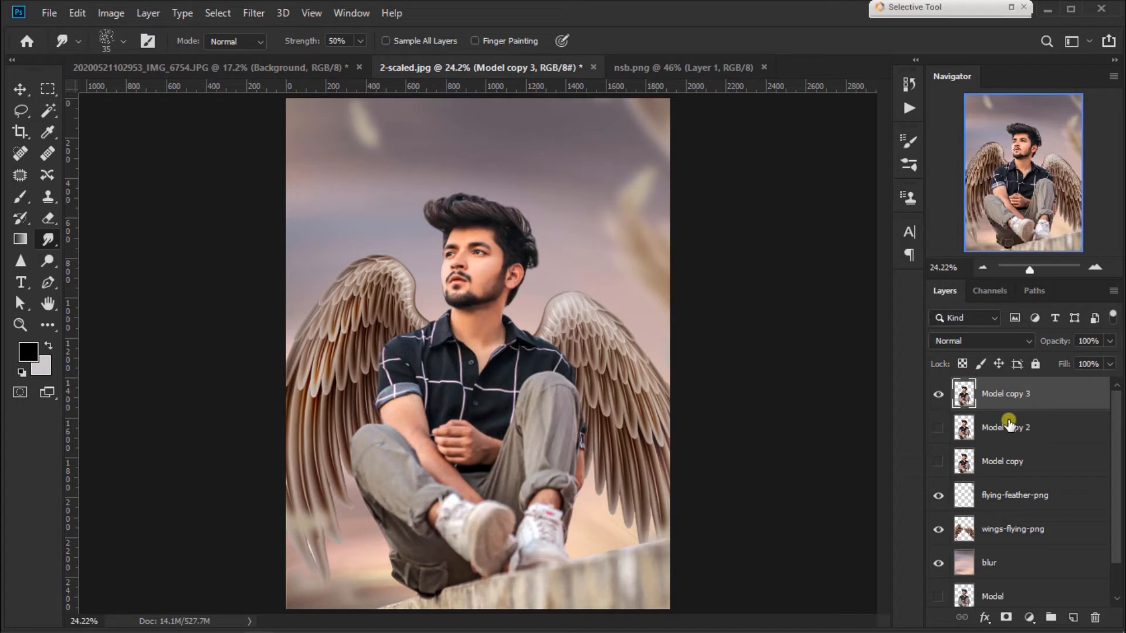
Step: Move the Model copy 2 and Model copy layers below the blur layer, and stamp all visible layers into a new layer above Model copy 3
{"action": "left_click", "coordinate": [1047, 434]}
{"action": "left_click", "coordinate": [1041, 467], "text": "shift"}
{"action": "left_click_drag", "start_coordinate": [1047, 432], "coordinate": [1030, 558]}
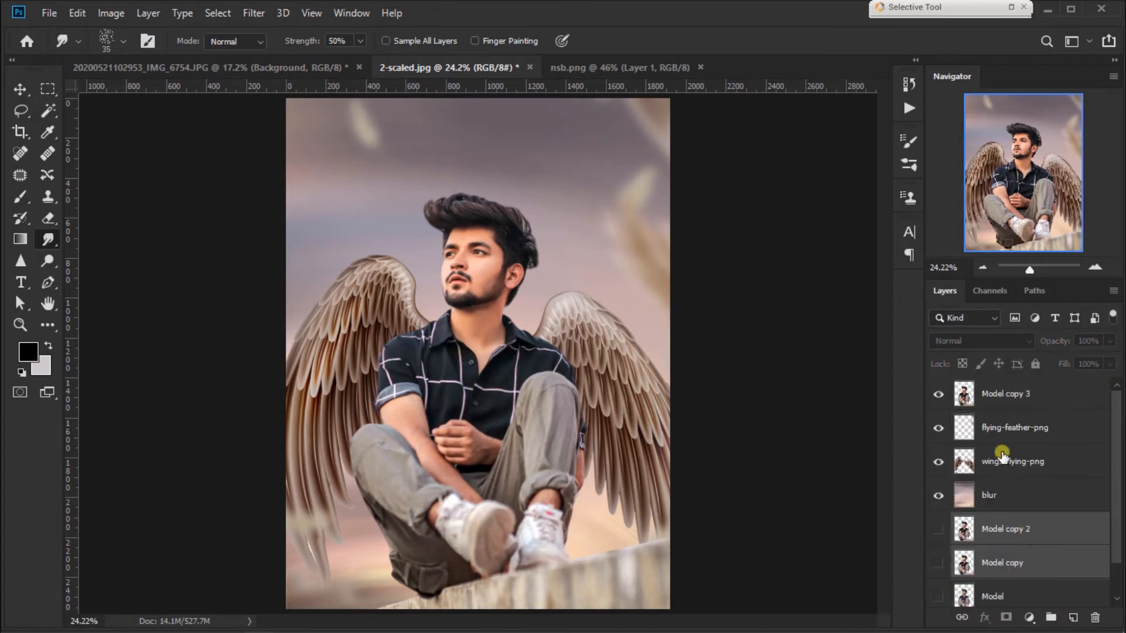
{"action": "left_click", "coordinate": [999, 399]}
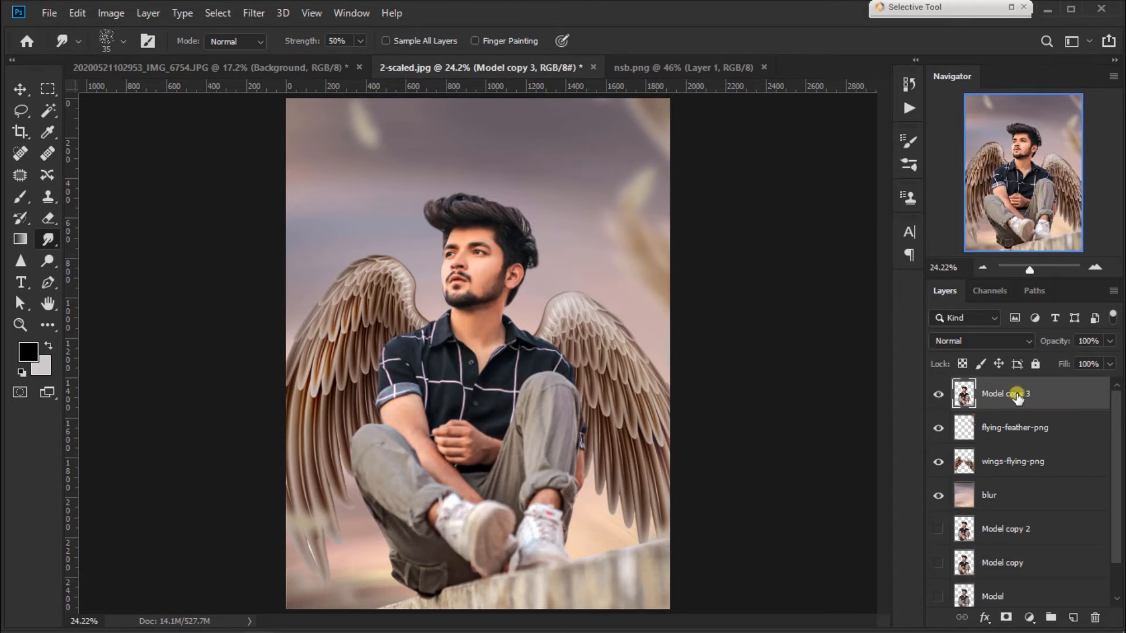
{"action": "key", "text": "ctrl+shift+alt+e"}
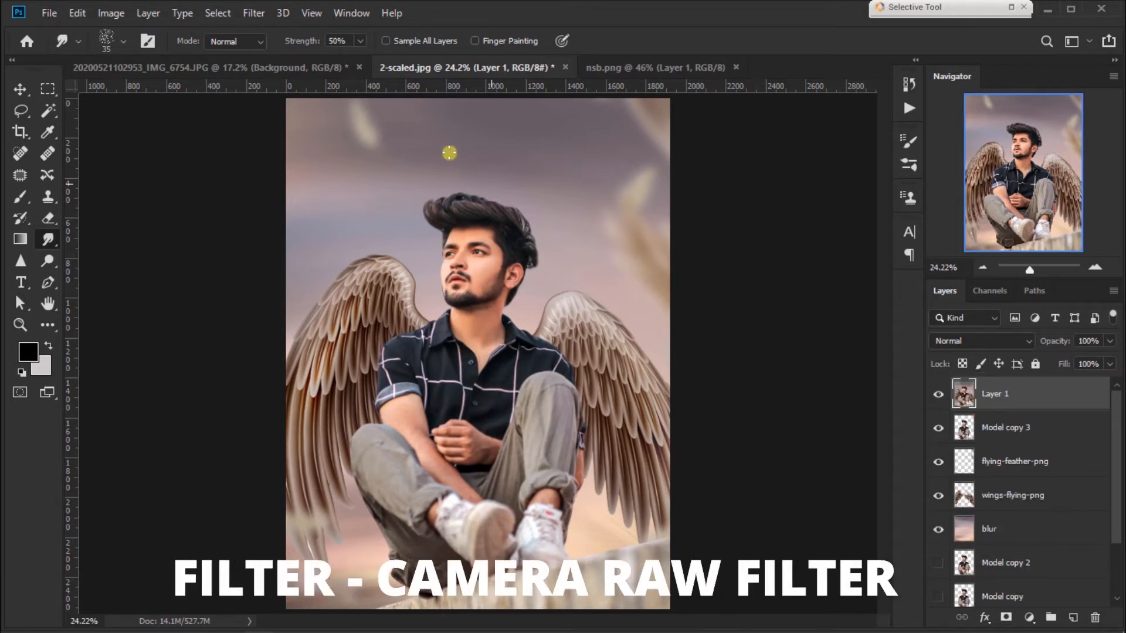
Step: In the Camera Raw Filter, add a large radial filter around the model that darkens the surroundings with Temperature -30, Tint -35 and Exposure -1.95
{"action": "left_click", "coordinate": [247, 14]}
{"action": "left_click", "coordinate": [287, 114]}
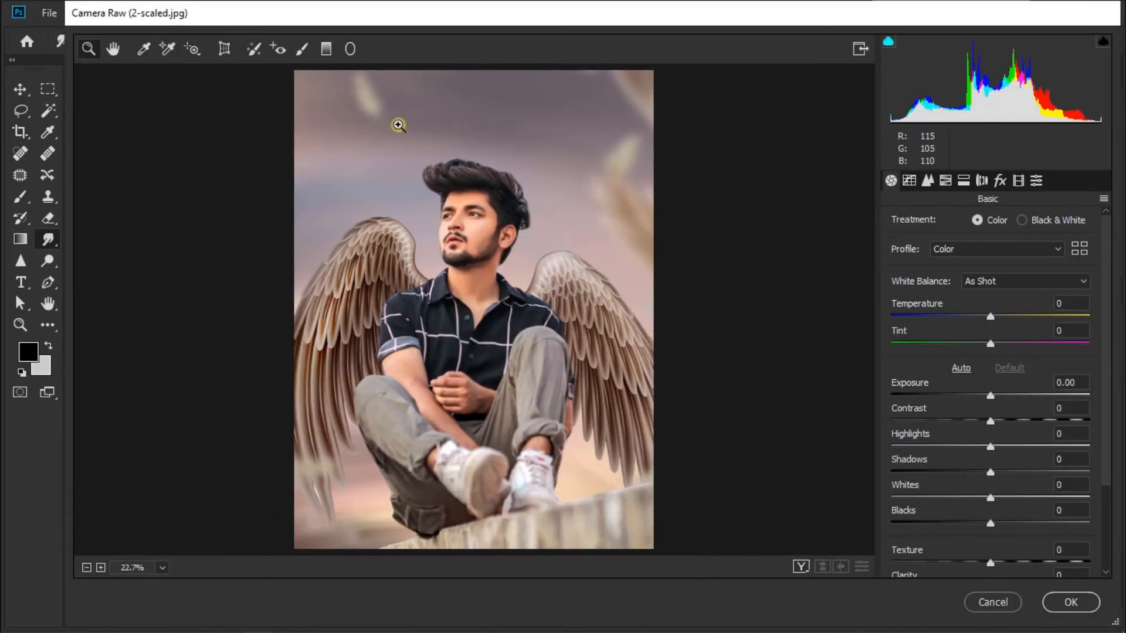
{"action": "left_click_drag", "start_coordinate": [462, 297], "coordinate": [654, 478]}
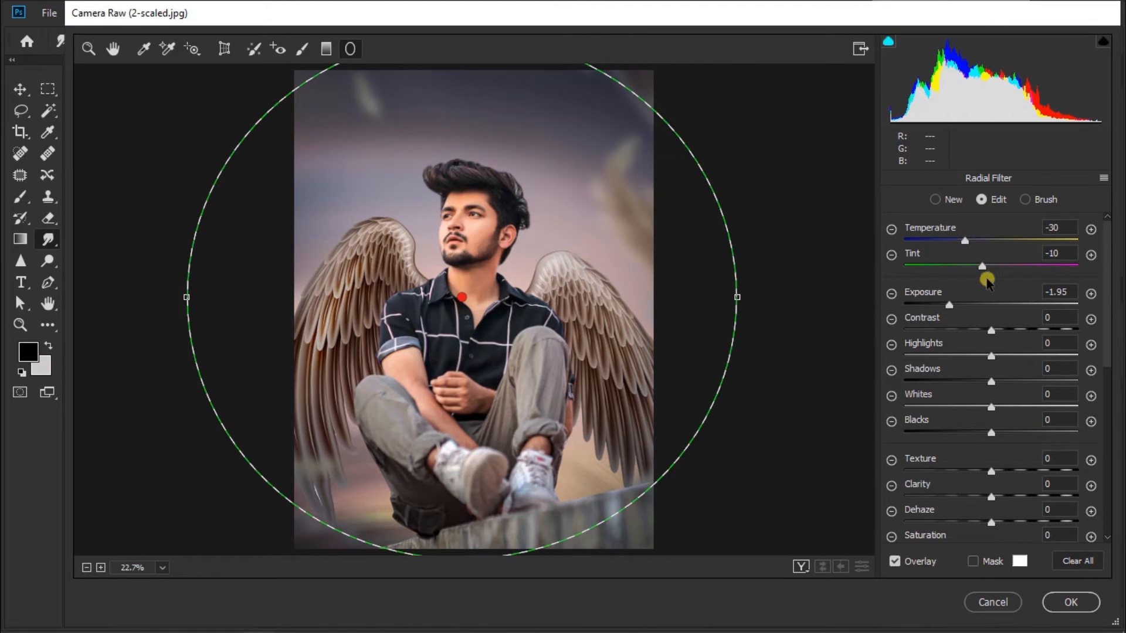
{"action": "left_click_drag", "start_coordinate": [989, 269], "coordinate": [957, 251]}
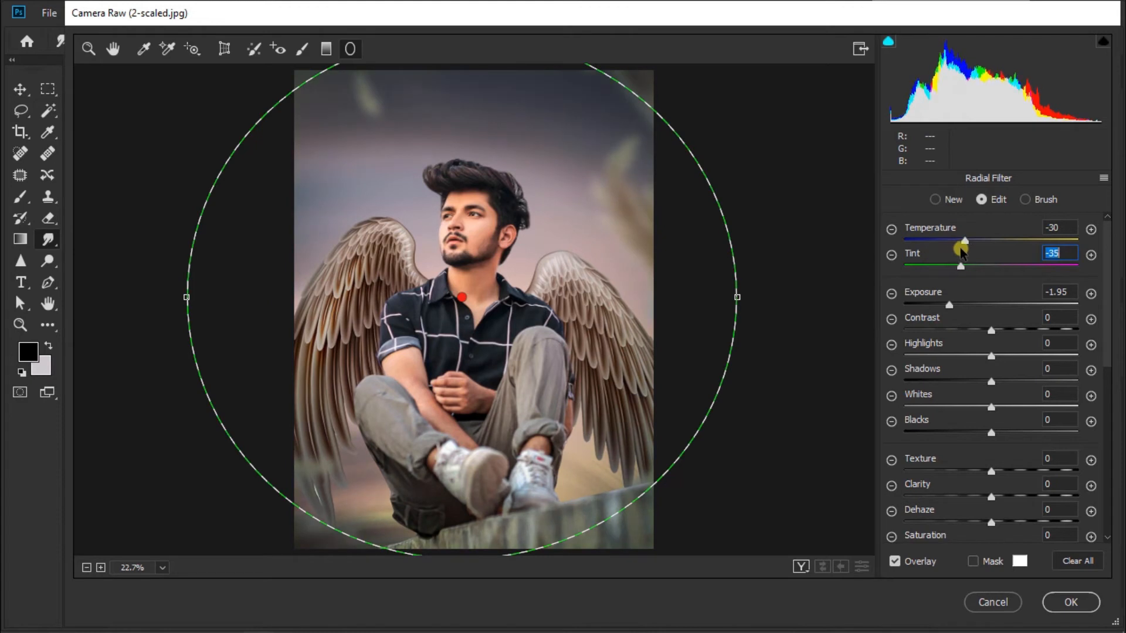
{"action": "left_click", "coordinate": [113, 49]}
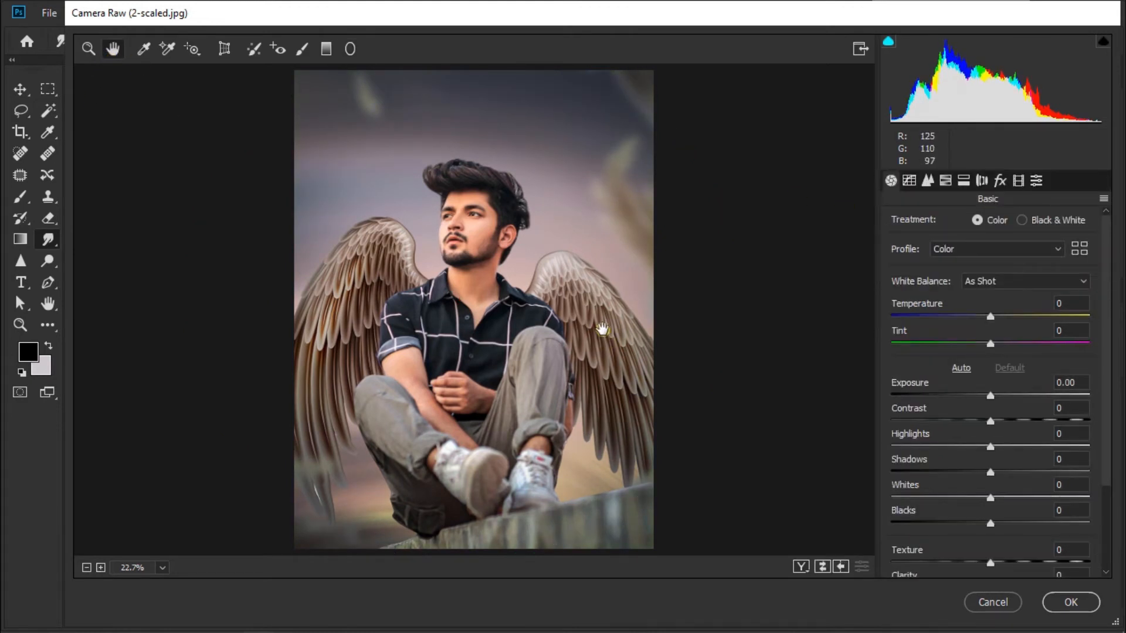
Step: Set the basic tone to Exposure +0.15, Temperature -5, Contrast +4, Highlights +12, Shadows -8, Whites +16 and Blacks -6
{"action": "left_click_drag", "start_coordinate": [990, 398], "coordinate": [991, 399]}
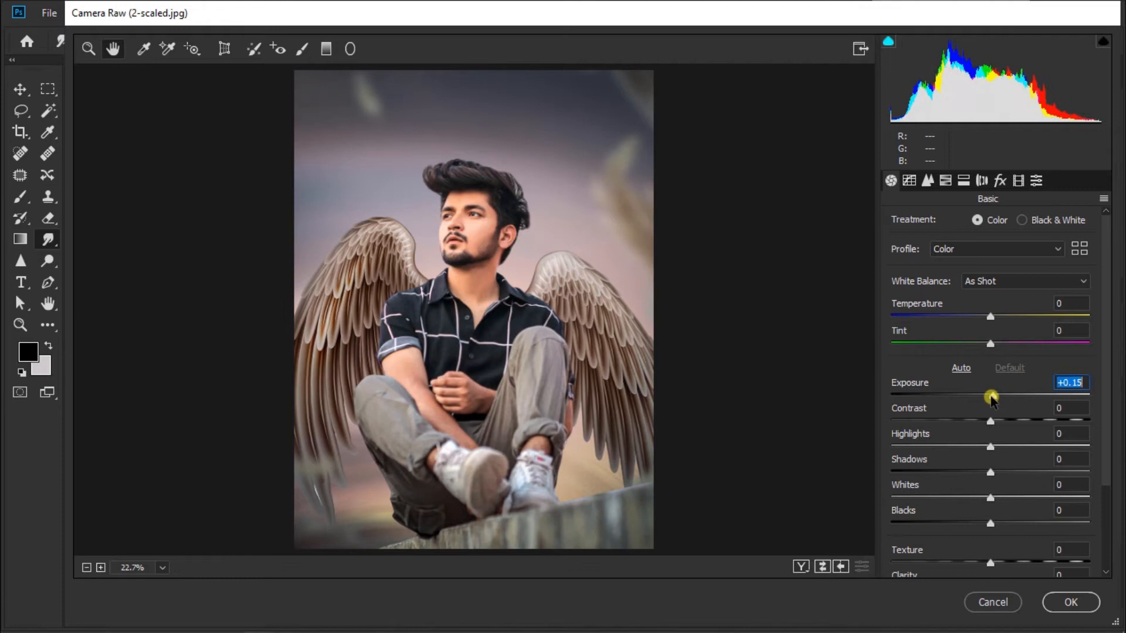
{"action": "left_click_drag", "start_coordinate": [990, 318], "coordinate": [995, 317]}
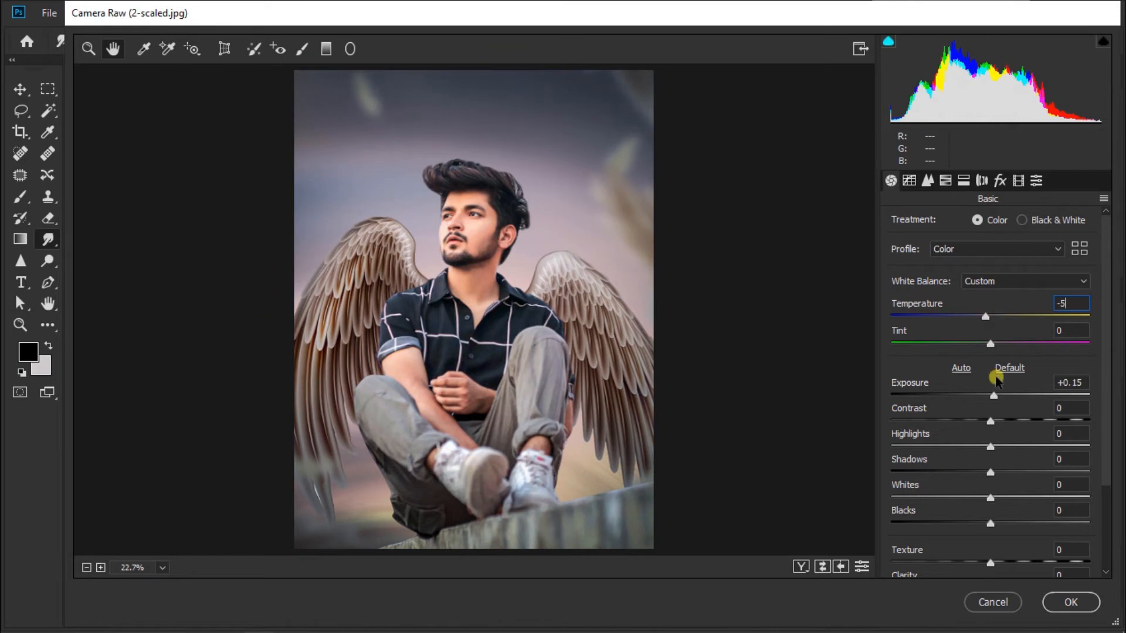
{"action": "left_click_drag", "start_coordinate": [1001, 421], "coordinate": [996, 421]}
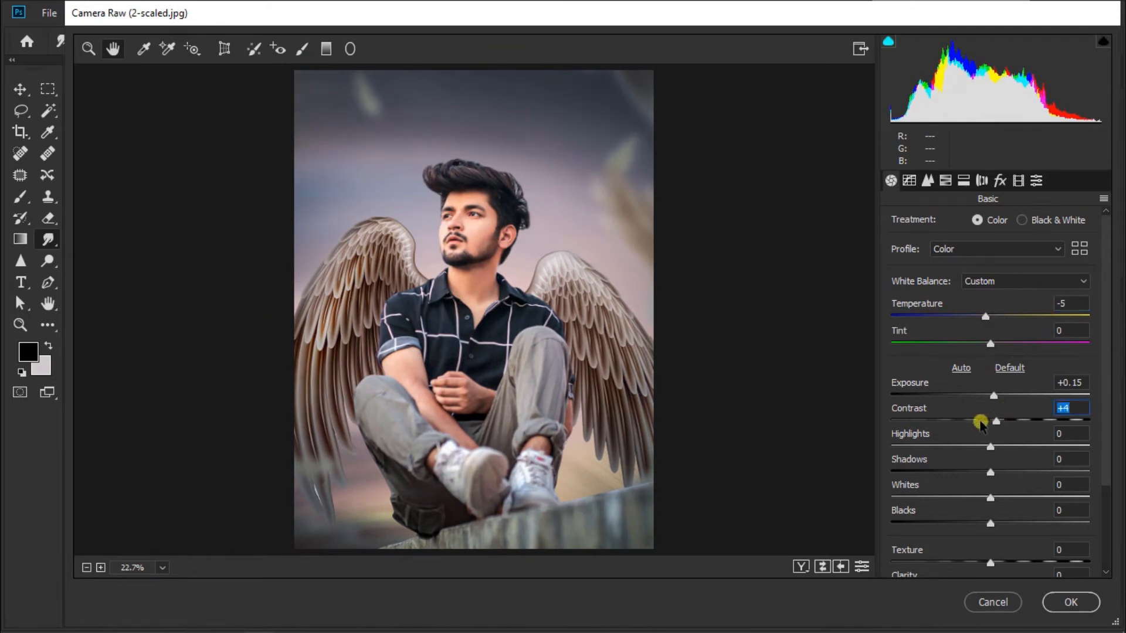
{"action": "left_click_drag", "start_coordinate": [991, 449], "coordinate": [985, 526]}
Step: Raise the image's Clarity to +7 and its Vibrance to +7
{"action": "scroll", "coordinate": [979, 470], "scroll_direction": "down", "scroll_amount": 3}
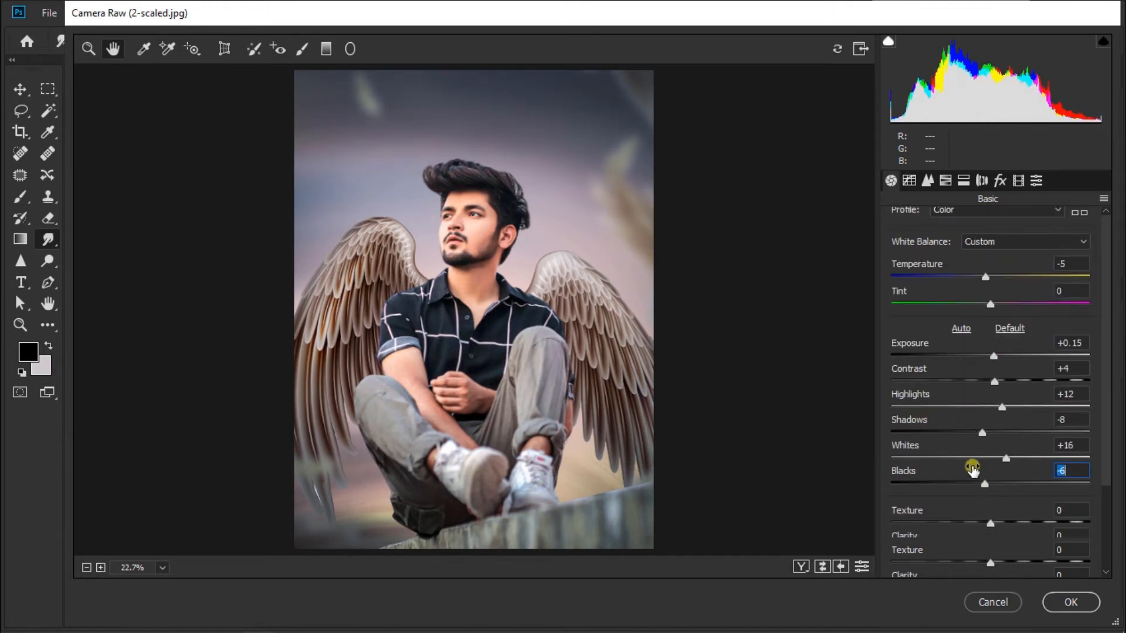
{"action": "left_click_drag", "start_coordinate": [993, 478], "coordinate": [999, 480]}
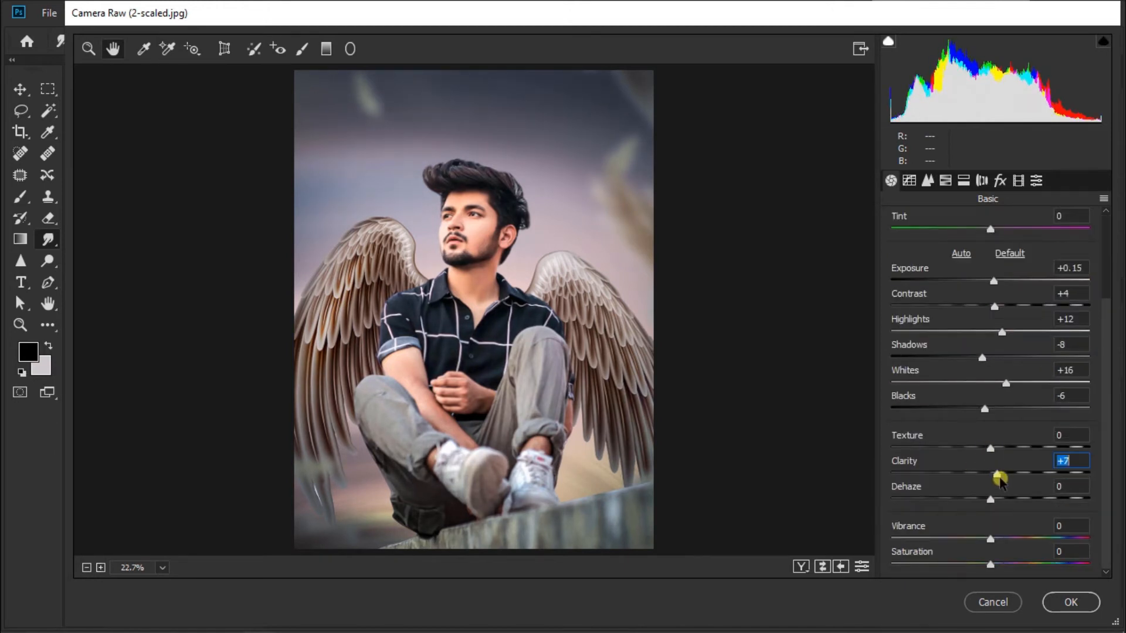
{"action": "left_click_drag", "start_coordinate": [997, 541], "coordinate": [997, 540]}
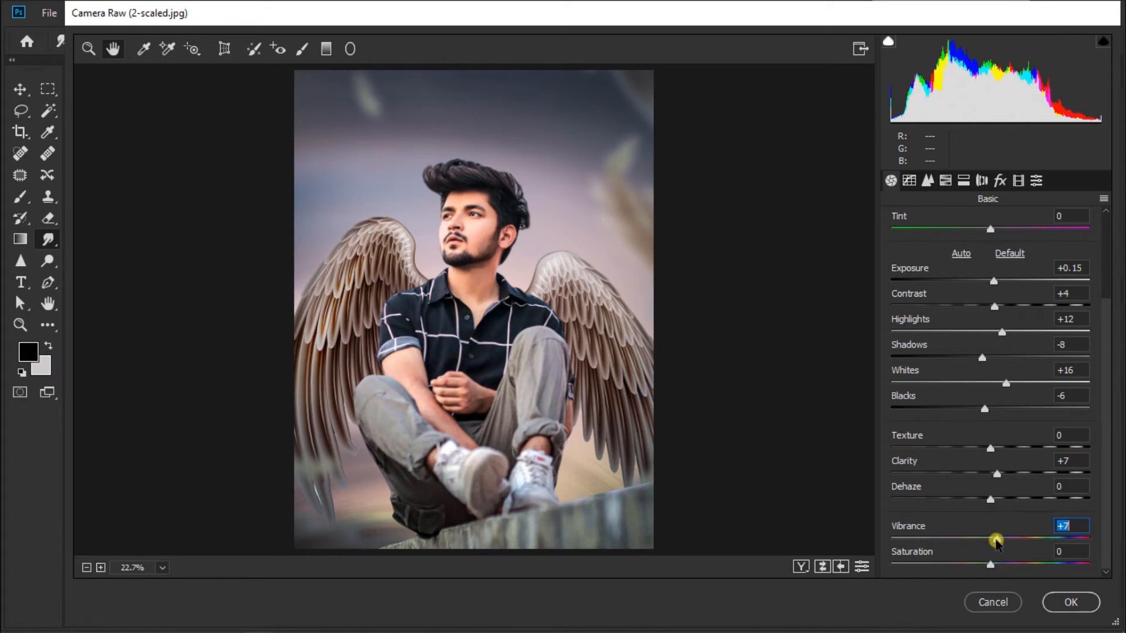
Step: Calibrate the colours with the Blue Primary hue at -25 and the Green Primary hue at -5
{"action": "left_click", "coordinate": [1035, 181]}
{"action": "left_click", "coordinate": [1018, 181]}
{"action": "left_click_drag", "start_coordinate": [985, 492], "coordinate": [973, 494]}
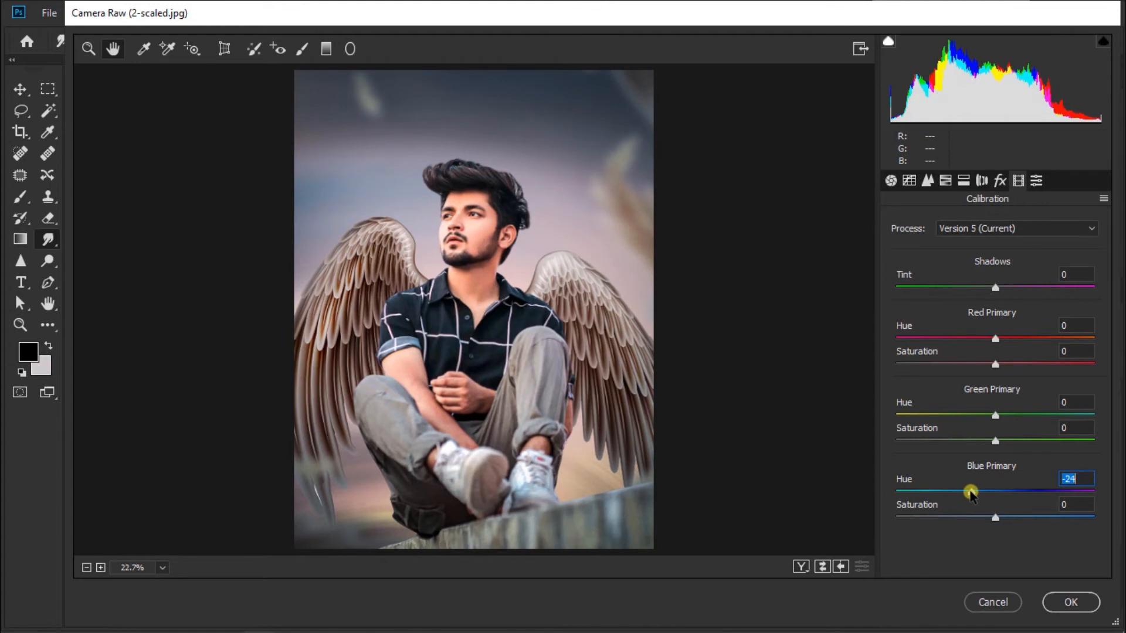
{"action": "type", "text": "25"}
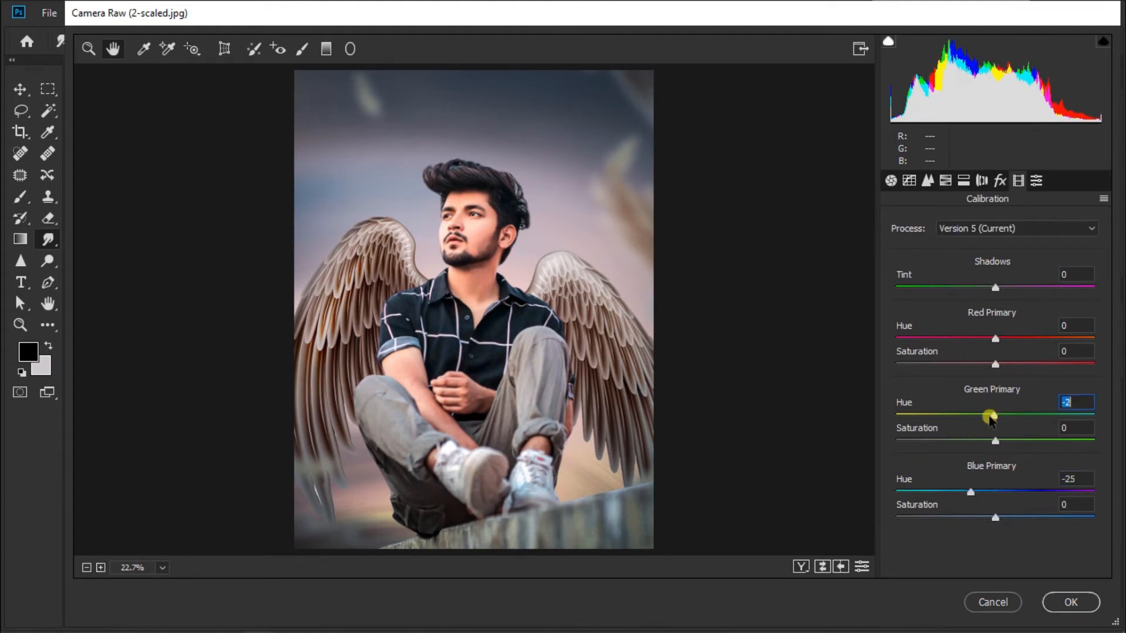
{"action": "left_click_drag", "start_coordinate": [990, 418], "coordinate": [988, 417]}
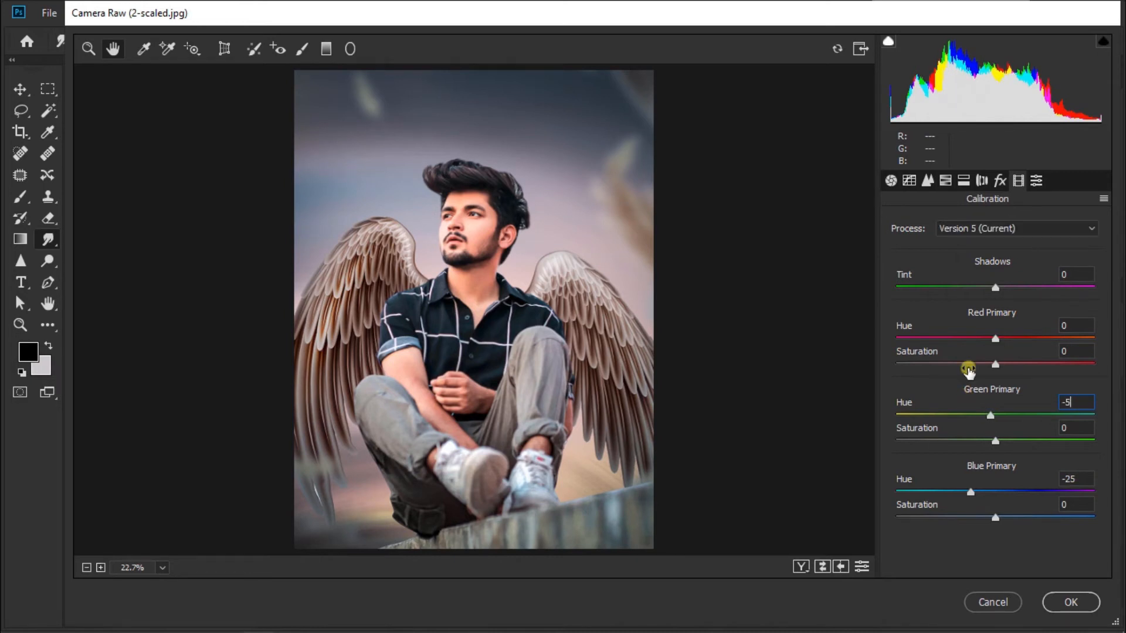
Step: Add a lens vignette with an Amount of -15 and a Midpoint of 0
{"action": "left_click", "coordinate": [964, 180]}
{"action": "left_click", "coordinate": [982, 180]}
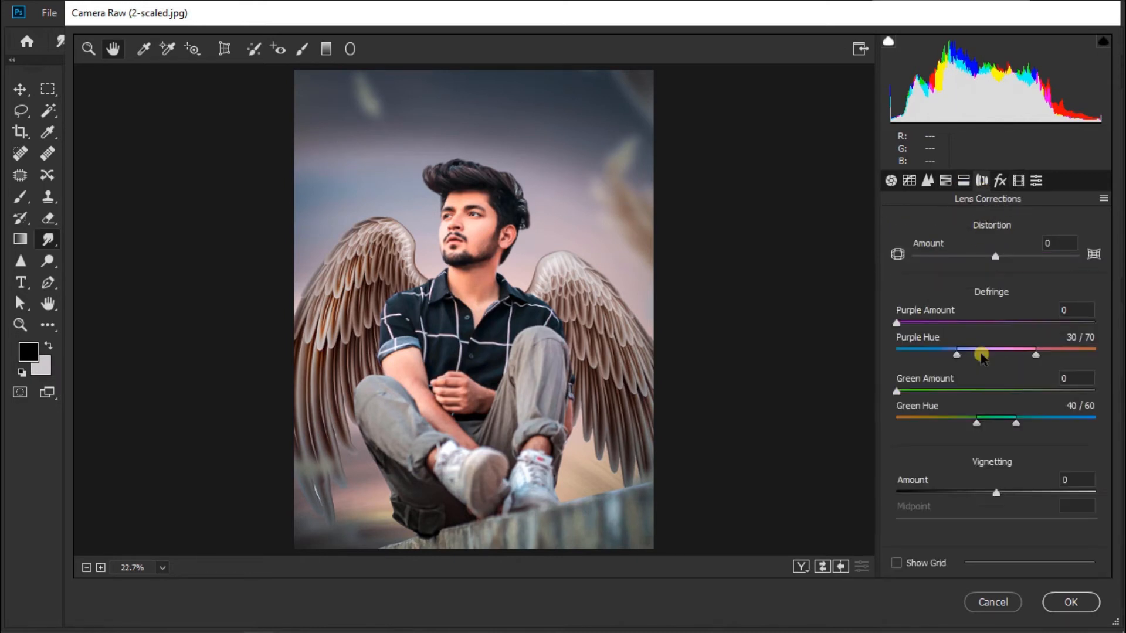
{"action": "left_click_drag", "start_coordinate": [996, 493], "coordinate": [897, 519]}
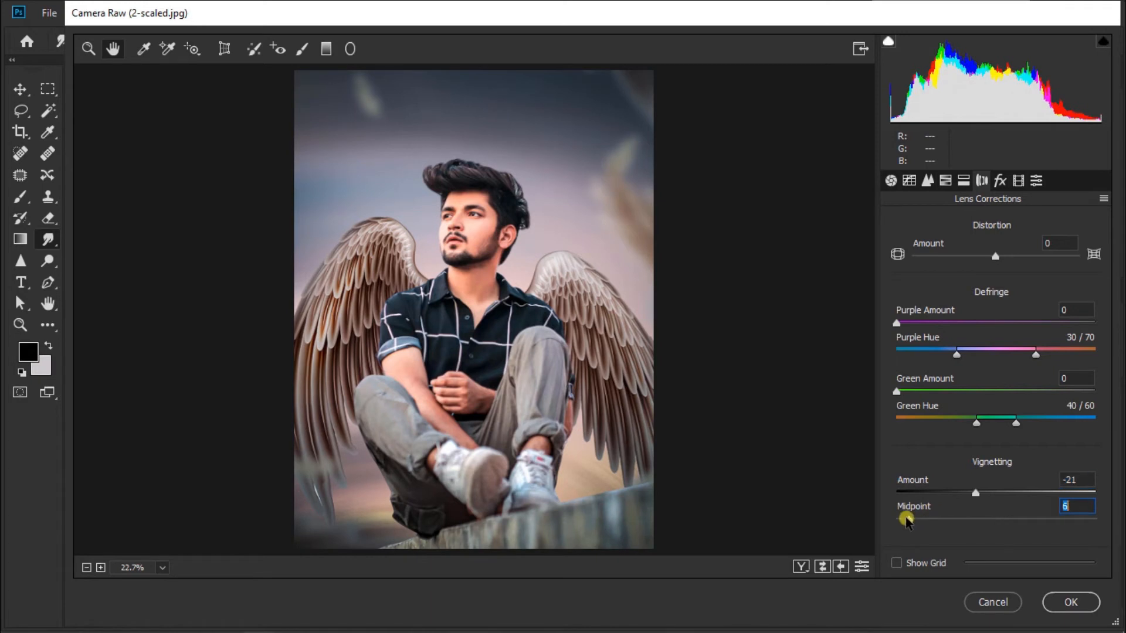
{"action": "left_click_drag", "start_coordinate": [975, 493], "coordinate": [967, 493]}
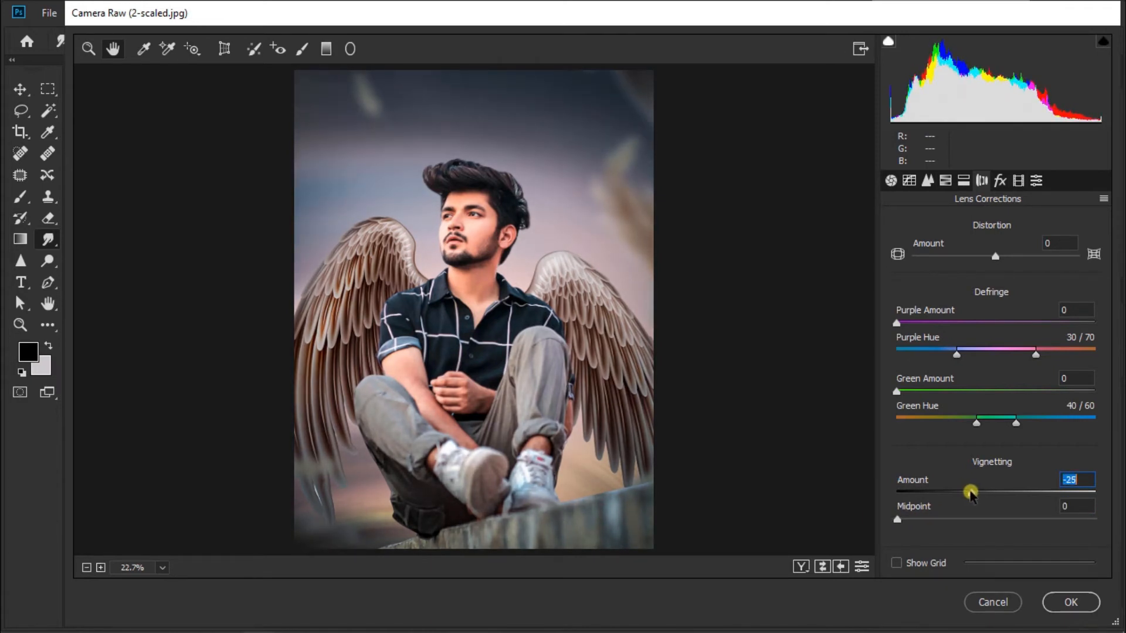
{"action": "type", "text": "-1"}
{"action": "type", "text": "0"}
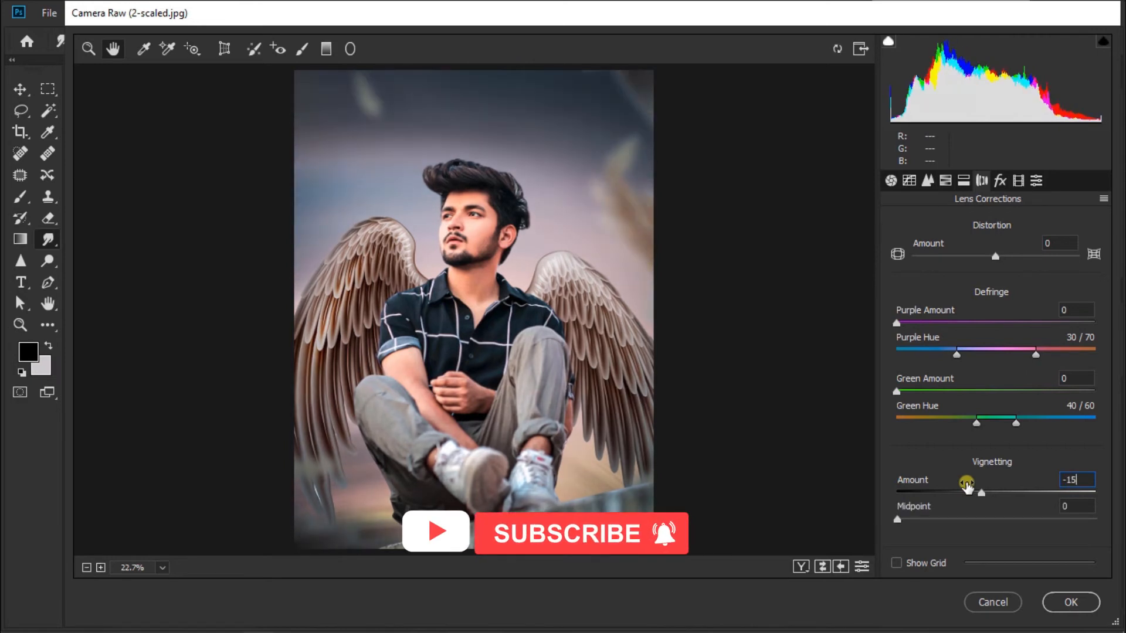
Step: Split-tone the highlights with Hue 77 and Saturation 30
{"action": "left_click", "coordinate": [964, 180]}
{"action": "left_click", "coordinate": [951, 274]}
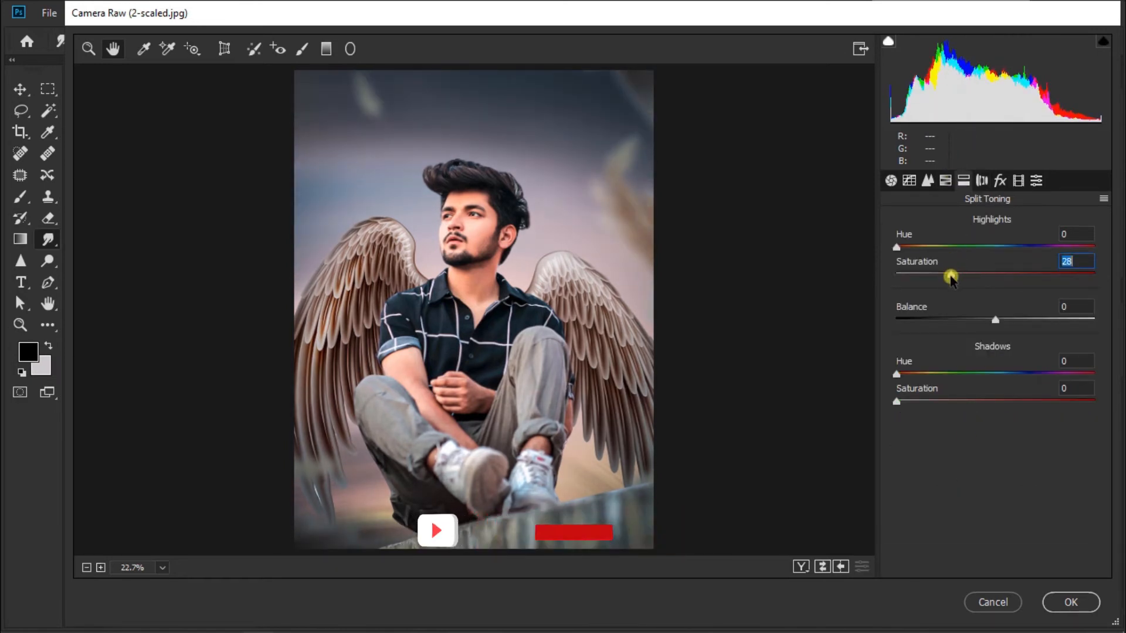
{"action": "left_click", "coordinate": [931, 246]}
{"action": "left_click_drag", "start_coordinate": [932, 248], "coordinate": [938, 250]}
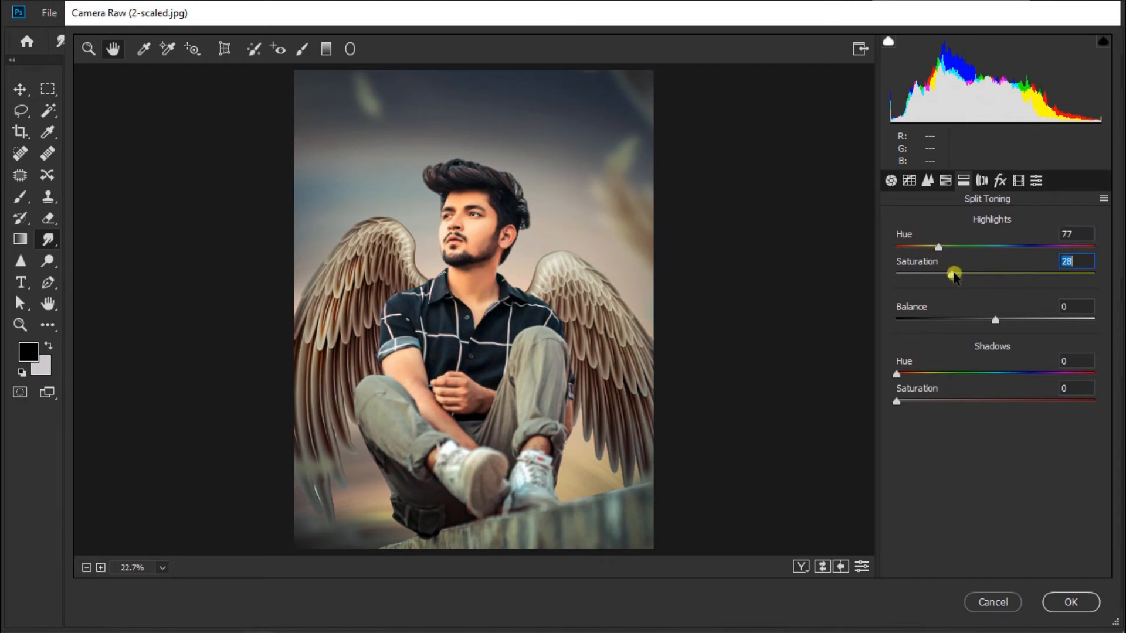
{"action": "left_click", "coordinate": [955, 275]}
Step: Split-tone the shadows with Hue 27 and Saturation 15
{"action": "left_click", "coordinate": [944, 402]}
{"action": "left_click", "coordinate": [911, 374]}
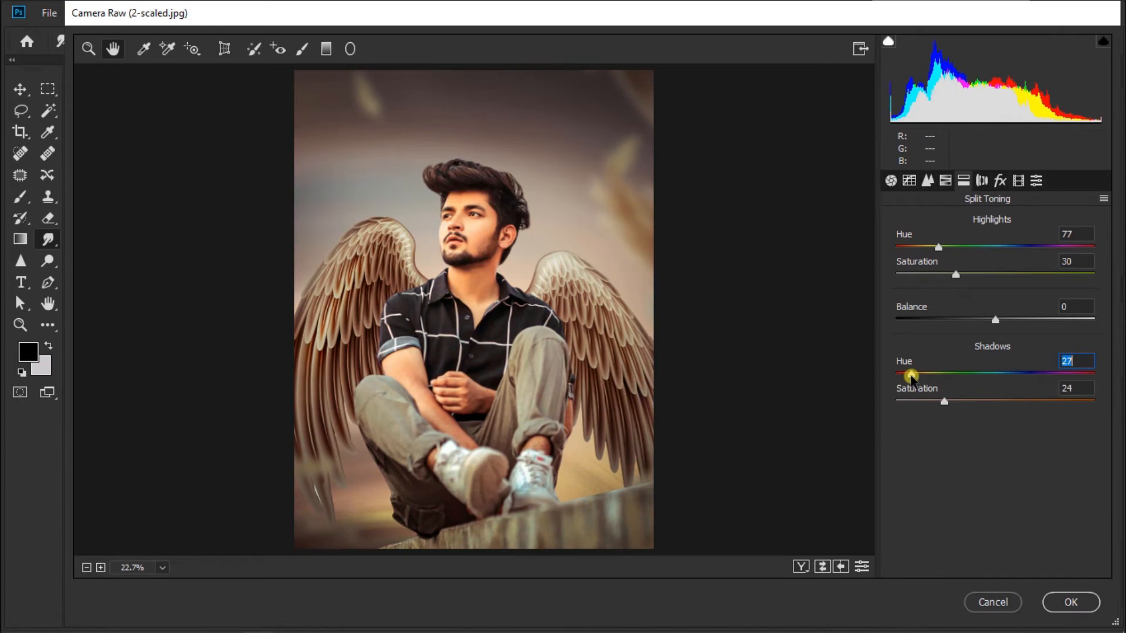
{"action": "left_click", "coordinate": [922, 401]}
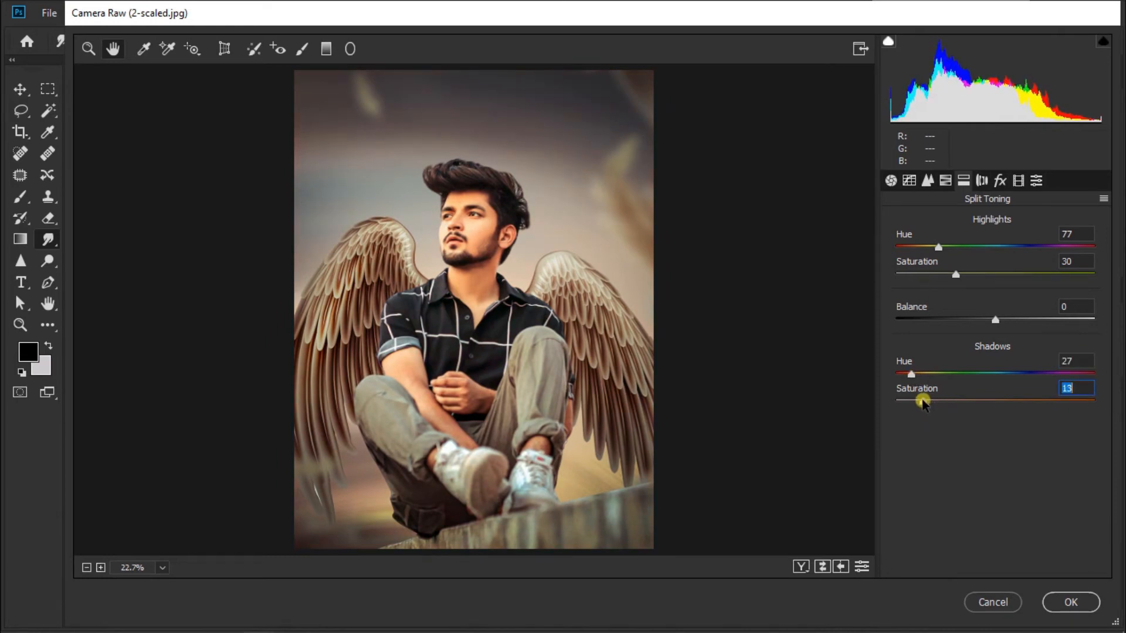
{"action": "type", "text": "15"}
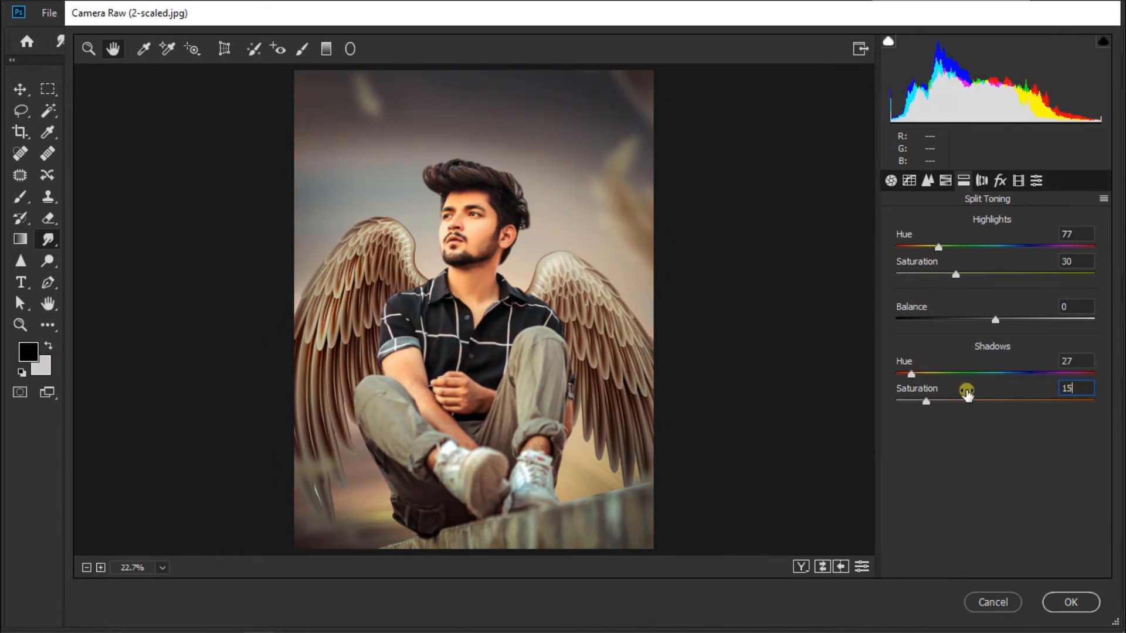
Step: Shift the hue of the Blues to -35 in the HSL adjustments
{"action": "left_click", "coordinate": [944, 181]}
{"action": "left_click", "coordinate": [907, 226]}
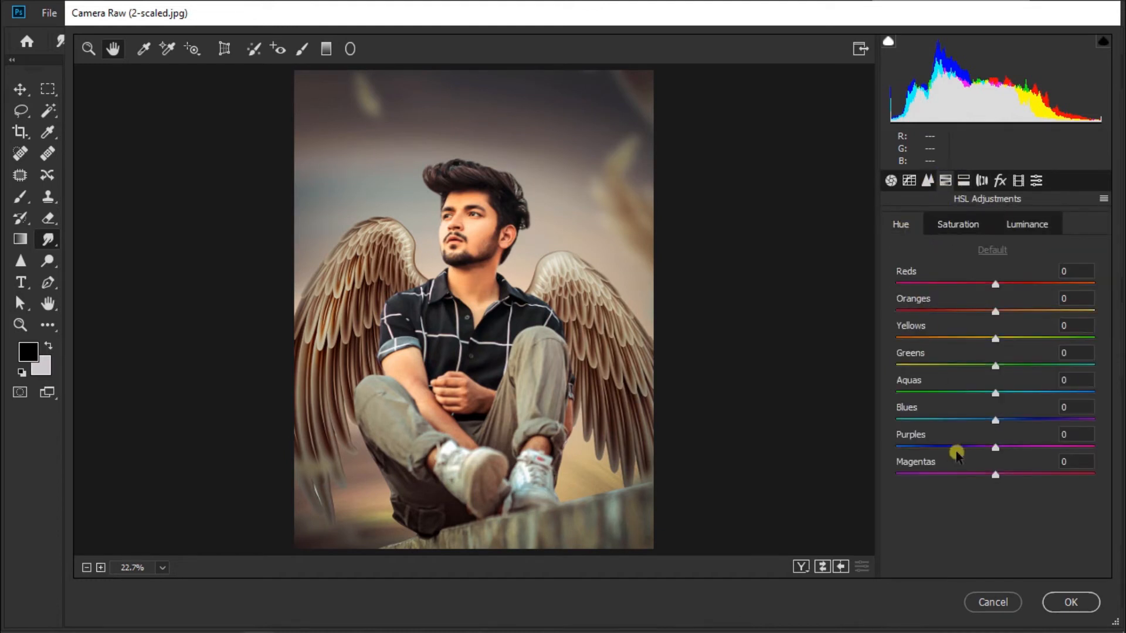
{"action": "left_click", "coordinate": [974, 421]}
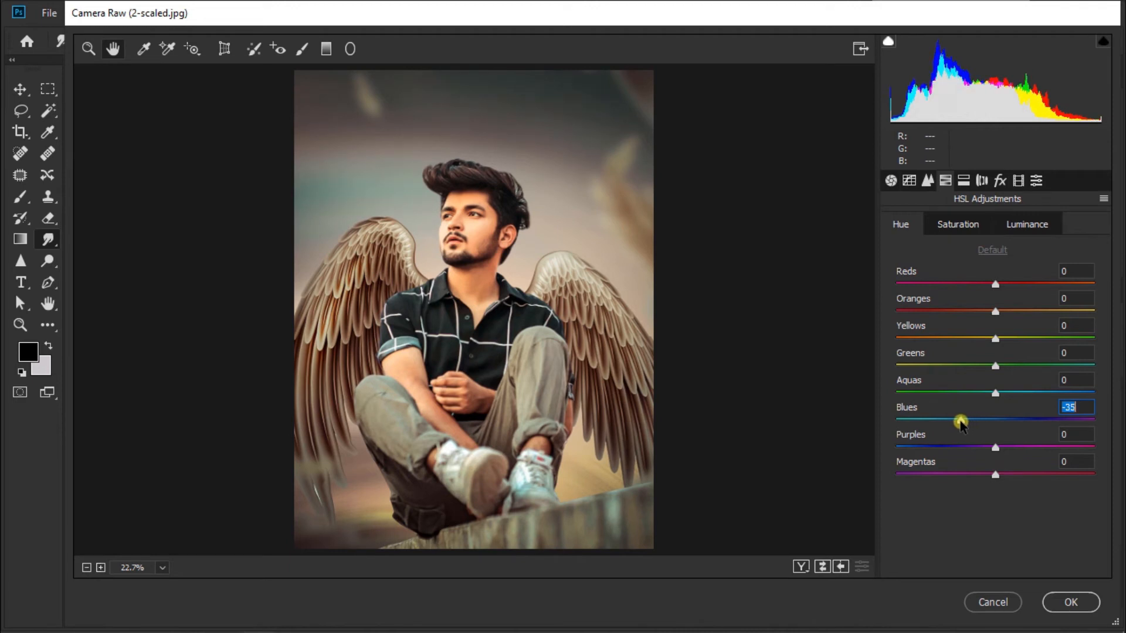
Step: Set the Oranges luminance to +16 and the Reds saturation to +16 in the HSL adjustments
{"action": "left_click", "coordinate": [965, 233]}
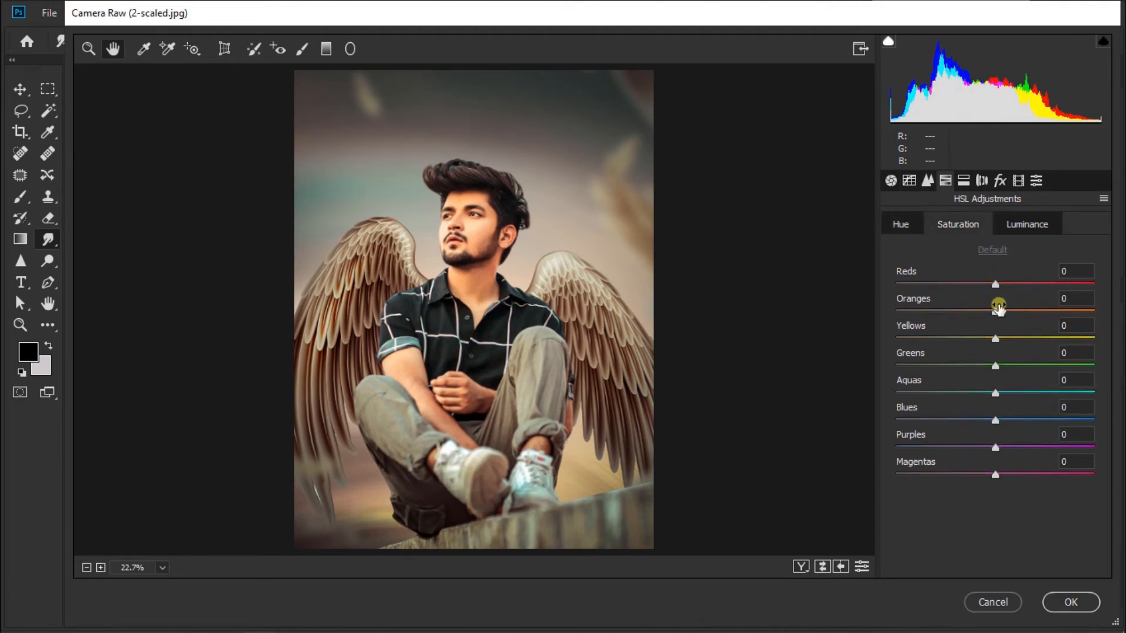
{"action": "left_click", "coordinate": [1015, 223]}
{"action": "left_click", "coordinate": [1011, 311]}
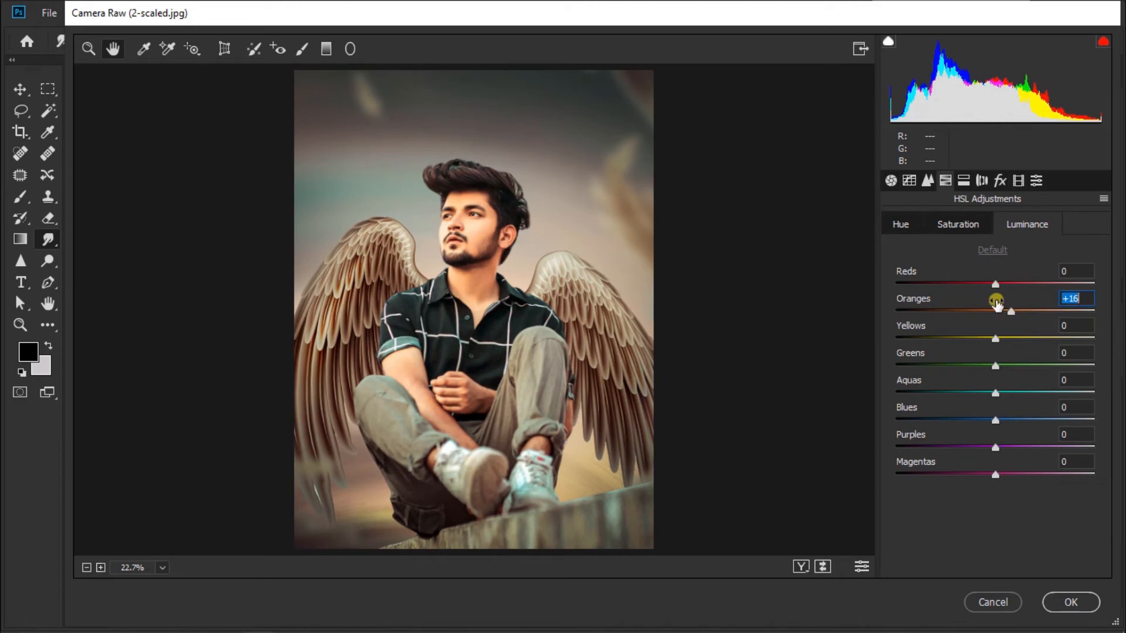
{"action": "left_click", "coordinate": [963, 223]}
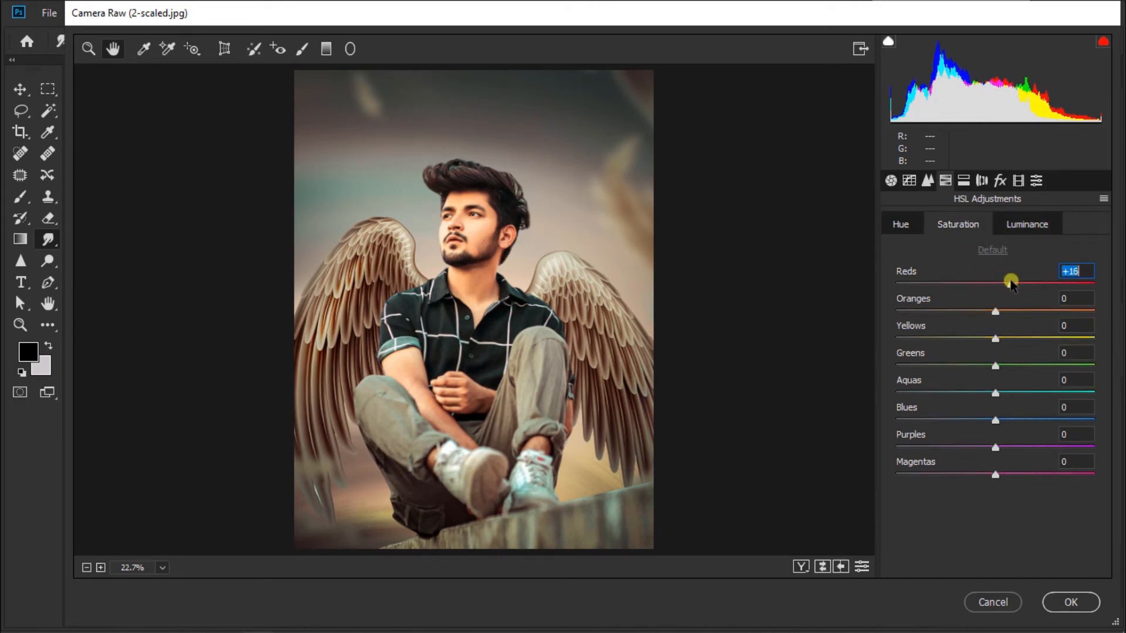
Step: On the Blue channel's point curve, anchor the quarter and middle tones, raise the black point to output 24 and move the white point to input 240
{"action": "left_click", "coordinate": [912, 180]}
{"action": "left_click", "coordinate": [957, 281]}
{"action": "left_click", "coordinate": [950, 324]}
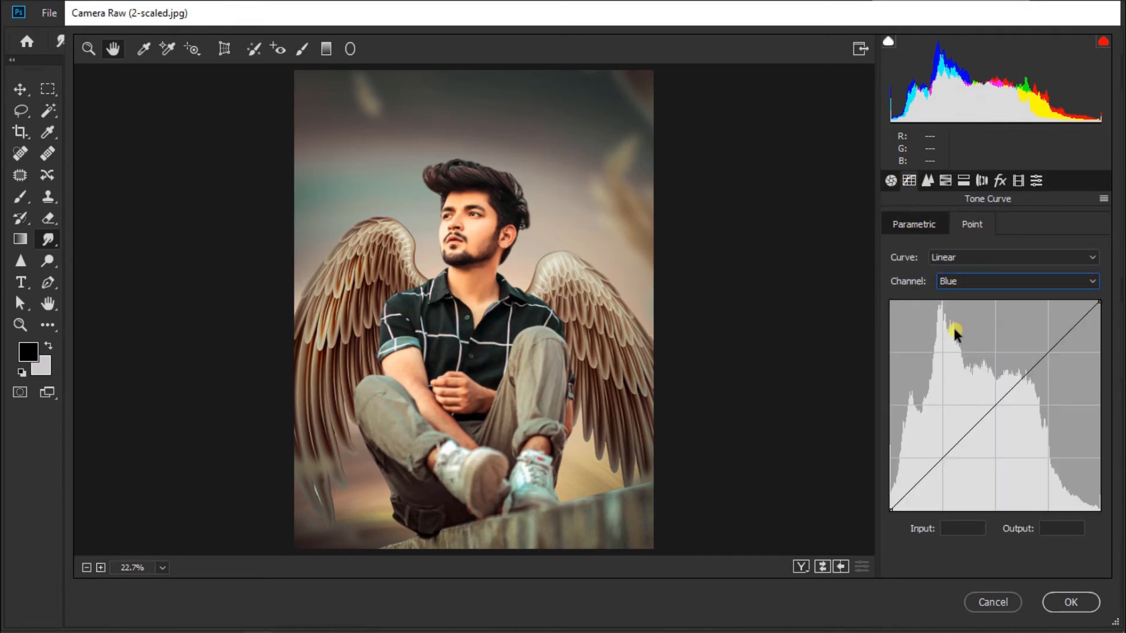
{"action": "left_click", "coordinate": [943, 458]}
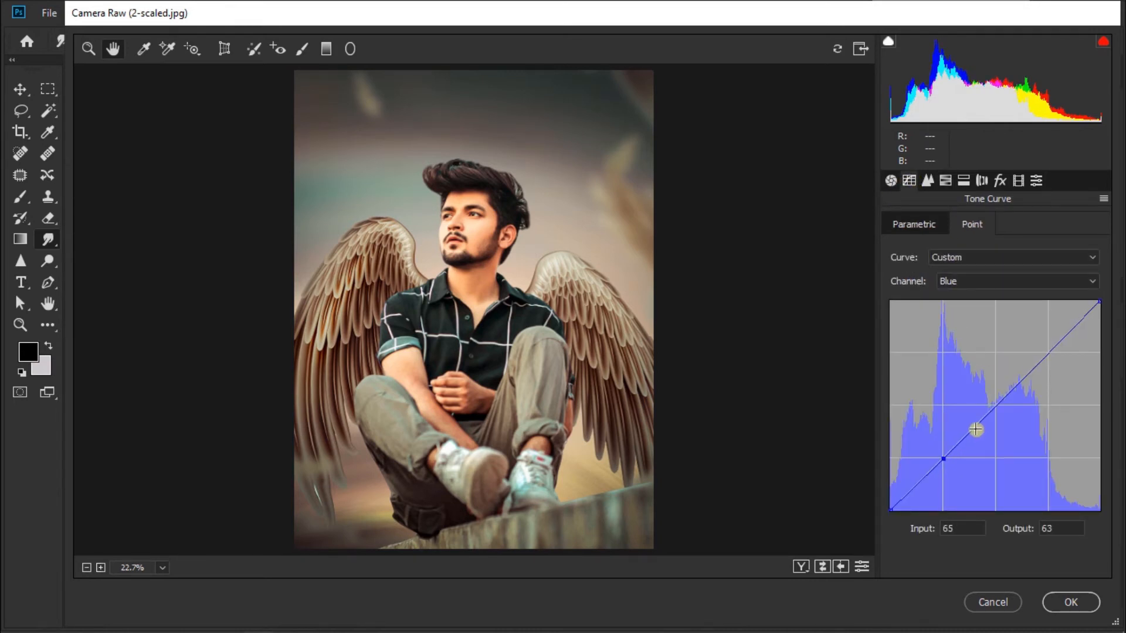
{"action": "left_click", "coordinate": [995, 404]}
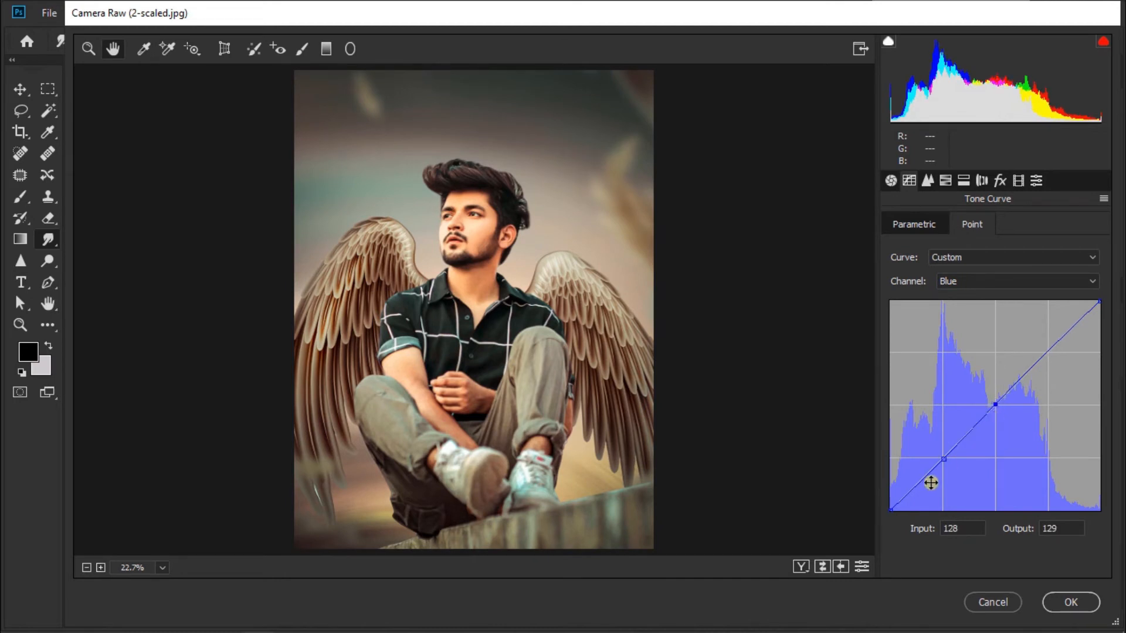
{"action": "left_click_drag", "start_coordinate": [892, 508], "coordinate": [878, 489]}
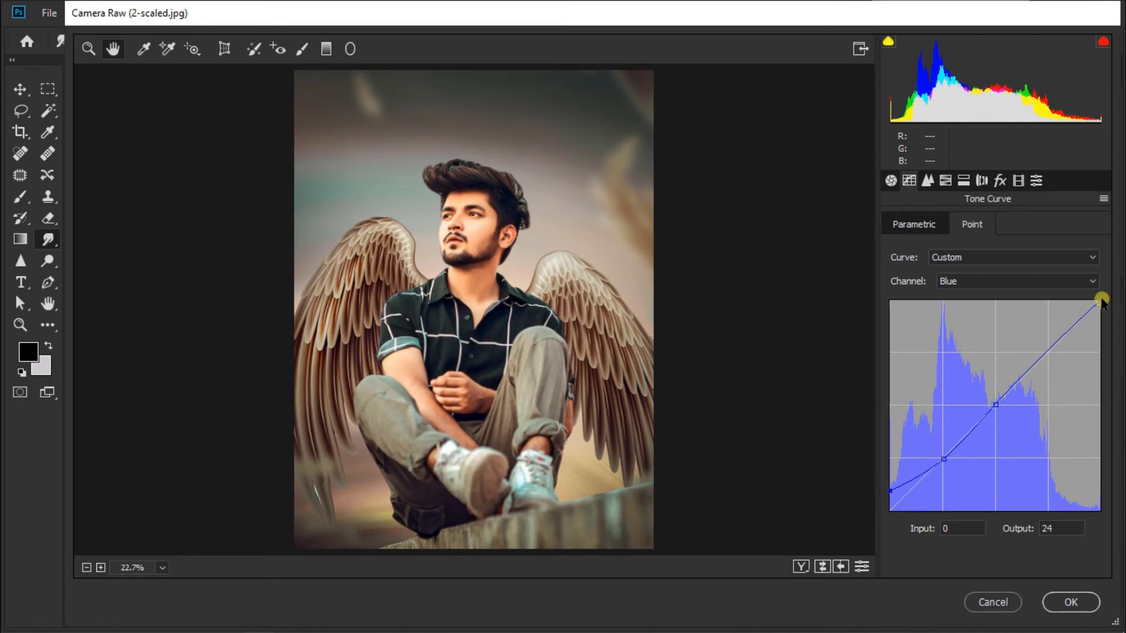
{"action": "left_click_drag", "start_coordinate": [1098, 301], "coordinate": [1088, 292]}
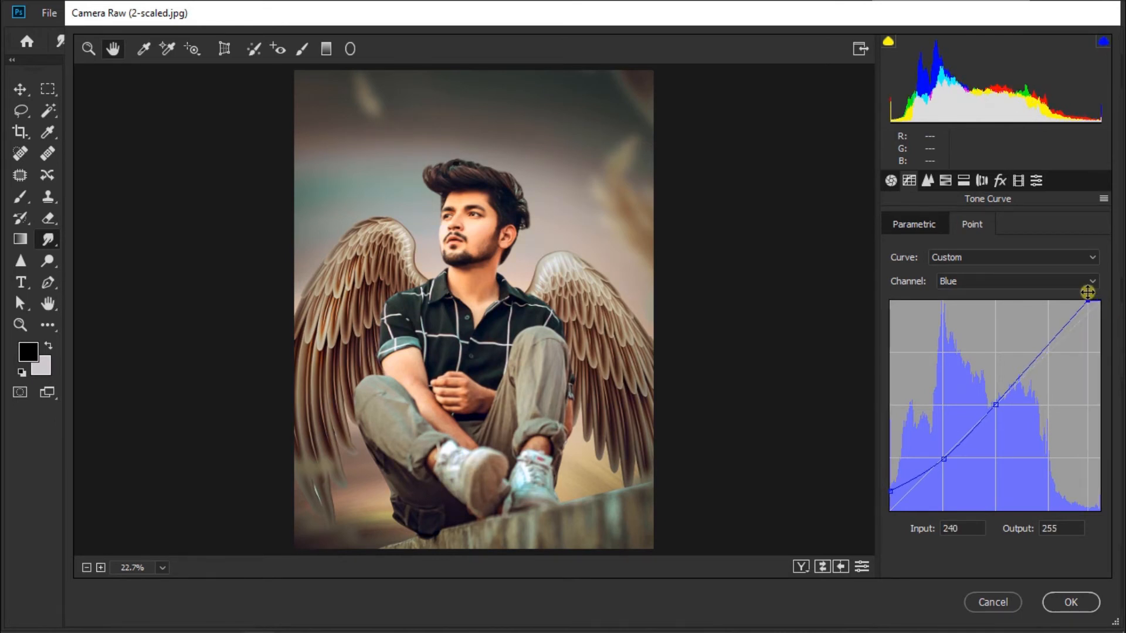
Step: Raise the middle point of the Blue channel's point curve to input 130, output 133
{"action": "left_click_drag", "start_coordinate": [992, 404], "coordinate": [996, 397]}
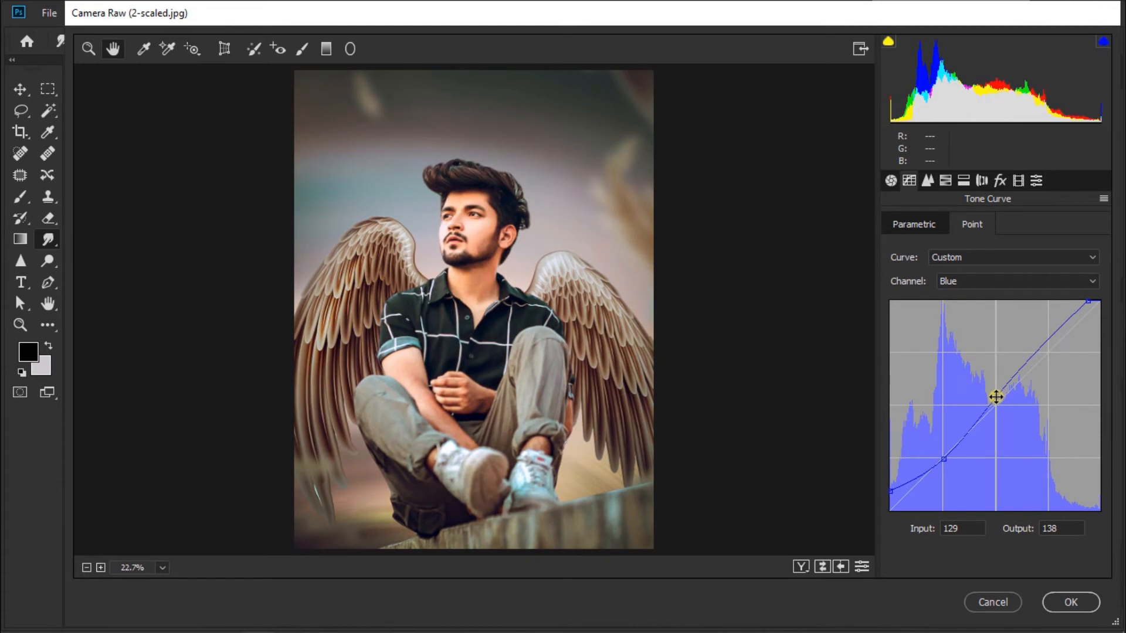
{"action": "left_click_drag", "start_coordinate": [996, 399], "coordinate": [997, 401]}
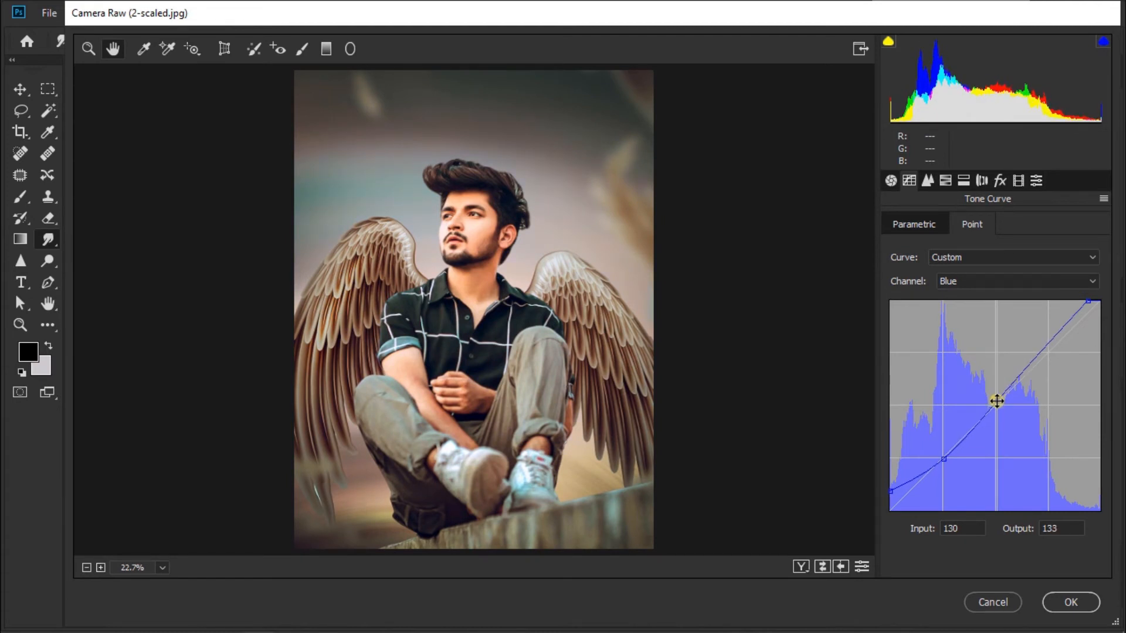
Step: On the Green channel's point curve, anchor the quarter tones, set black output 17 and white input 238, and move the midpoint to 126/132
{"action": "left_click", "coordinate": [949, 282]}
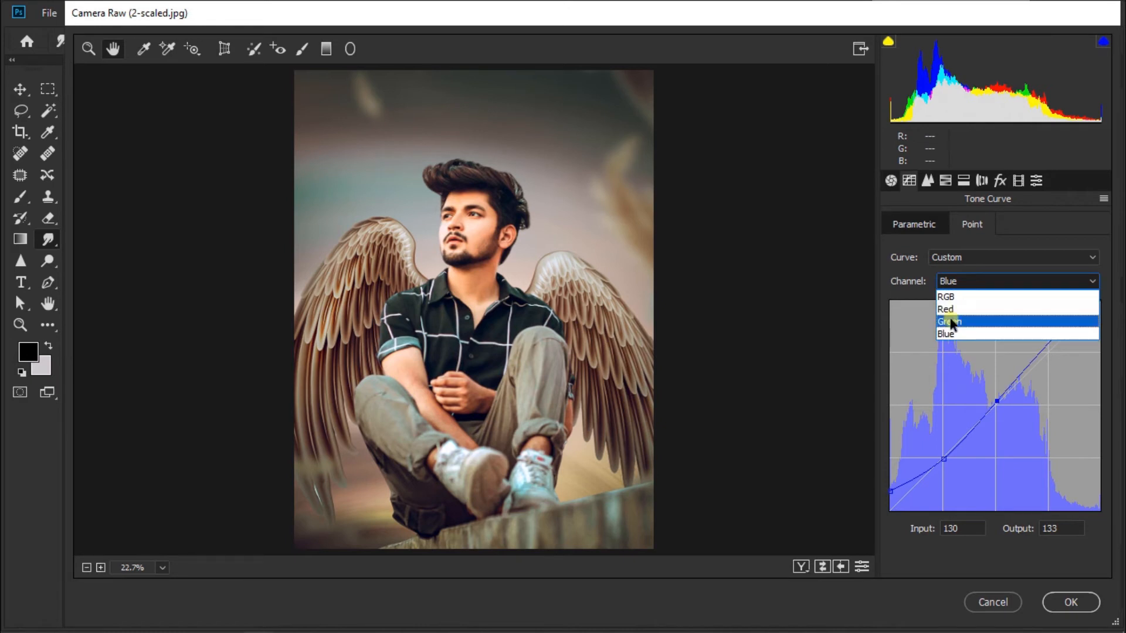
{"action": "left_click", "coordinate": [949, 317]}
{"action": "left_click", "coordinate": [943, 458]}
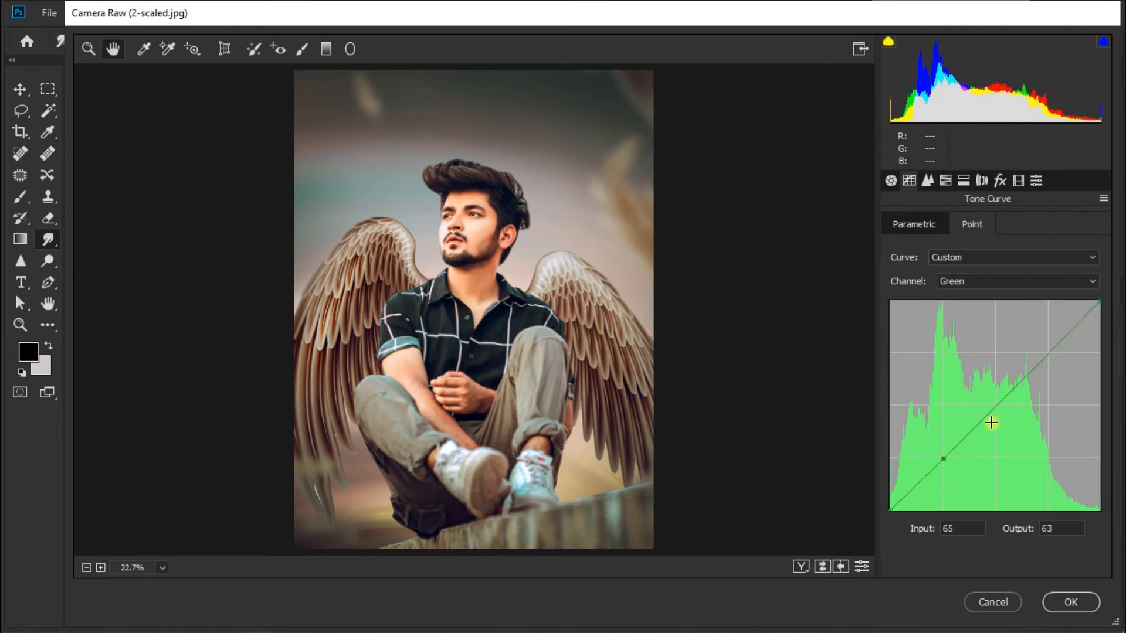
{"action": "left_click", "coordinate": [995, 406]}
{"action": "left_click_drag", "start_coordinate": [890, 508], "coordinate": [884, 499]}
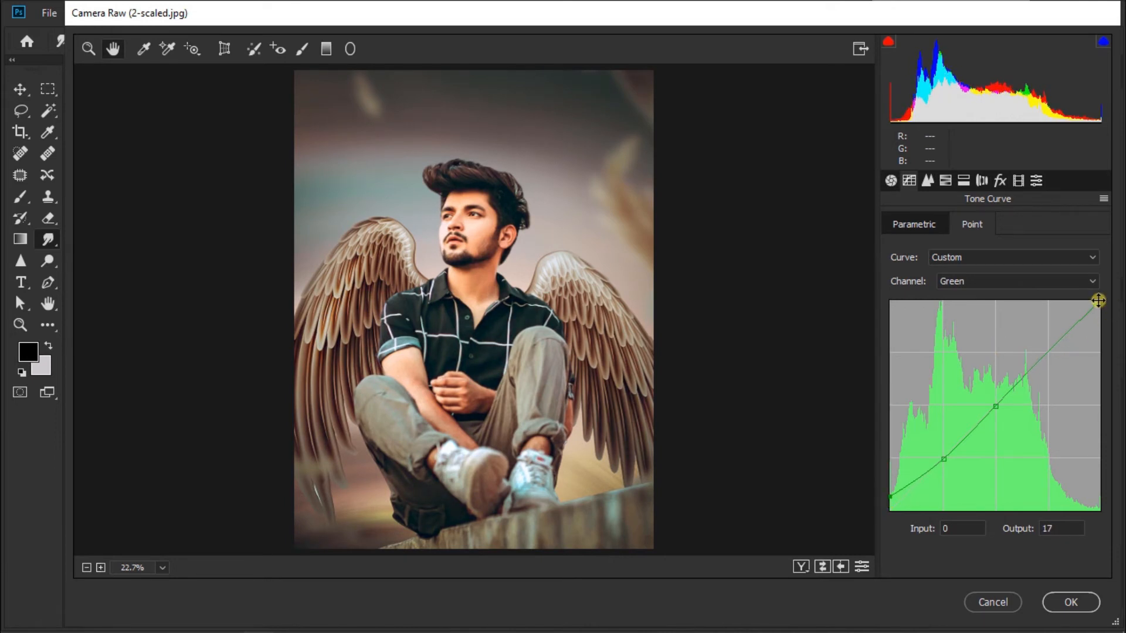
{"action": "left_click_drag", "start_coordinate": [1098, 302], "coordinate": [1086, 290]}
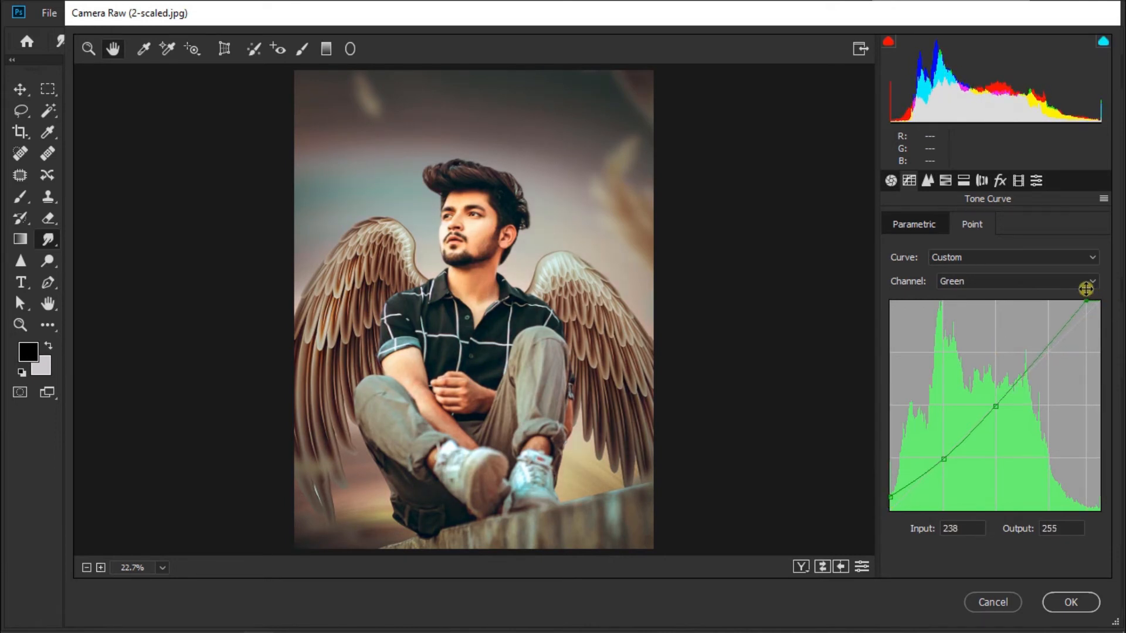
{"action": "left_click", "coordinate": [996, 408]}
{"action": "left_click_drag", "start_coordinate": [996, 409], "coordinate": [993, 403]}
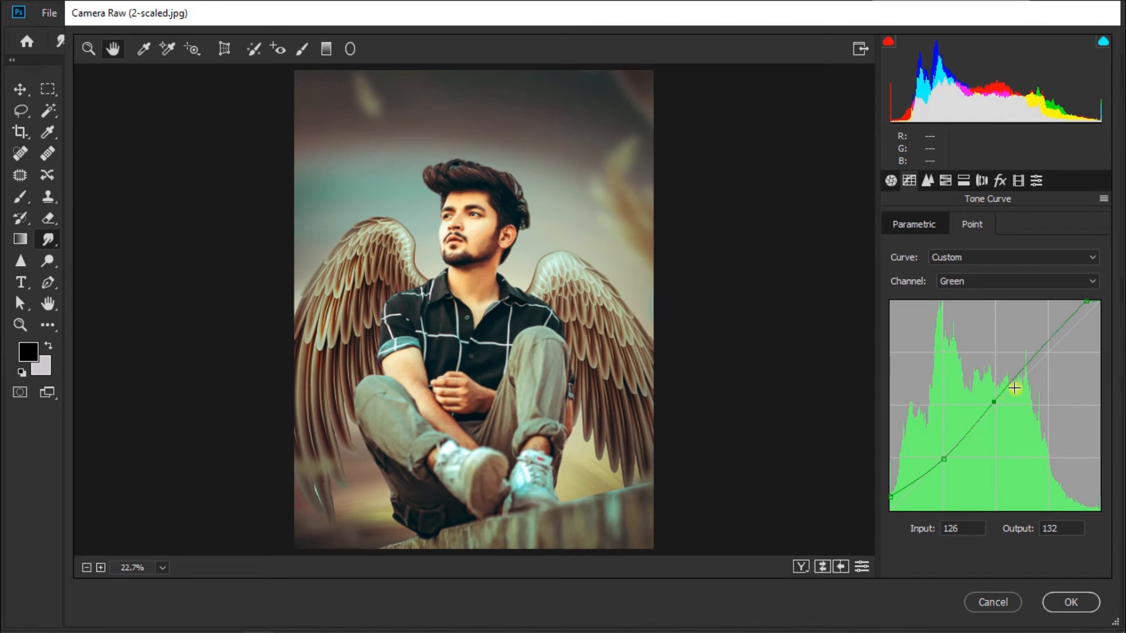
Step: On the RGB point curve, anchor the quarter tones at 65/65, set the black point output to 10 and the white point input to 250
{"action": "left_click", "coordinate": [948, 282]}
{"action": "left_click", "coordinate": [947, 293]}
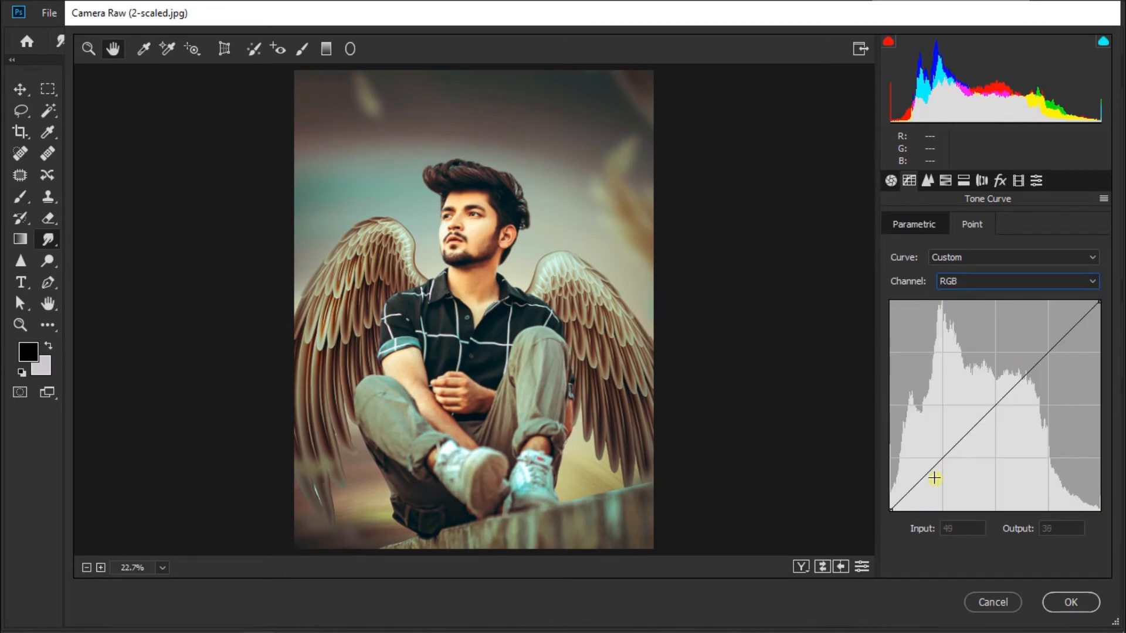
{"action": "left_click", "coordinate": [943, 456]}
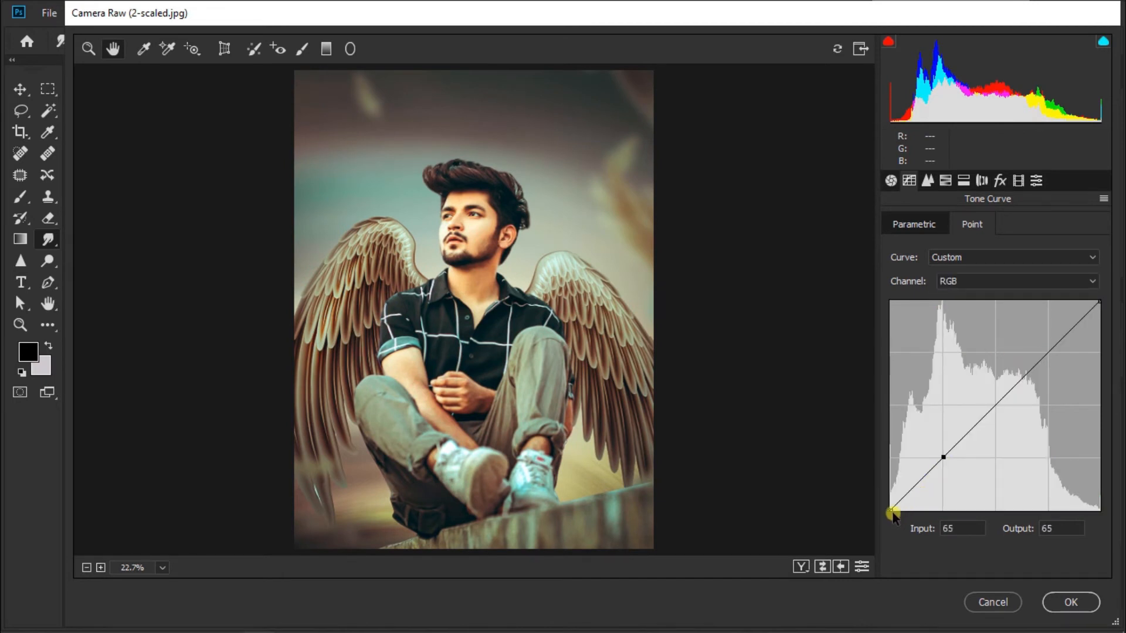
{"action": "left_click_drag", "start_coordinate": [889, 510], "coordinate": [889, 502]}
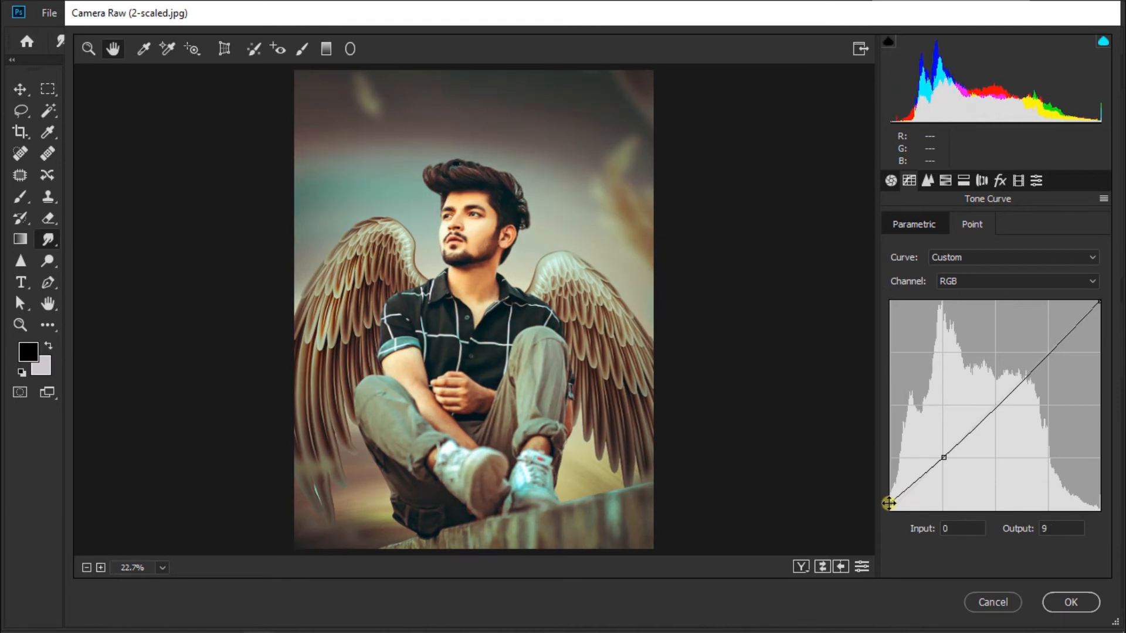
{"action": "left_click", "coordinate": [1043, 528]}
{"action": "type", "text": "10"}
{"action": "left_click_drag", "start_coordinate": [1101, 302], "coordinate": [1096, 291]}
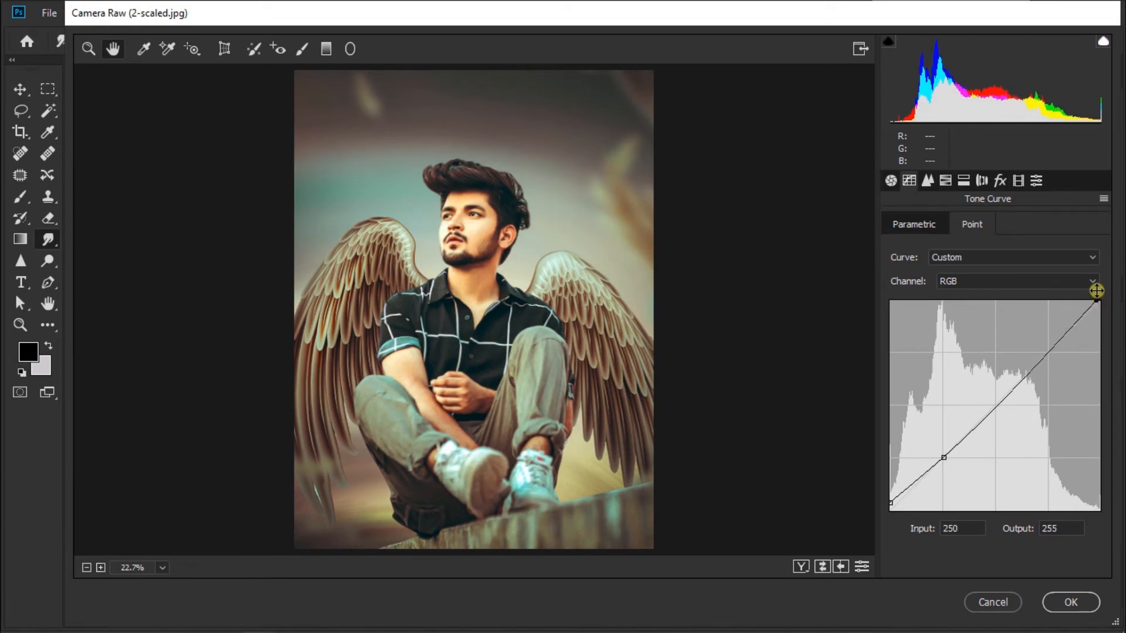
Step: Set the Exposure to +0.10 in the Basic adjustments
{"action": "left_click", "coordinate": [891, 179]}
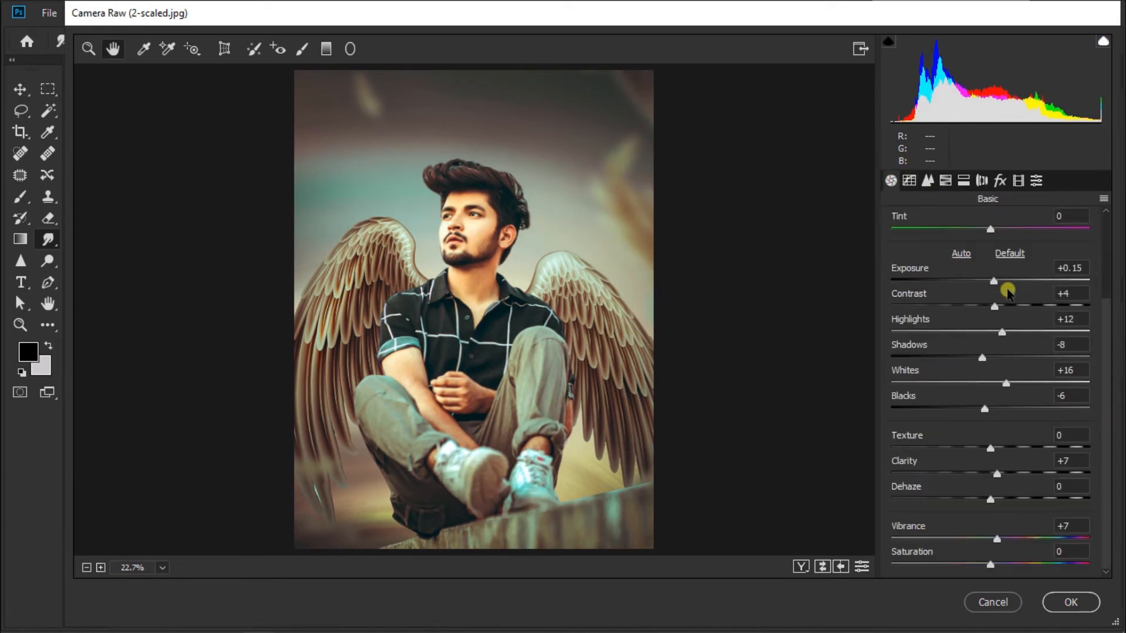
{"action": "left_click_drag", "start_coordinate": [1075, 267], "coordinate": [1092, 270]}
{"action": "type", "text": "10"}
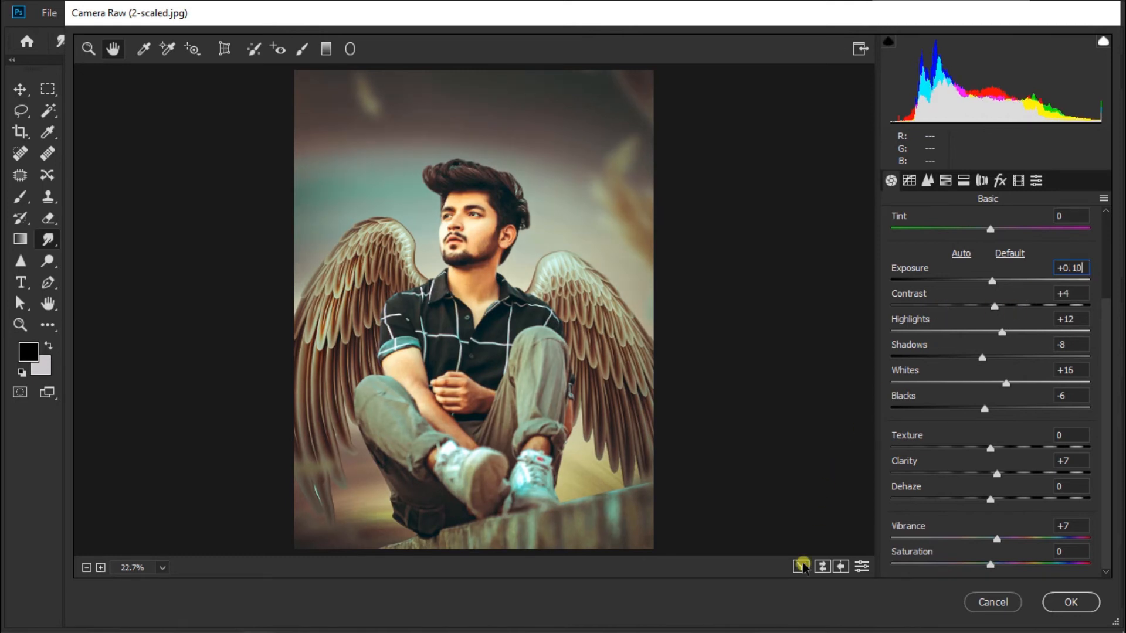
Step: Compare the before and after views, apply the Camera Raw grade and check Layer 1 by toggling its visibility
{"action": "left_click", "coordinate": [801, 566]}
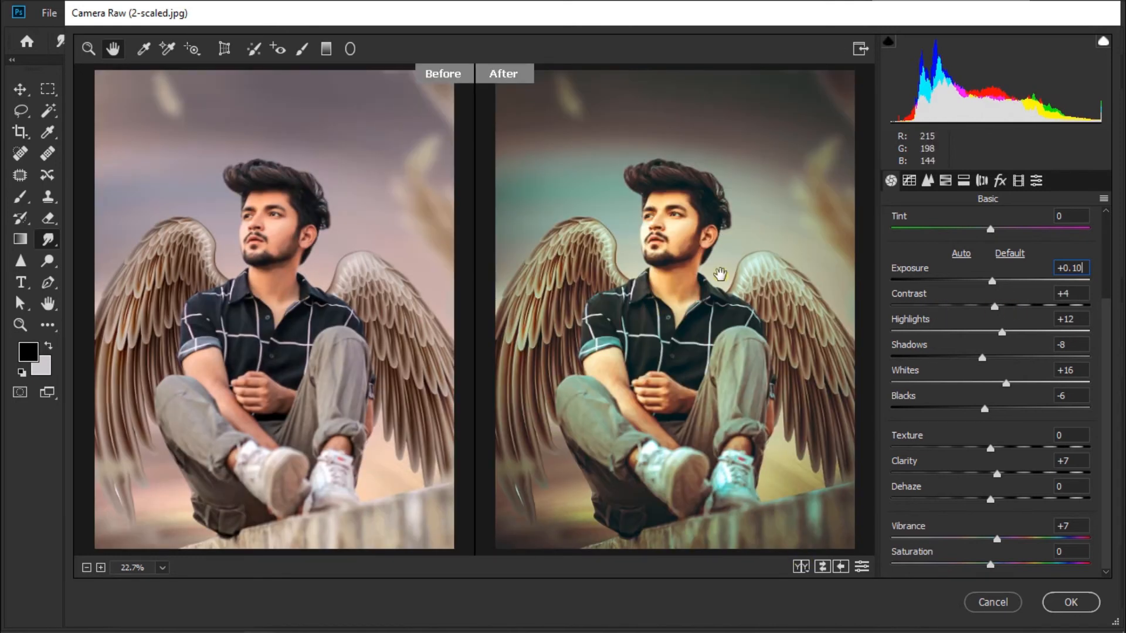
{"action": "left_click", "coordinate": [1066, 601]}
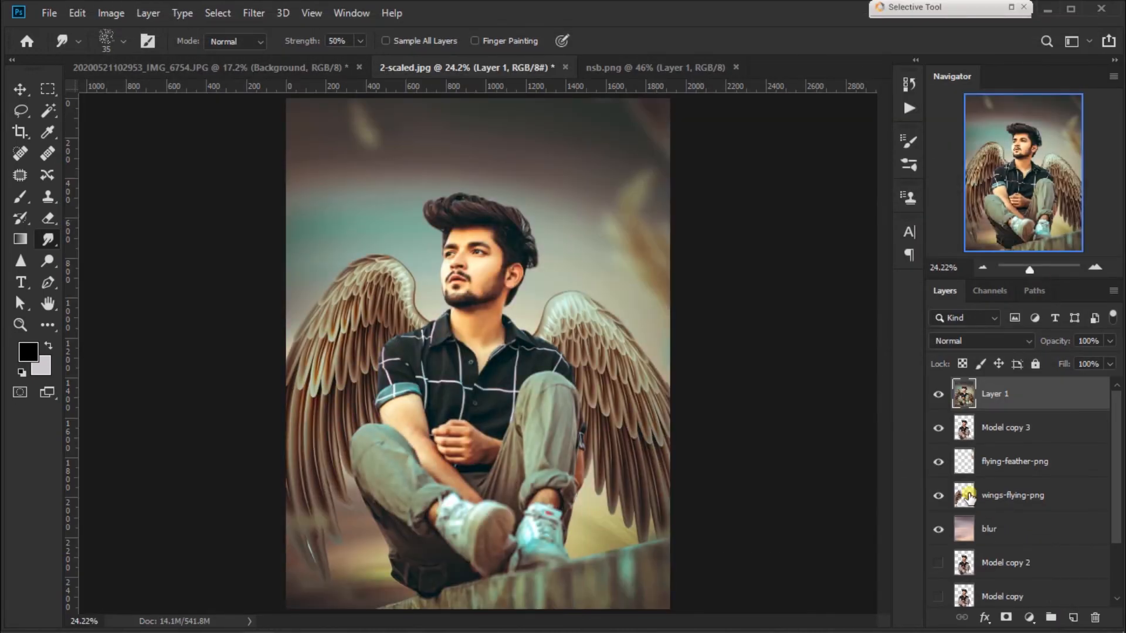
{"action": "left_click", "coordinate": [939, 394]}
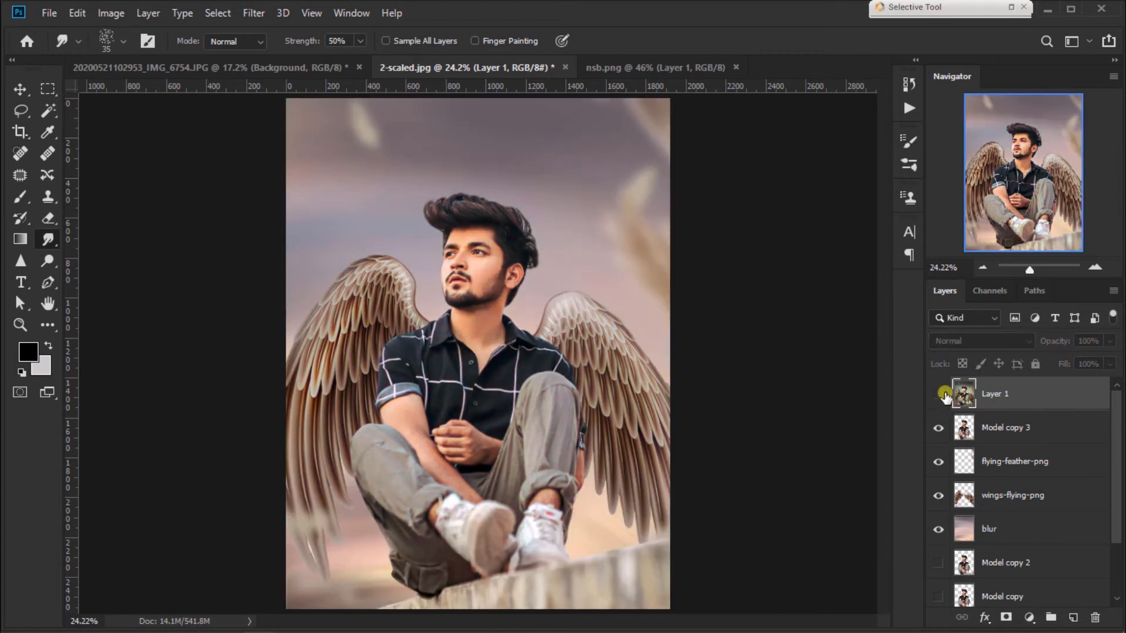
{"action": "left_click", "coordinate": [939, 394]}
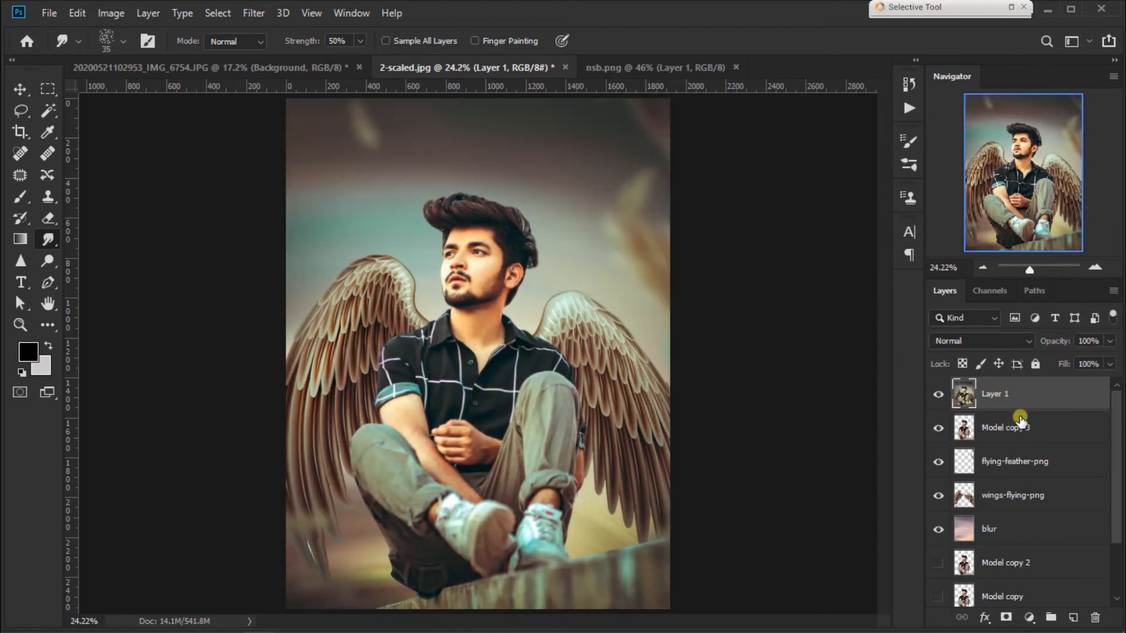
Step: Add a Color Lookup adjustment layer above Layer 1 with the Vintage Grade 3D LUT and set its opacity to 22%
{"action": "left_click", "coordinate": [1030, 617]}
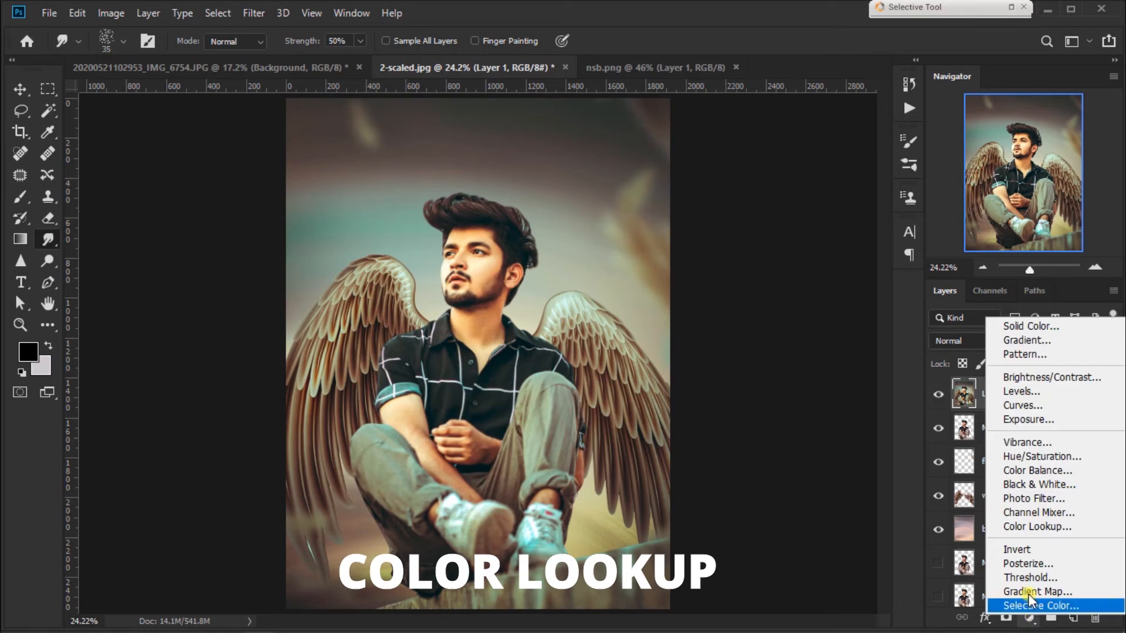
{"action": "left_click", "coordinate": [1077, 527]}
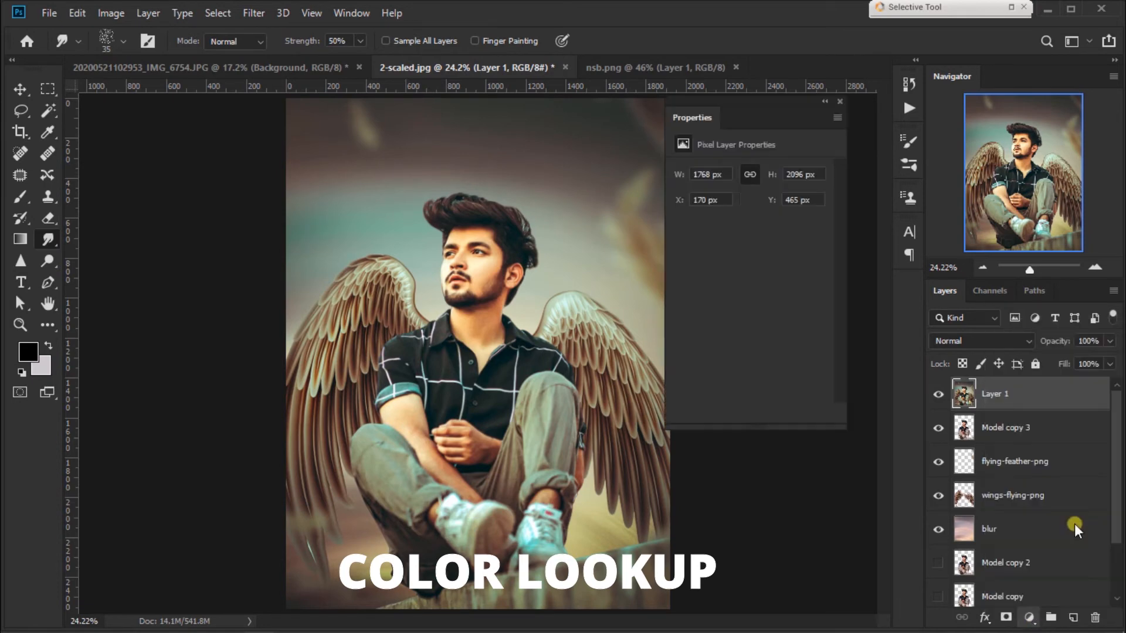
{"action": "left_click", "coordinate": [794, 174]}
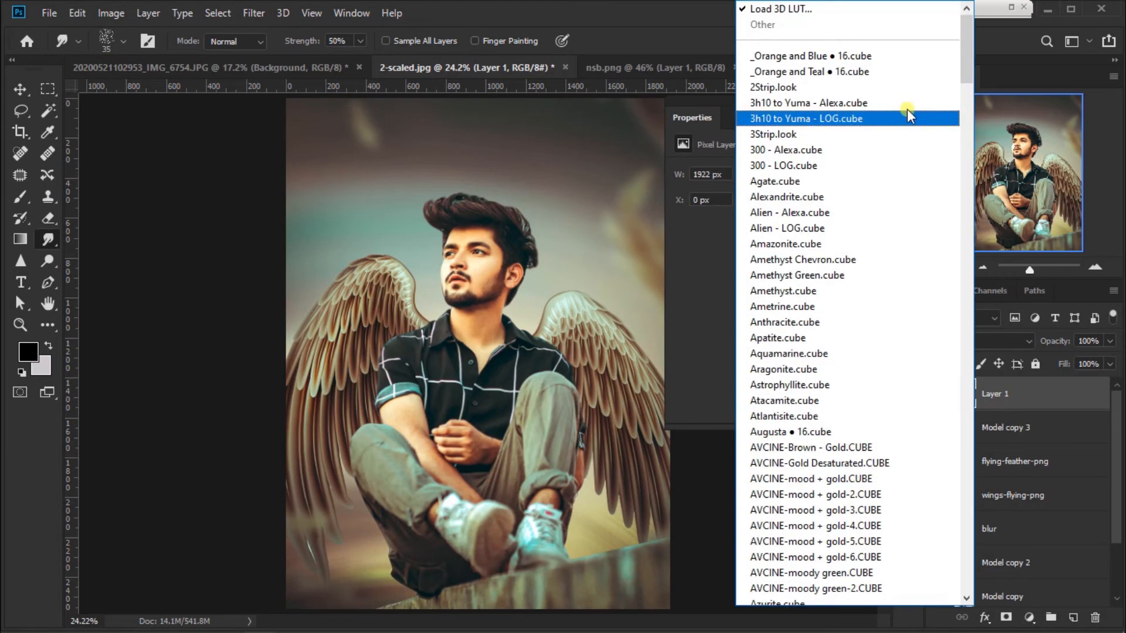
{"action": "scroll", "coordinate": [926, 478], "scroll_direction": "down", "scroll_amount": 20}
{"action": "scroll", "coordinate": [926, 478], "scroll_direction": "down", "scroll_amount": 5}
{"action": "left_click", "coordinate": [878, 554]}
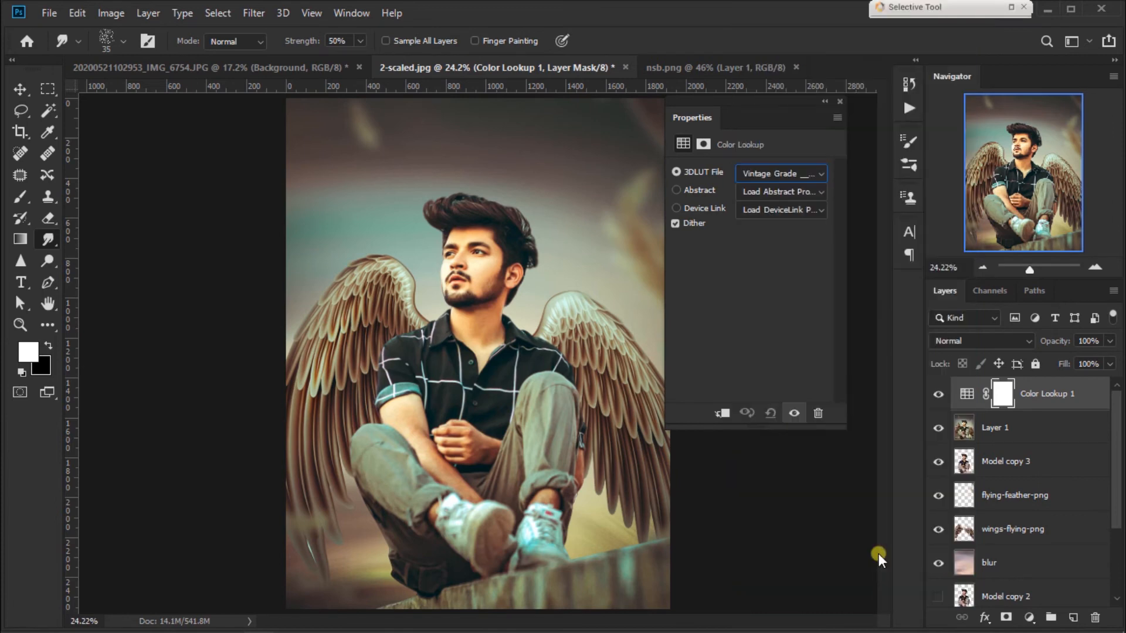
{"action": "left_click_drag", "start_coordinate": [1054, 341], "coordinate": [998, 346]}
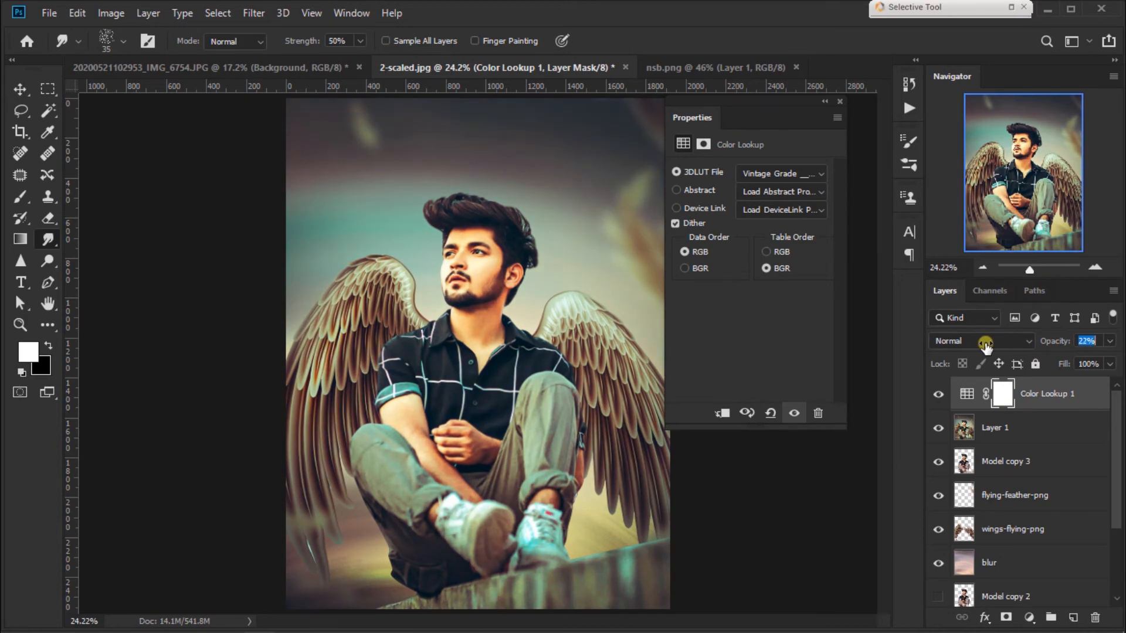
Step: Add a second Color Lookup adjustment layer with Labradorite.cube at 45% opacity and compare the image with and without it
{"action": "left_click", "coordinate": [1029, 618]}
{"action": "left_click", "coordinate": [943, 394]}
{"action": "left_click", "coordinate": [809, 172]}
{"action": "left_click_drag", "start_coordinate": [969, 56], "coordinate": [998, 306]}
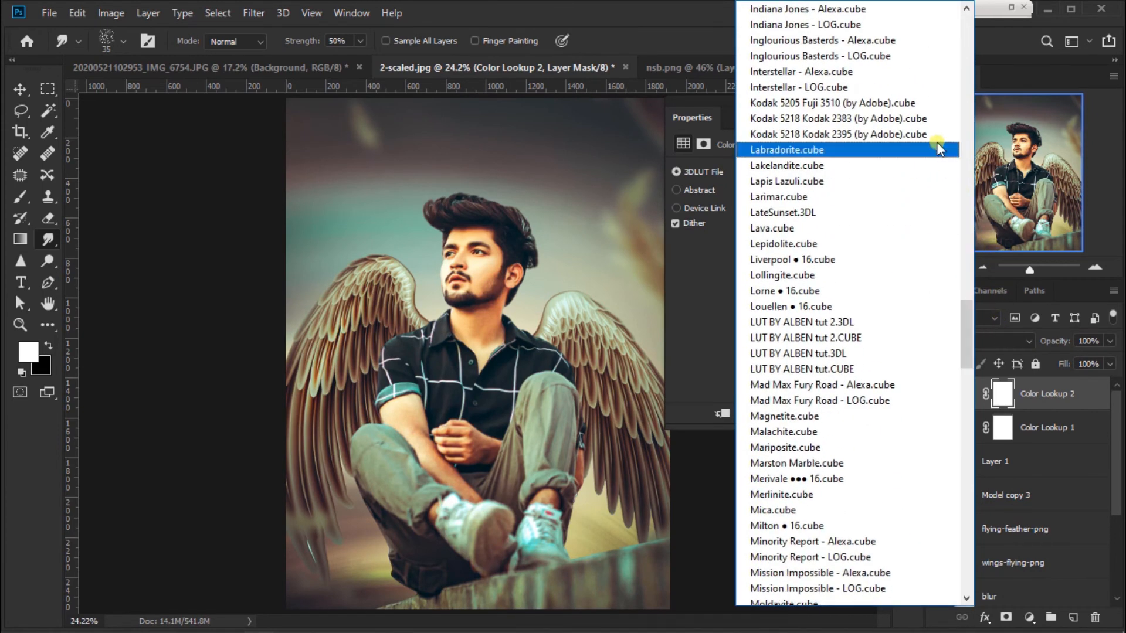
{"action": "left_click", "coordinate": [938, 143]}
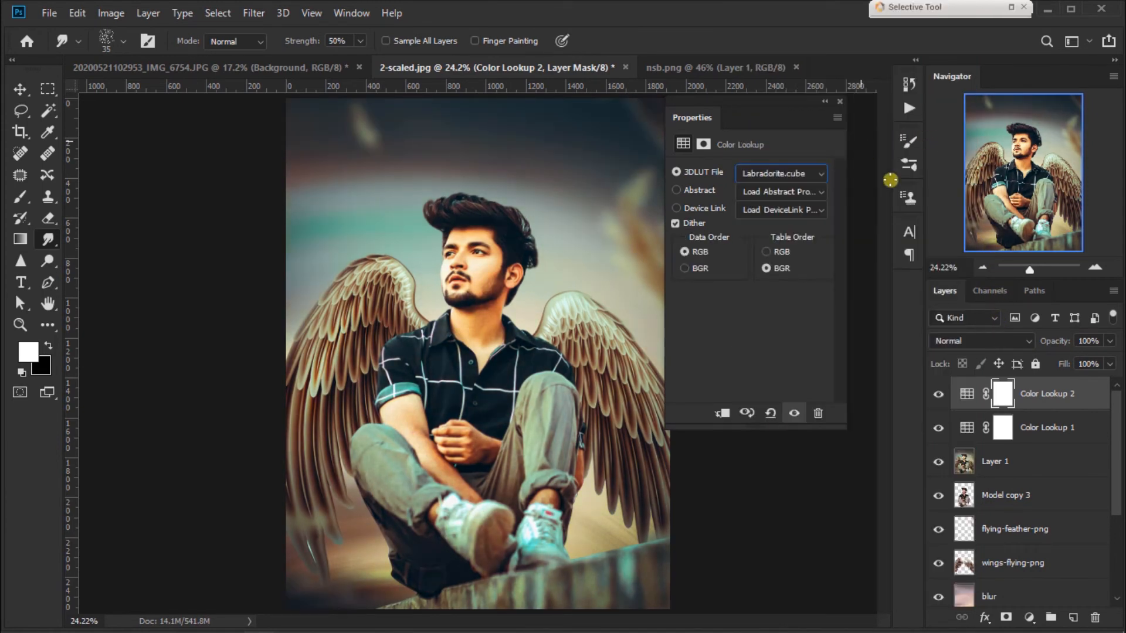
{"action": "left_click_drag", "start_coordinate": [1060, 342], "coordinate": [1052, 344]}
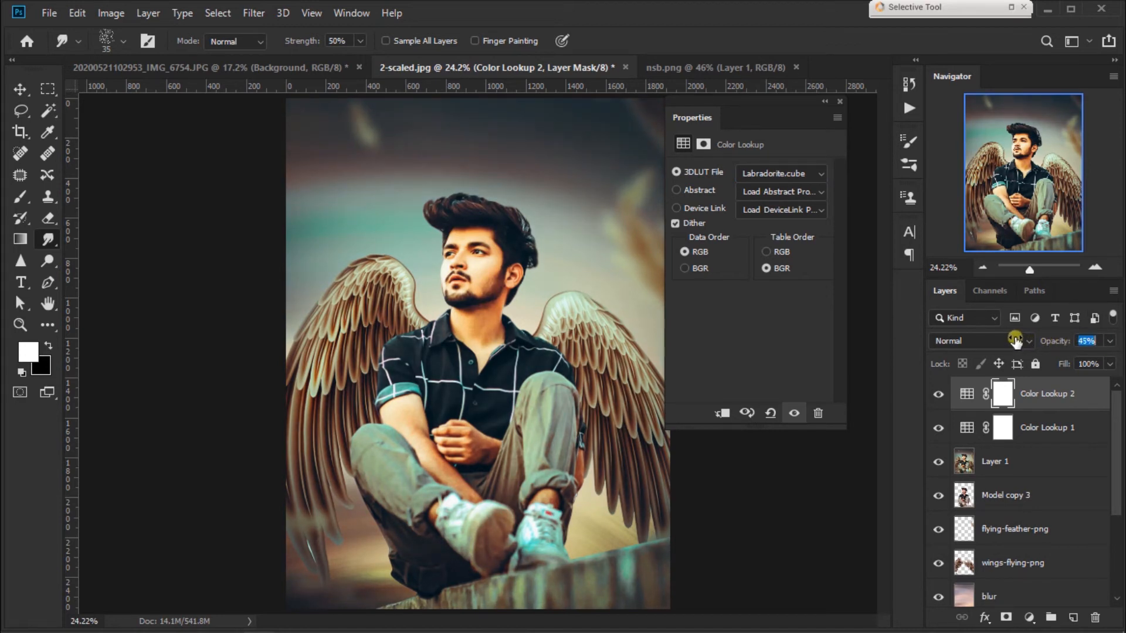
{"action": "left_click", "coordinate": [939, 394]}
{"action": "left_click", "coordinate": [939, 395]}
Step: Add a third Color Lookup adjustment layer with Kodak 5218 Kodak 2395 (by Adobe).cube and set its opacity to 41%
{"action": "left_click", "coordinate": [1029, 618]}
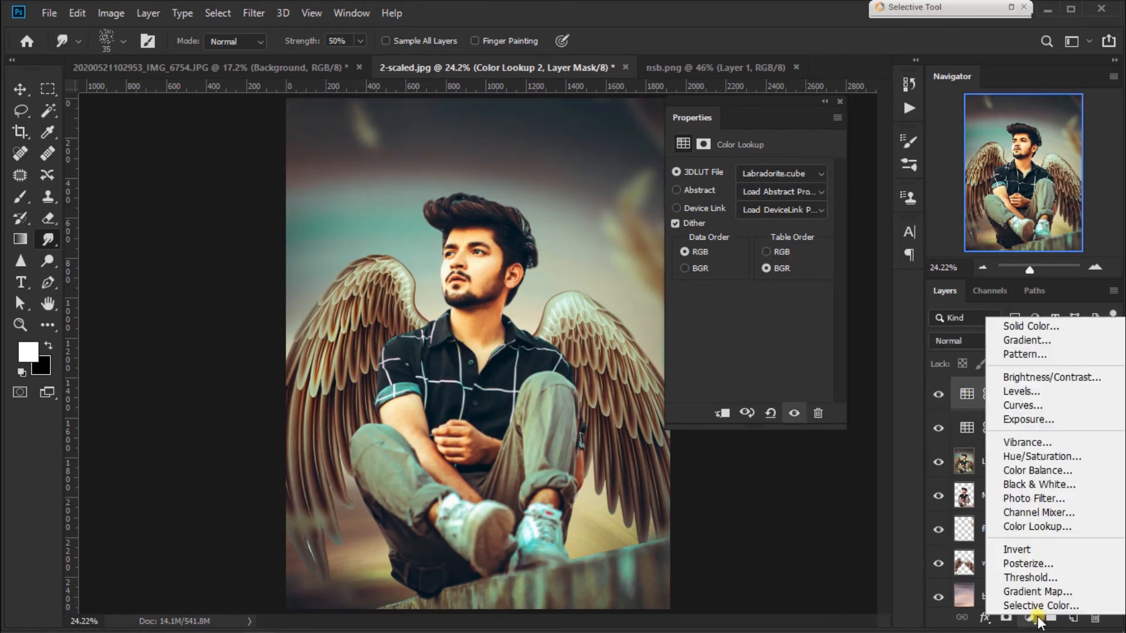
{"action": "left_click", "coordinate": [1023, 526]}
{"action": "left_click", "coordinate": [770, 175]}
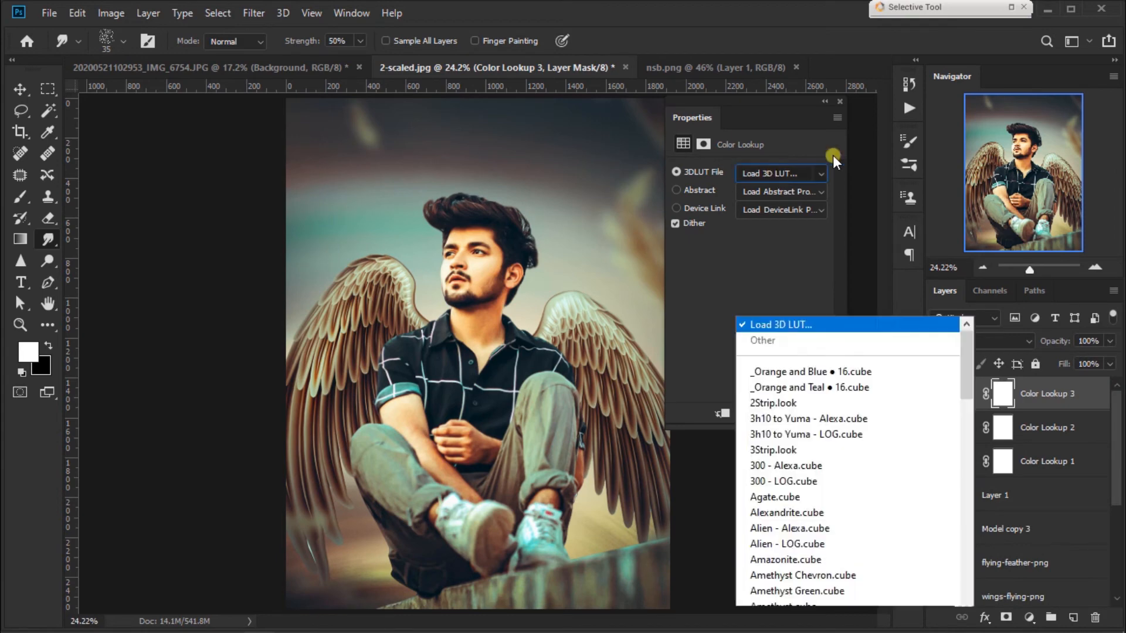
{"action": "left_click_drag", "start_coordinate": [962, 33], "coordinate": [972, 309]}
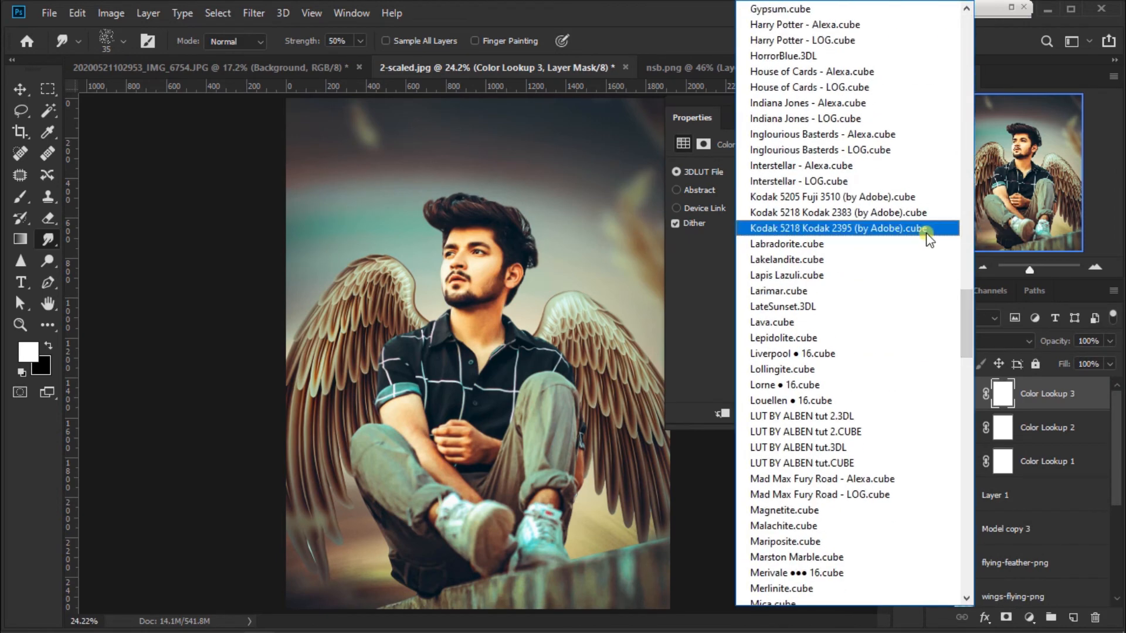
{"action": "left_click", "coordinate": [903, 223]}
{"action": "left_click", "coordinate": [839, 101]}
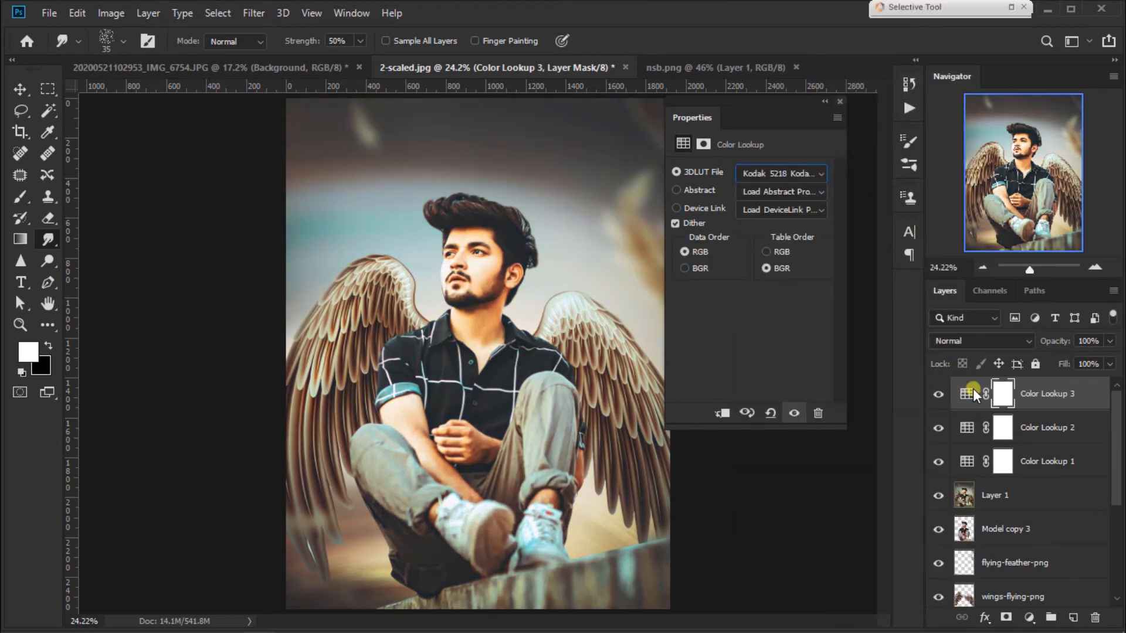
{"action": "left_click_drag", "start_coordinate": [1061, 344], "coordinate": [1010, 341]}
{"action": "left_click", "coordinate": [940, 425]}
{"action": "left_click", "coordinate": [940, 426]}
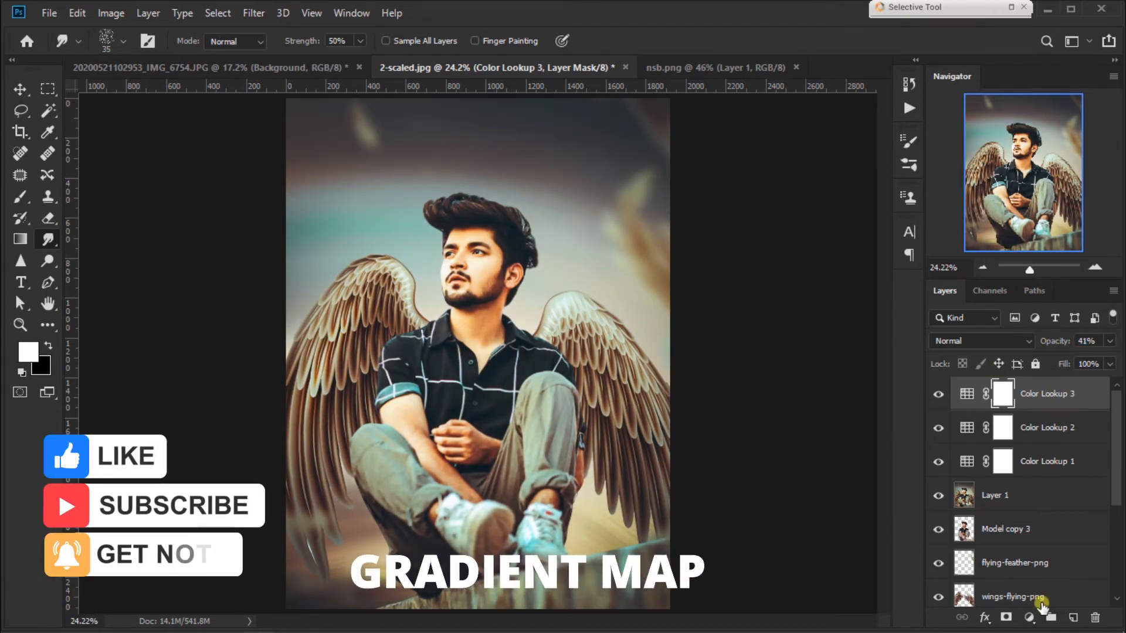
Step: Add a Gradient Map adjustment layer above Color Lookup 3 with the Violet, Orange preset and set its blend mode to Soft Light
{"action": "left_click", "coordinate": [1033, 618]}
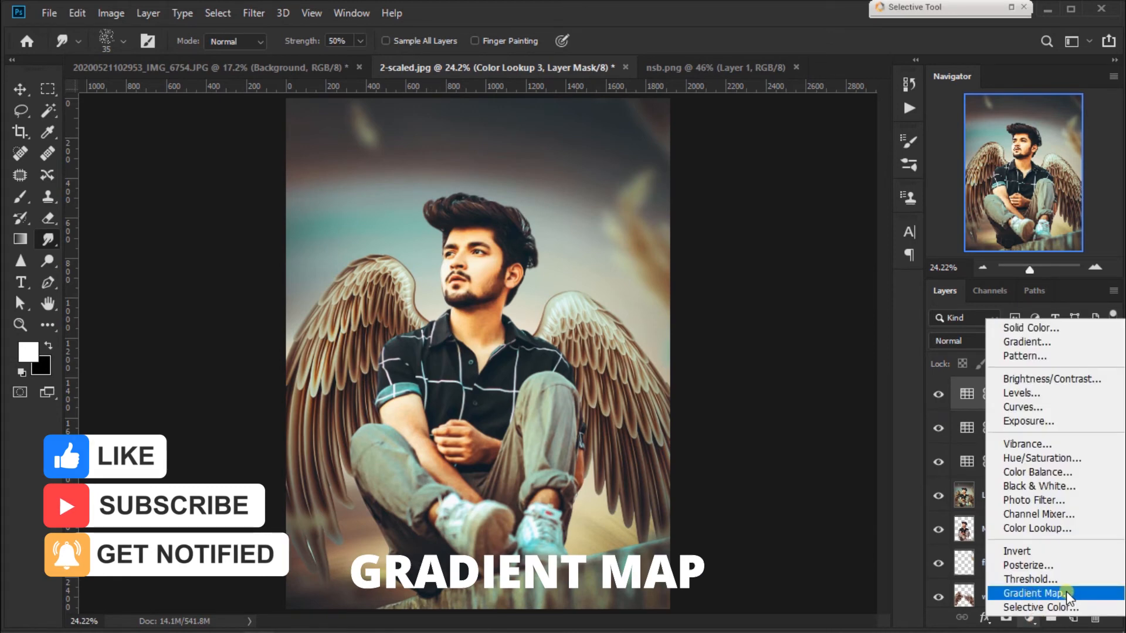
{"action": "left_click", "coordinate": [1032, 593]}
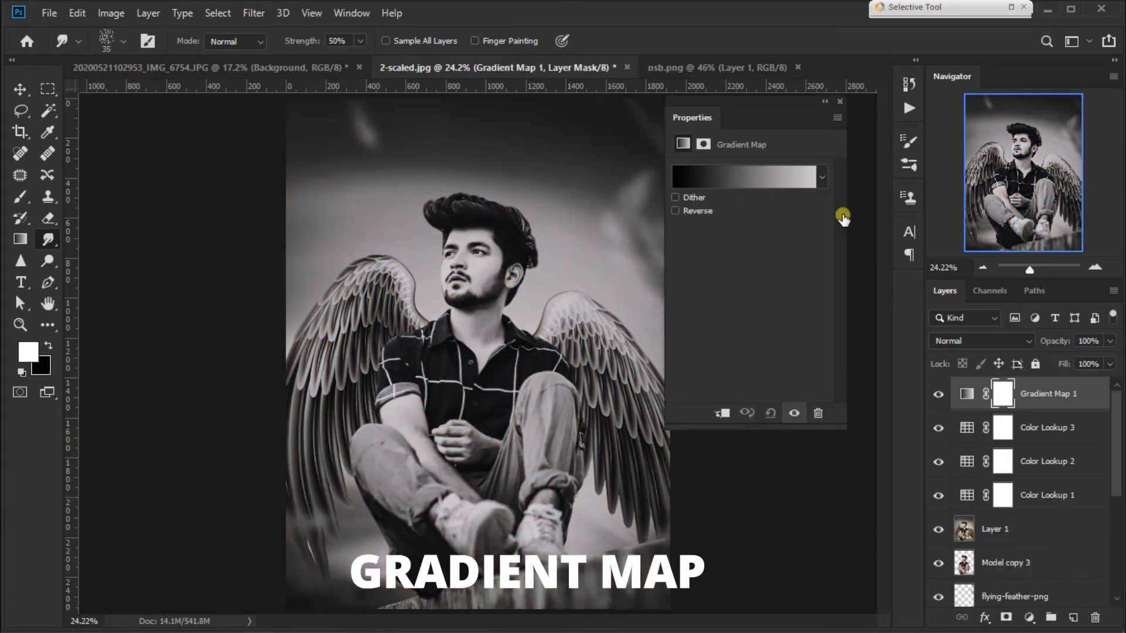
{"action": "left_click", "coordinate": [798, 176]}
{"action": "left_click", "coordinate": [785, 132]}
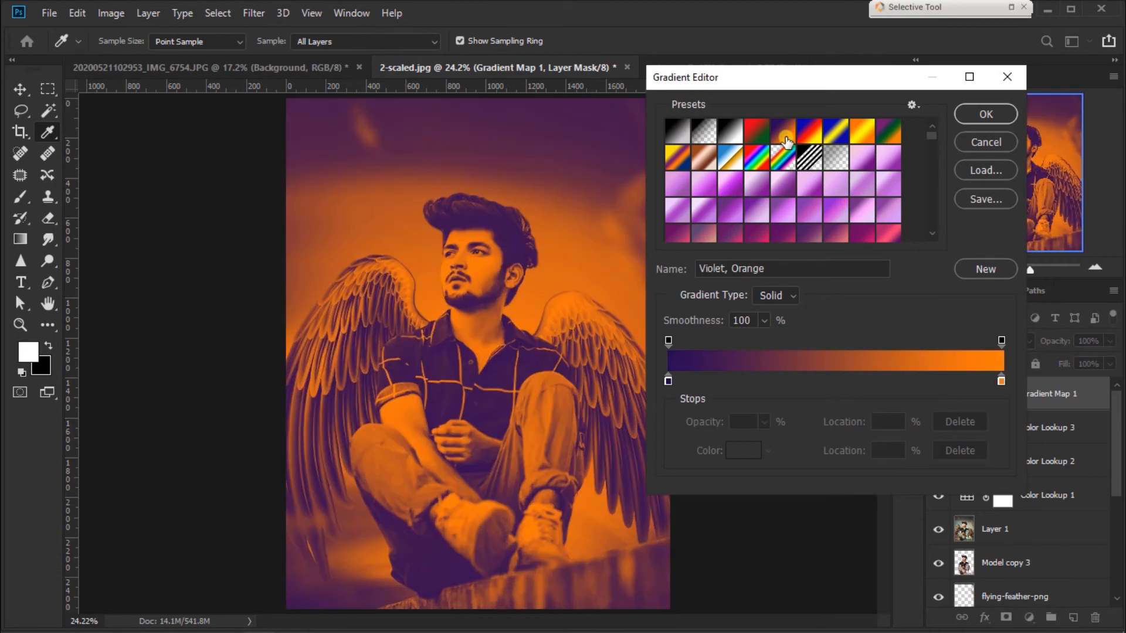
{"action": "left_click", "coordinate": [977, 114]}
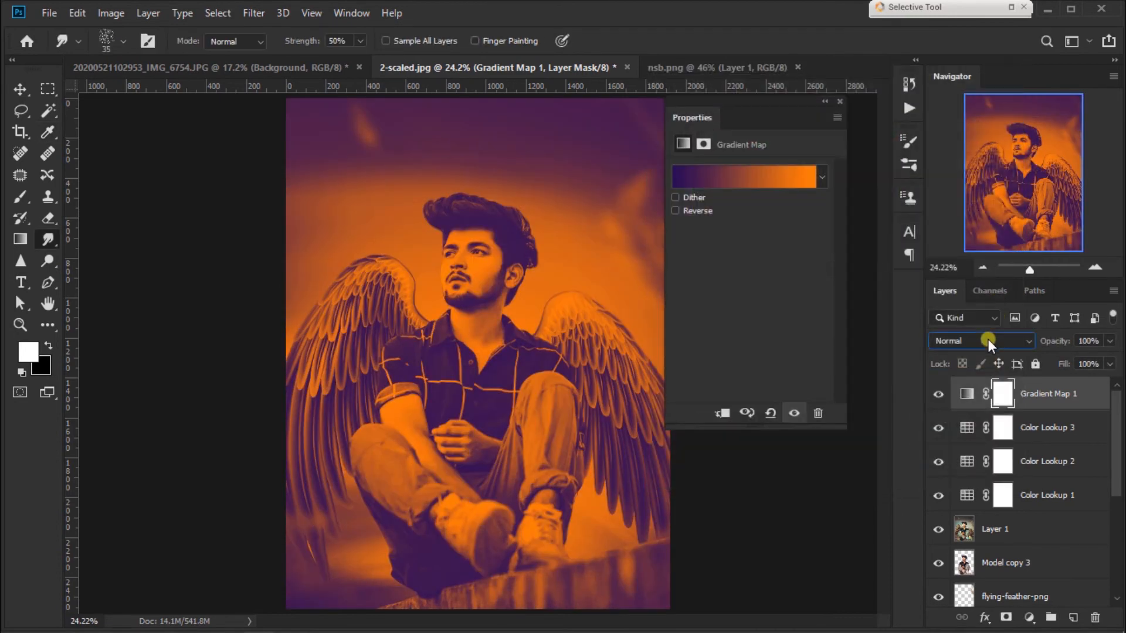
{"action": "left_click", "coordinate": [988, 339]}
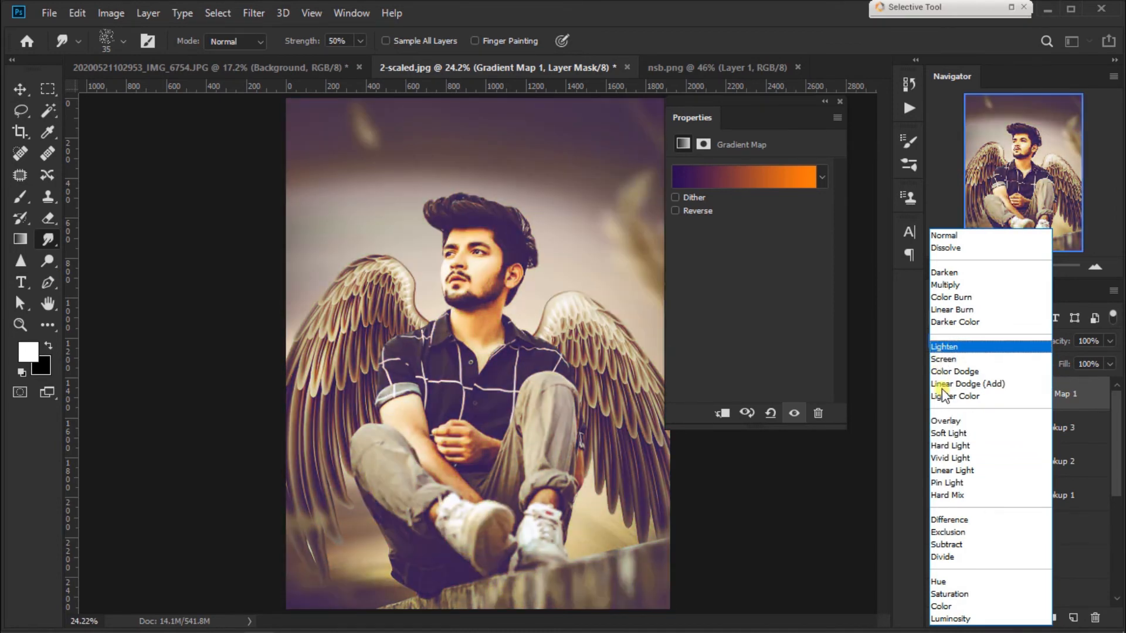
{"action": "left_click", "coordinate": [946, 433]}
Step: Try several gradient presets, including Violet, Green, Orange and Chrome, on the Gradient Map and apply the Red, Green preset
{"action": "left_click", "coordinate": [770, 176]}
{"action": "left_click", "coordinate": [835, 130]}
{"action": "left_click", "coordinate": [862, 130]}
{"action": "left_click", "coordinate": [884, 135]}
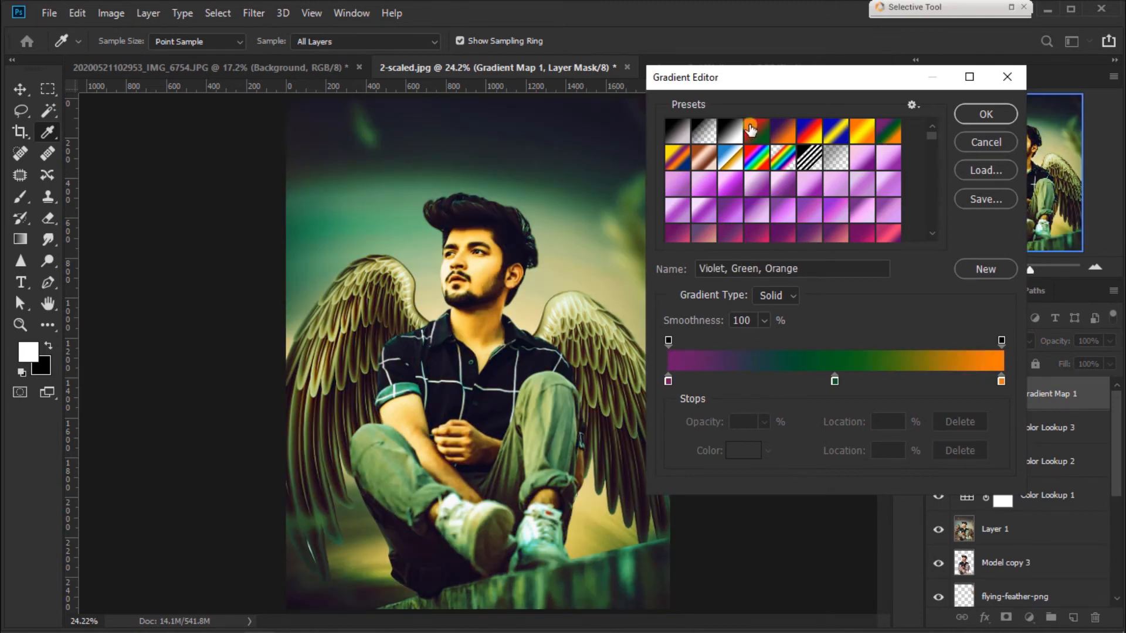
{"action": "left_click", "coordinate": [753, 129]}
{"action": "left_click", "coordinate": [679, 158]}
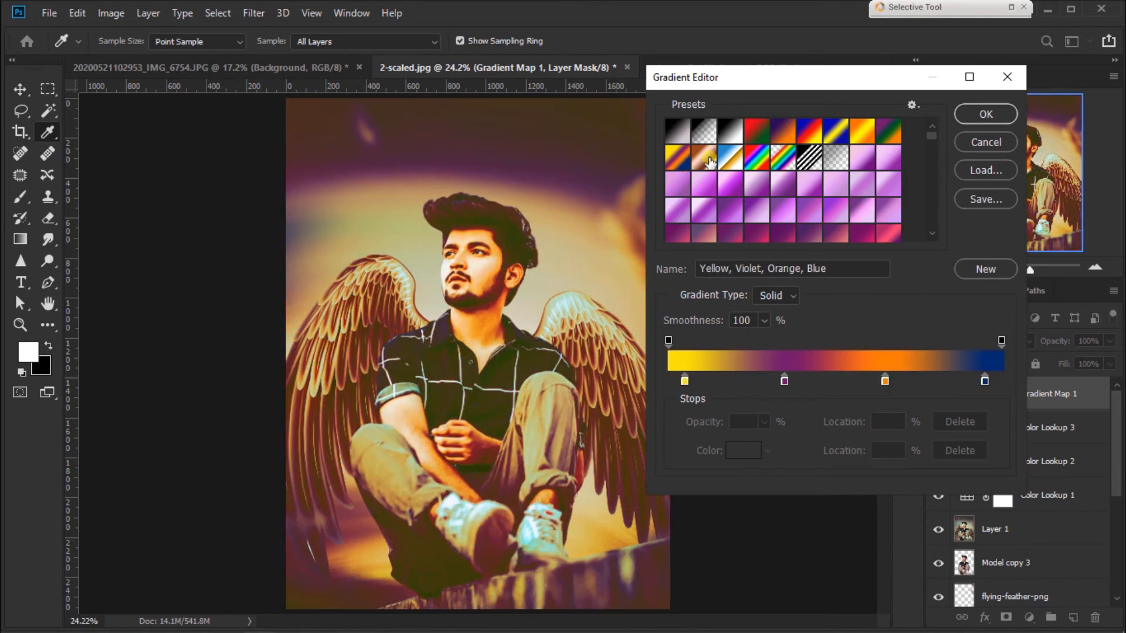
{"action": "left_click", "coordinate": [703, 158]}
{"action": "left_click", "coordinate": [733, 153]}
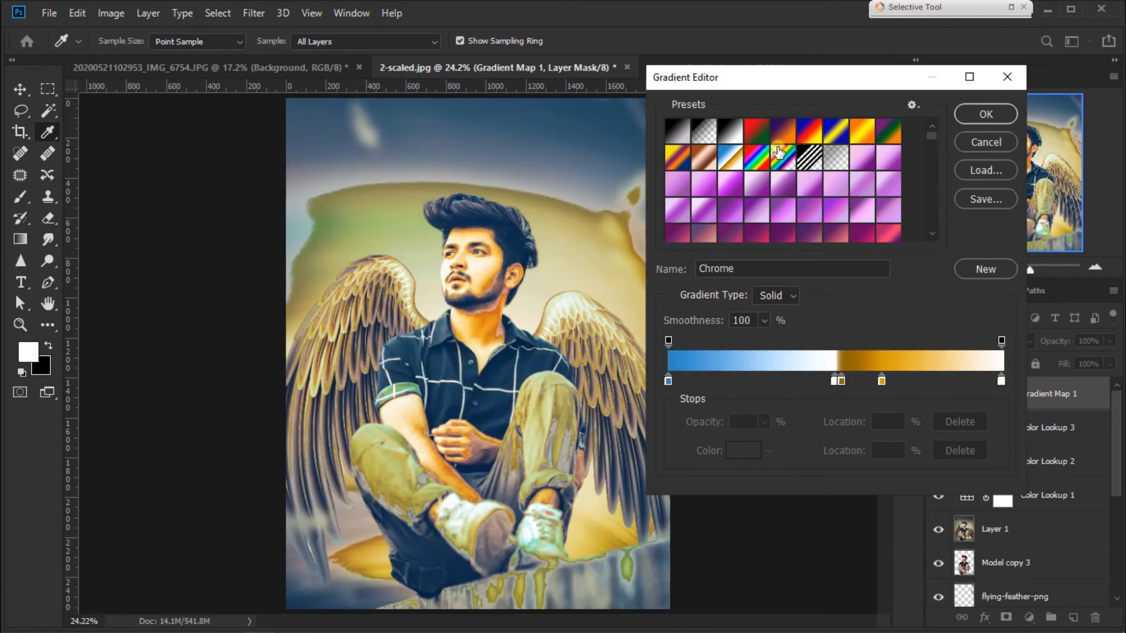
{"action": "left_click", "coordinate": [764, 129]}
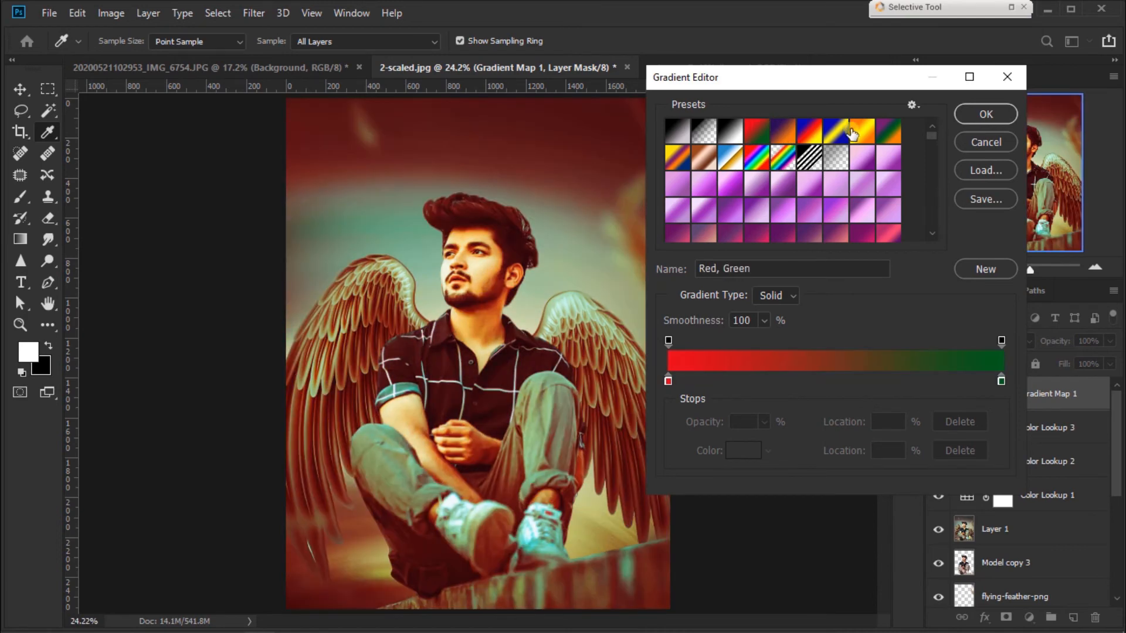
{"action": "left_click", "coordinate": [886, 134]}
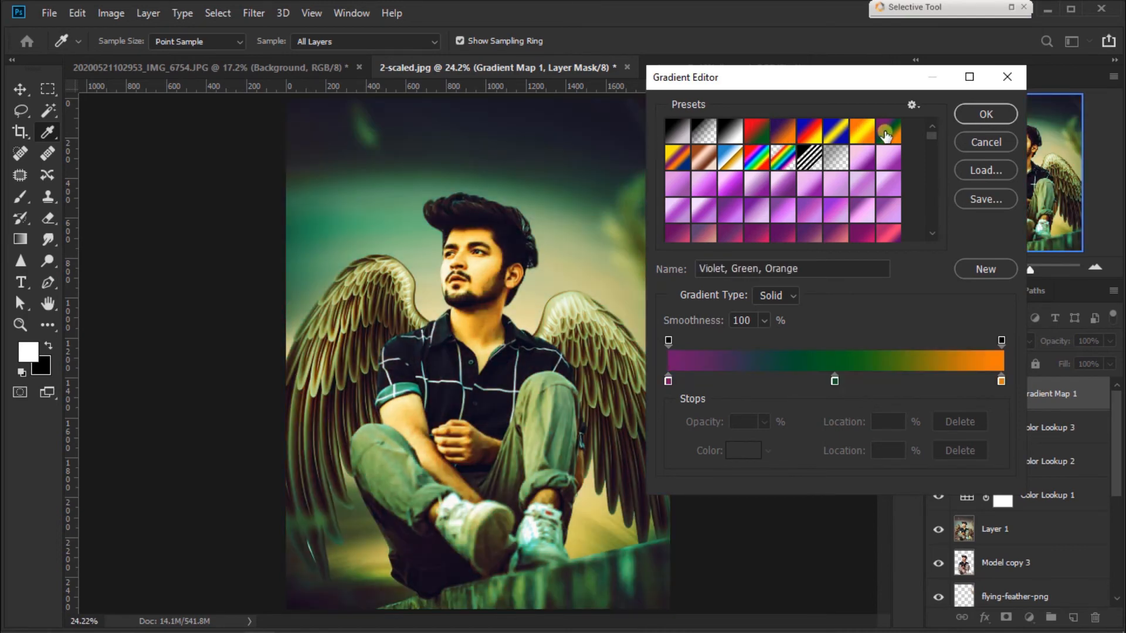
{"action": "left_click", "coordinate": [757, 130]}
{"action": "left_click", "coordinate": [981, 118]}
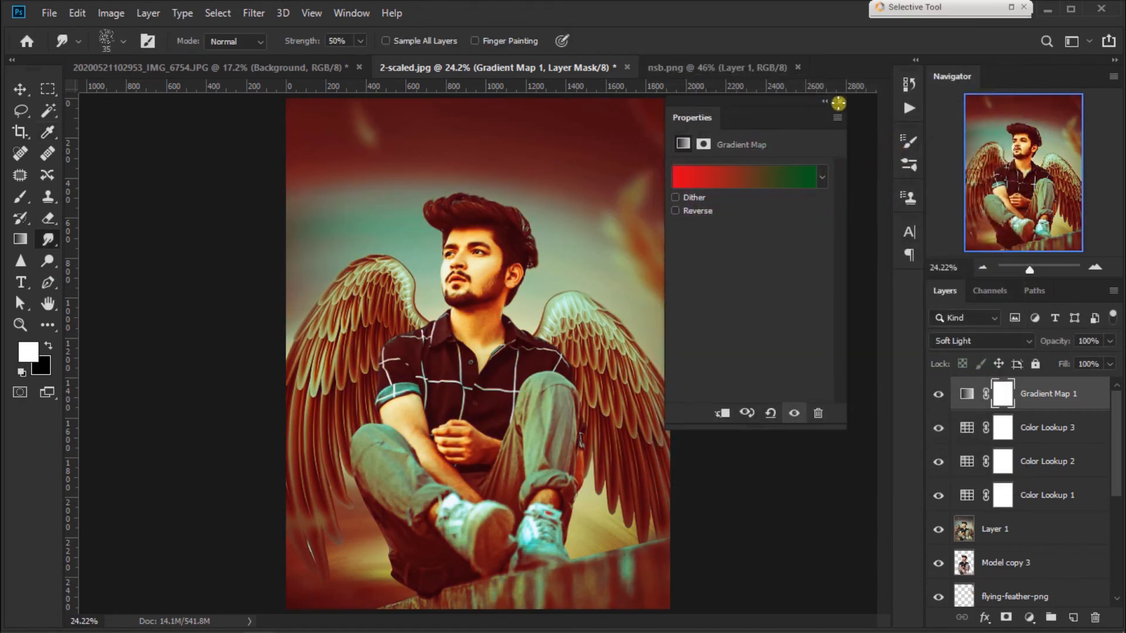
{"action": "left_click", "coordinate": [839, 103]}
Step: Set the Gradient Map layer's opacity to 15% with the Soft Light blend mode
{"action": "left_click_drag", "start_coordinate": [1047, 340], "coordinate": [998, 335]}
{"action": "left_click", "coordinate": [993, 335]}
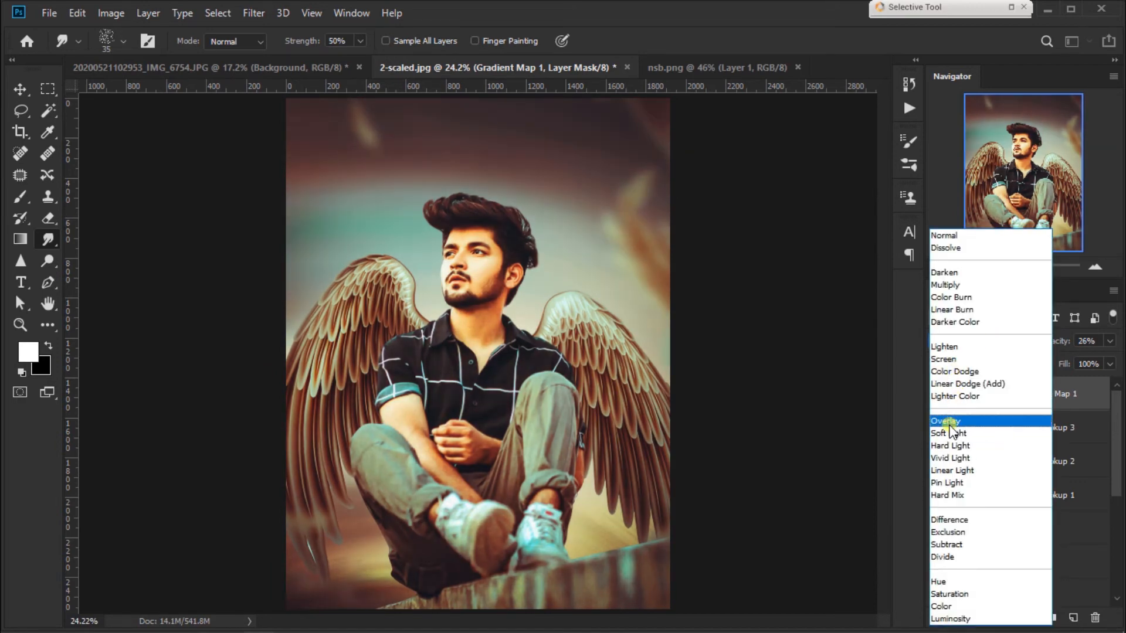
{"action": "left_click", "coordinate": [950, 433]}
{"action": "left_click_drag", "start_coordinate": [1087, 341], "coordinate": [1043, 341]}
{"action": "type", "text": "15"}
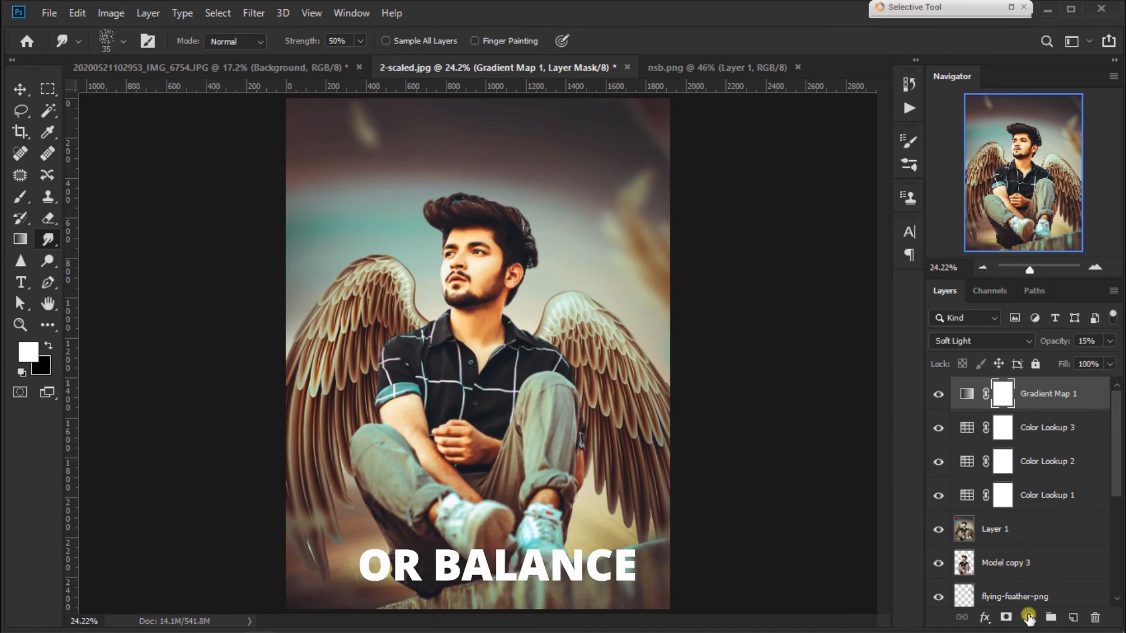
Step: Add a Color Balance adjustment layer and set its Highlights to -5 for Cyan–Red and +2 for Magenta–Green
{"action": "left_click", "coordinate": [1028, 618]}
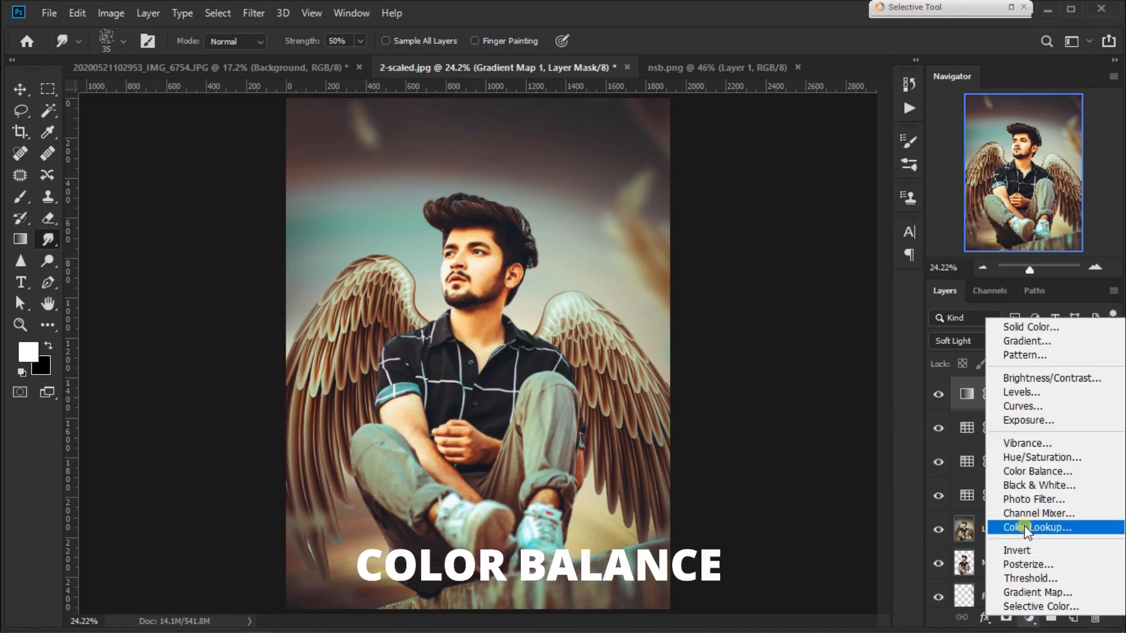
{"action": "left_click", "coordinate": [1024, 471]}
{"action": "left_click_drag", "start_coordinate": [724, 211], "coordinate": [730, 237]}
{"action": "left_click", "coordinate": [727, 171]}
{"action": "left_click", "coordinate": [724, 210]}
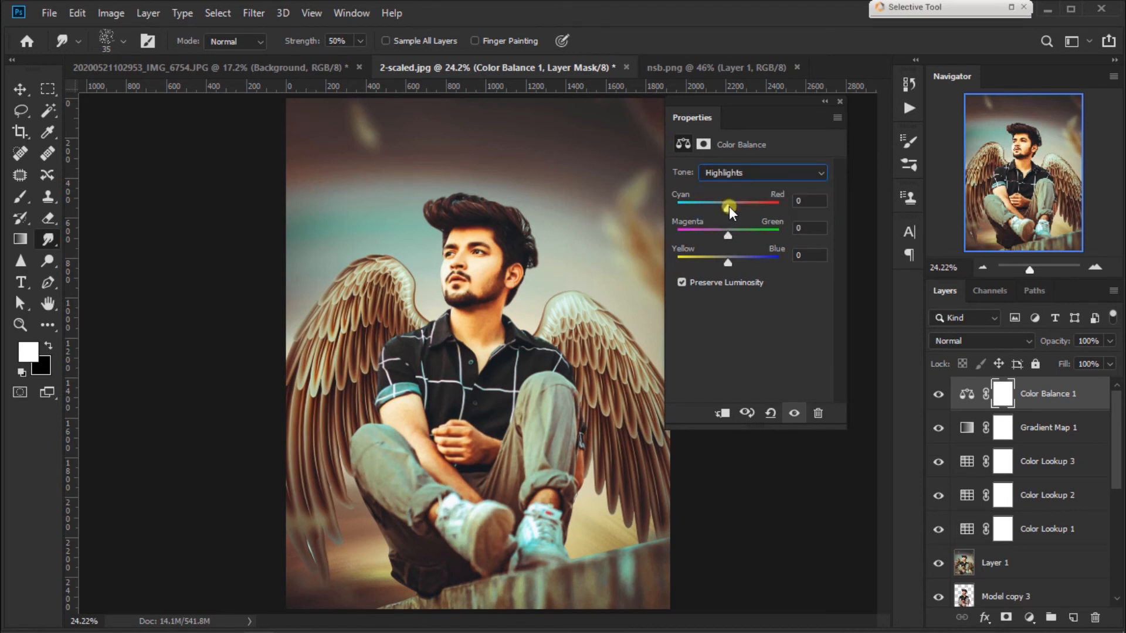
{"action": "left_click_drag", "start_coordinate": [728, 210], "coordinate": [722, 210]}
{"action": "type", "text": "-5"}
{"action": "left_click_drag", "start_coordinate": [737, 233], "coordinate": [730, 233]}
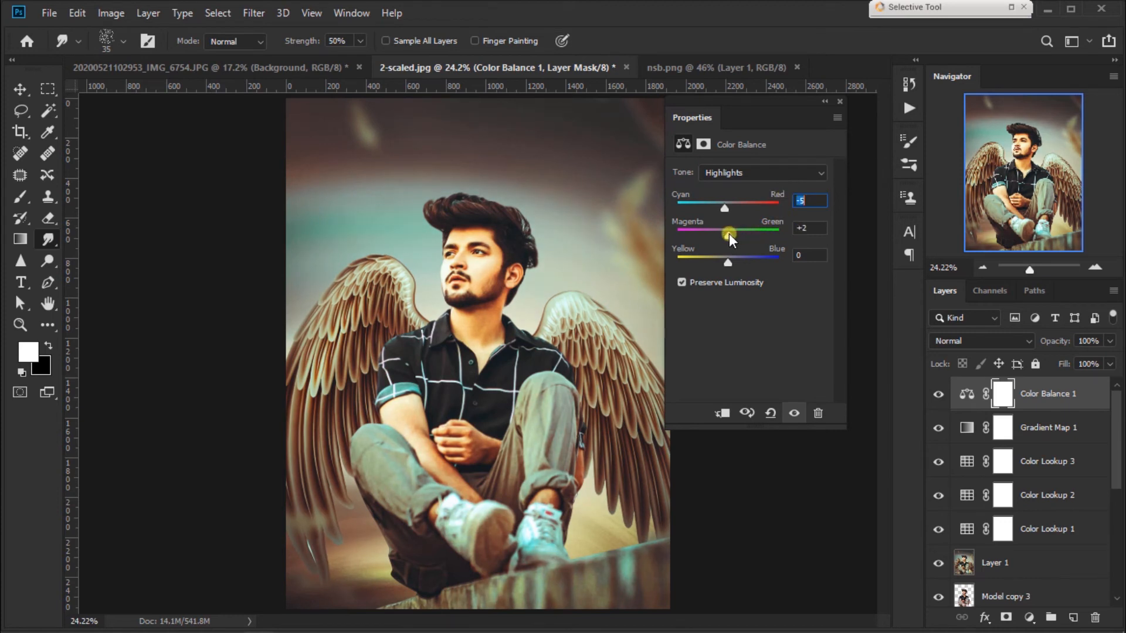
{"action": "left_click", "coordinate": [840, 102]}
Step: Set the Color Balance layer's opacity to 46%
{"action": "left_click_drag", "start_coordinate": [1055, 341], "coordinate": [999, 340]}
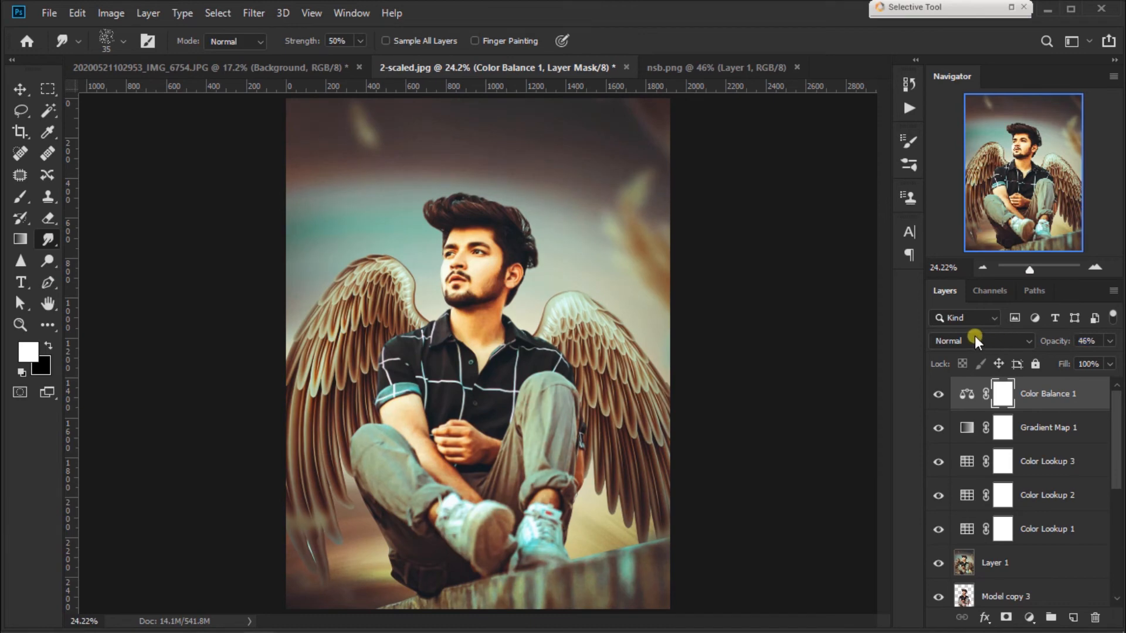
{"action": "key", "text": "ctrl+minus"}
{"action": "key", "text": "ctrl+minus"}
{"action": "key", "text": "ctrl+0"}
Step: Place the black image with white specks as the top layer and set its blend mode to Screen
{"action": "left_click", "coordinate": [50, 13]}
{"action": "left_click", "coordinate": [93, 325]}
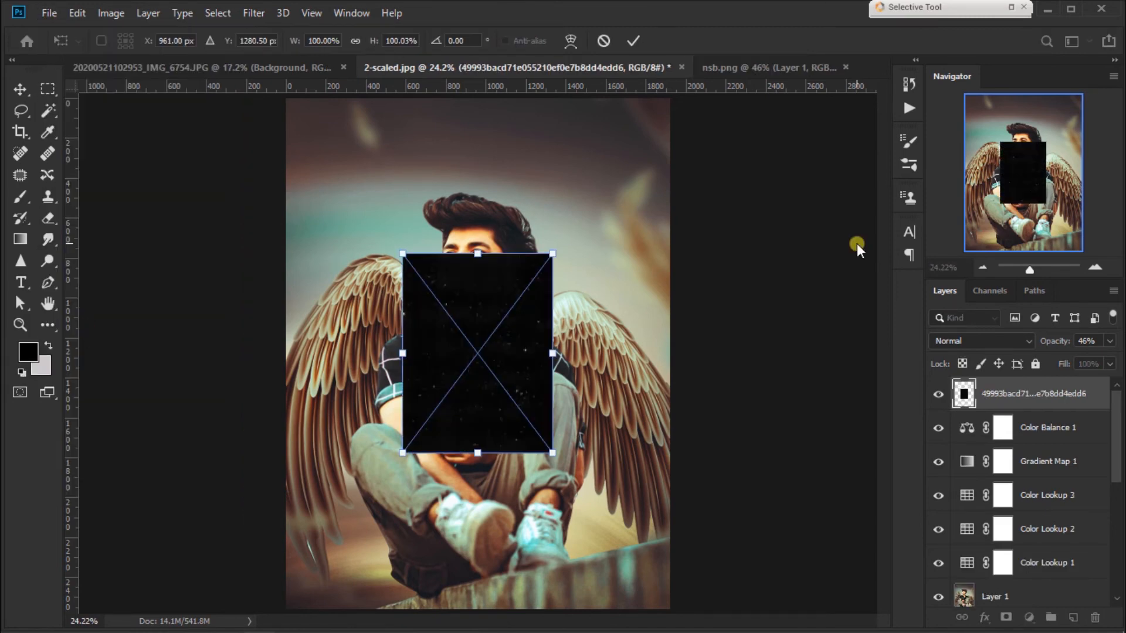
{"action": "left_click", "coordinate": [950, 342]}
{"action": "left_click", "coordinate": [948, 359]}
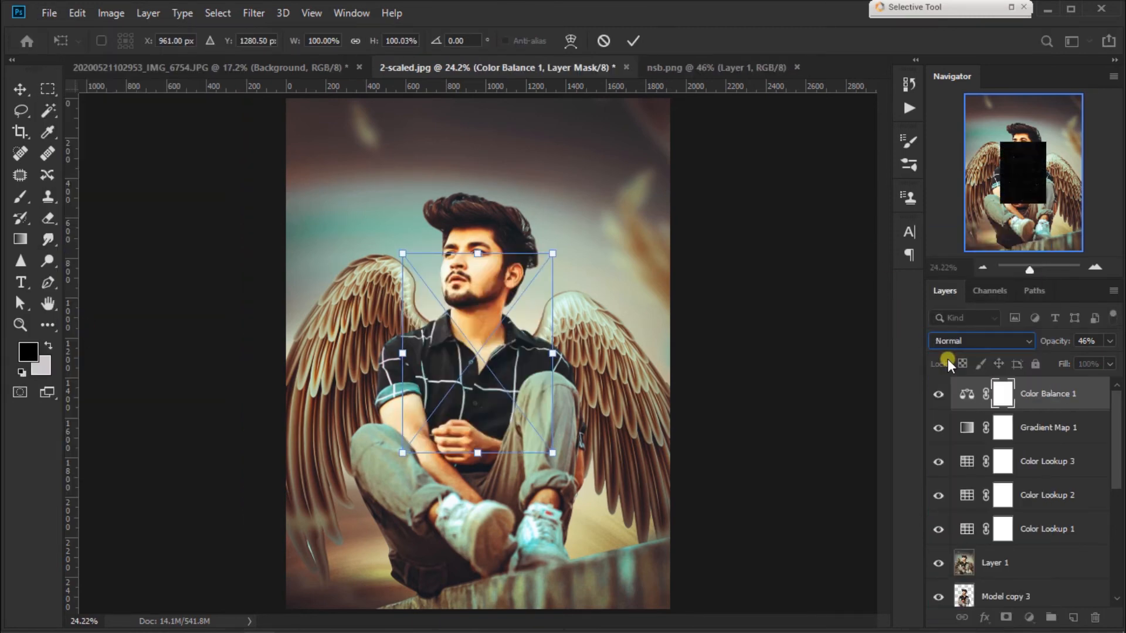
Step: Scale the speck overlay up so it covers the whole canvas and apply the transform
{"action": "key", "text": "ctrl+minus"}
{"action": "left_click_drag", "start_coordinate": [476, 285], "coordinate": [457, 178]}
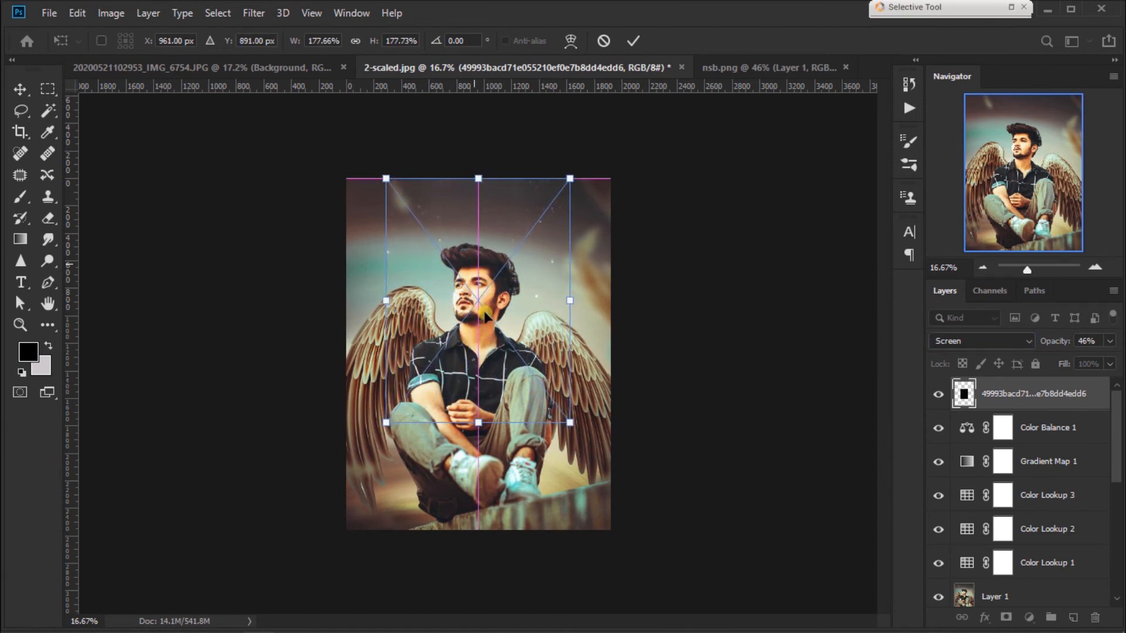
{"action": "left_click_drag", "start_coordinate": [479, 423], "coordinate": [481, 534]}
{"action": "key", "text": "Return"}
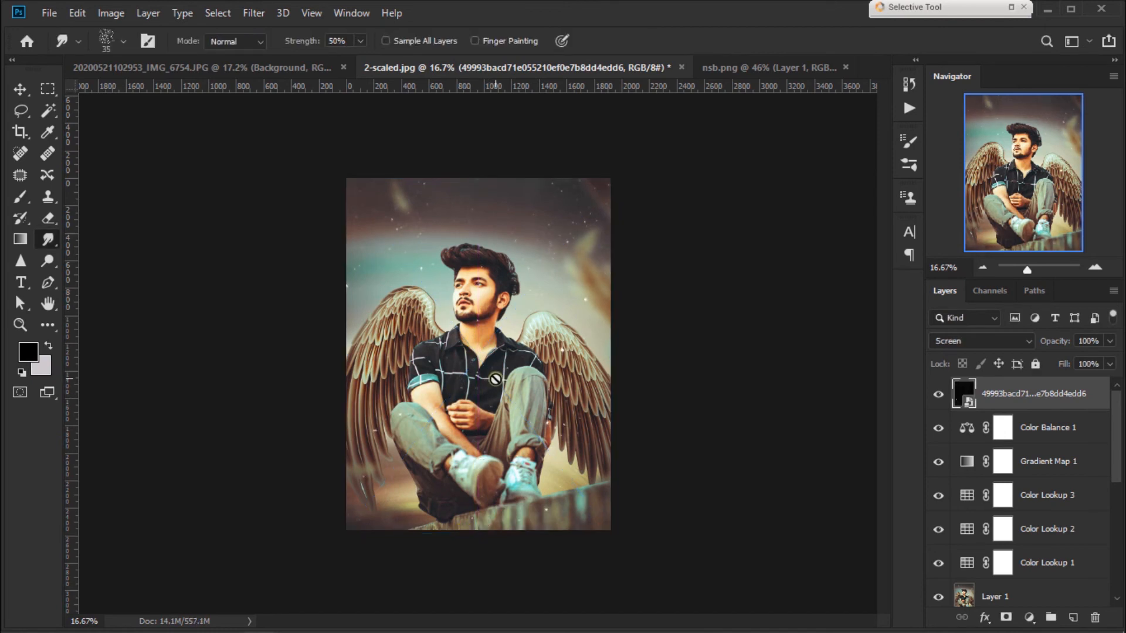
Step: Rasterize the speck overlay and erase the specks over the man with the Eraser, enlarging the brush up to 400 px
{"action": "scroll", "coordinate": [495, 380], "scroll_direction": "up", "scroll_amount": 2}
{"action": "key", "text": "e"}
{"action": "left_click", "coordinate": [497, 384]}
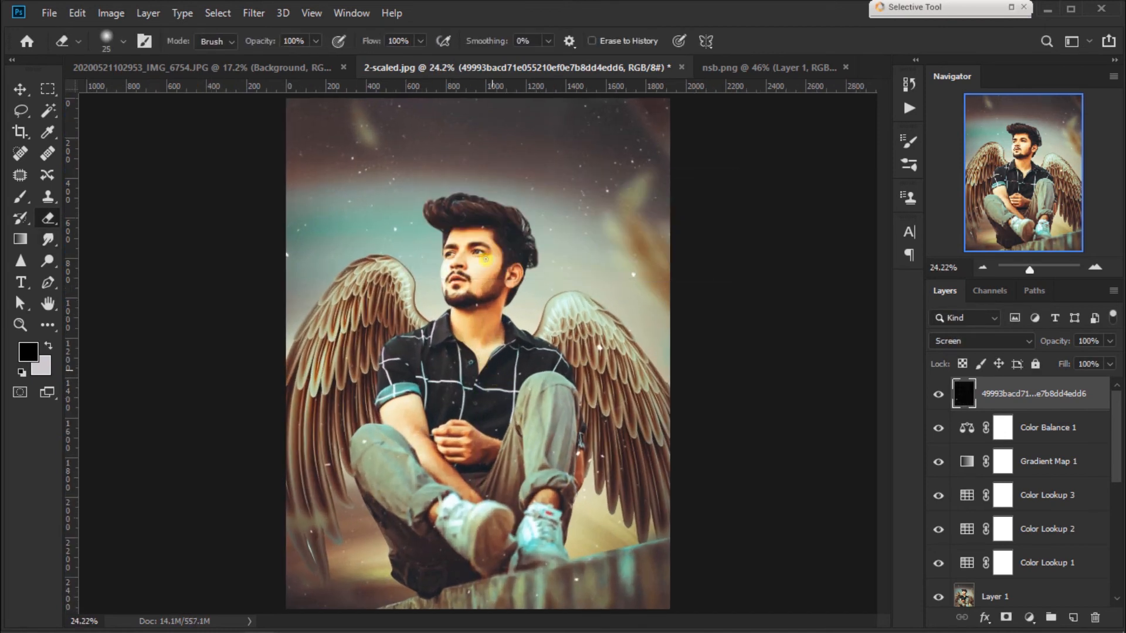
{"action": "key", "text": "bracketright"}
{"action": "key", "text": "bracketright"}
{"action": "mouse_move", "coordinate": [439, 211]}
{"action": "left_mouse_down"}
{"action": "mouse_move", "coordinate": [526, 233]}
{"action": "mouse_move", "coordinate": [506, 237]}
{"action": "left_mouse_up"}
{"action": "key", "text": "bracketright"}
{"action": "key", "text": "bracketright"}
{"action": "mouse_move", "coordinate": [470, 358]}
{"action": "left_mouse_down"}
{"action": "mouse_move", "coordinate": [434, 414]}
{"action": "mouse_move", "coordinate": [422, 398]}
{"action": "mouse_move", "coordinate": [435, 354]}
{"action": "mouse_move", "coordinate": [481, 407]}
{"action": "mouse_move", "coordinate": [456, 486]}
{"action": "mouse_move", "coordinate": [396, 482]}
{"action": "mouse_move", "coordinate": [420, 568]}
{"action": "mouse_move", "coordinate": [488, 561]}
{"action": "mouse_move", "coordinate": [545, 527]}
{"action": "mouse_move", "coordinate": [529, 542]}
{"action": "mouse_move", "coordinate": [559, 465]}
{"action": "mouse_move", "coordinate": [465, 453]}
{"action": "mouse_move", "coordinate": [537, 390]}
{"action": "mouse_move", "coordinate": [508, 358]}
{"action": "mouse_move", "coordinate": [535, 359]}
{"action": "mouse_move", "coordinate": [481, 319]}
{"action": "mouse_move", "coordinate": [490, 245]}
{"action": "mouse_move", "coordinate": [516, 244]}
{"action": "left_mouse_up"}
{"action": "key", "text": "bracketright"}
Step: Compare the image with and without the speck overlay and set the layer's opacity to 76%
{"action": "left_click", "coordinate": [958, 401]}
{"action": "left_click", "coordinate": [936, 398]}
{"action": "left_click", "coordinate": [937, 398]}
{"action": "left_click_drag", "start_coordinate": [1039, 343], "coordinate": [1019, 345]}
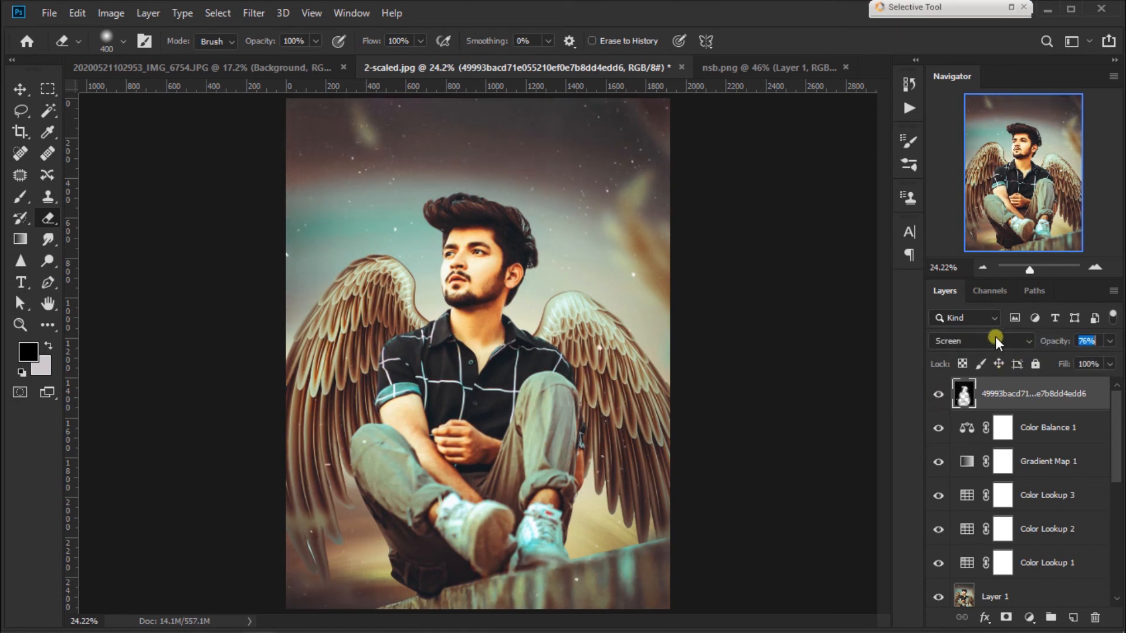
Step: Place the S.R (27) orange glow image as the top layer and set its blend mode to Screen
{"action": "left_click", "coordinate": [50, 13]}
{"action": "left_click", "coordinate": [72, 323]}
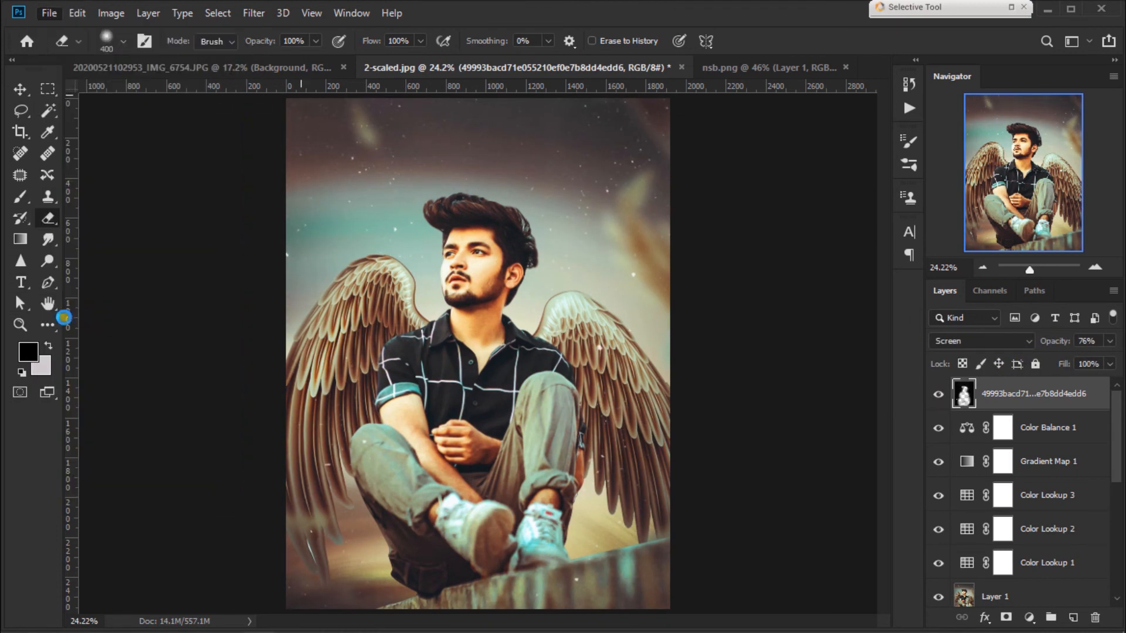
{"action": "left_click", "coordinate": [980, 341]}
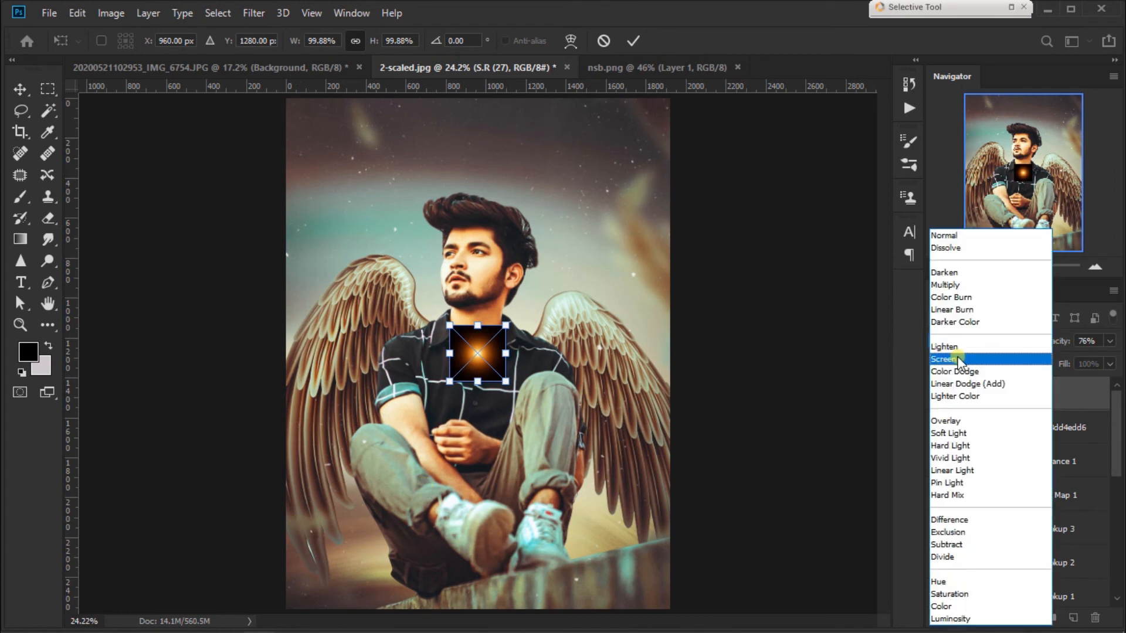
{"action": "left_click", "coordinate": [959, 355]}
{"action": "key", "text": "ctrl+minus"}
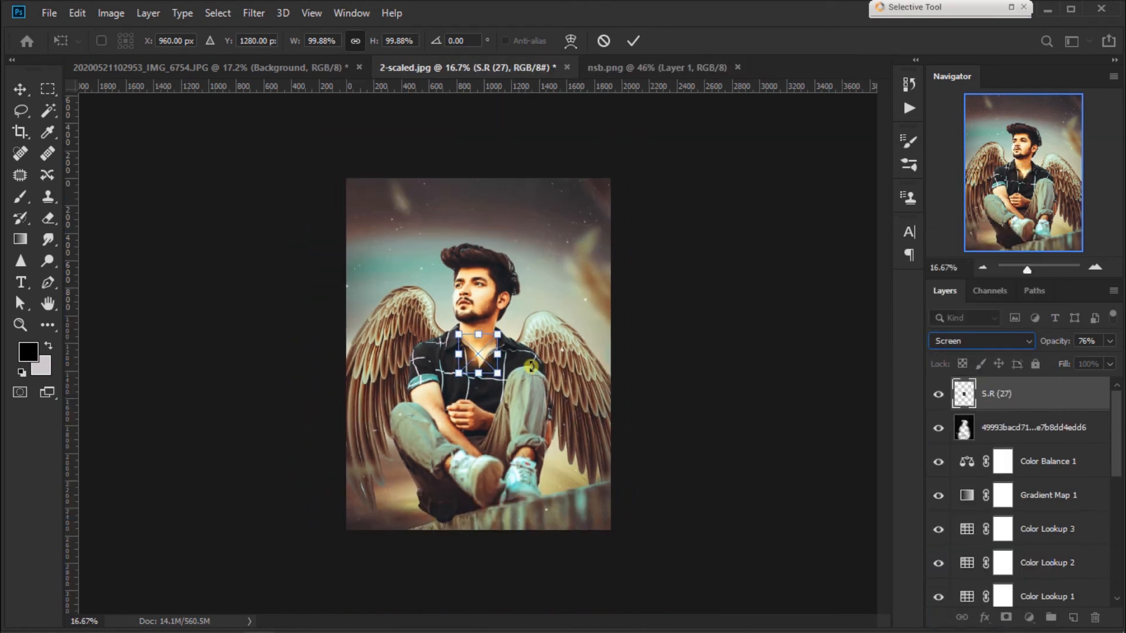
Step: Scale the orange glow to about 2351% and position it so the light comes from the photo's upper-right corner
{"action": "left_click_drag", "start_coordinate": [499, 336], "coordinate": [874, 3]}
{"action": "left_click_drag", "start_coordinate": [456, 375], "coordinate": [413, 419]}
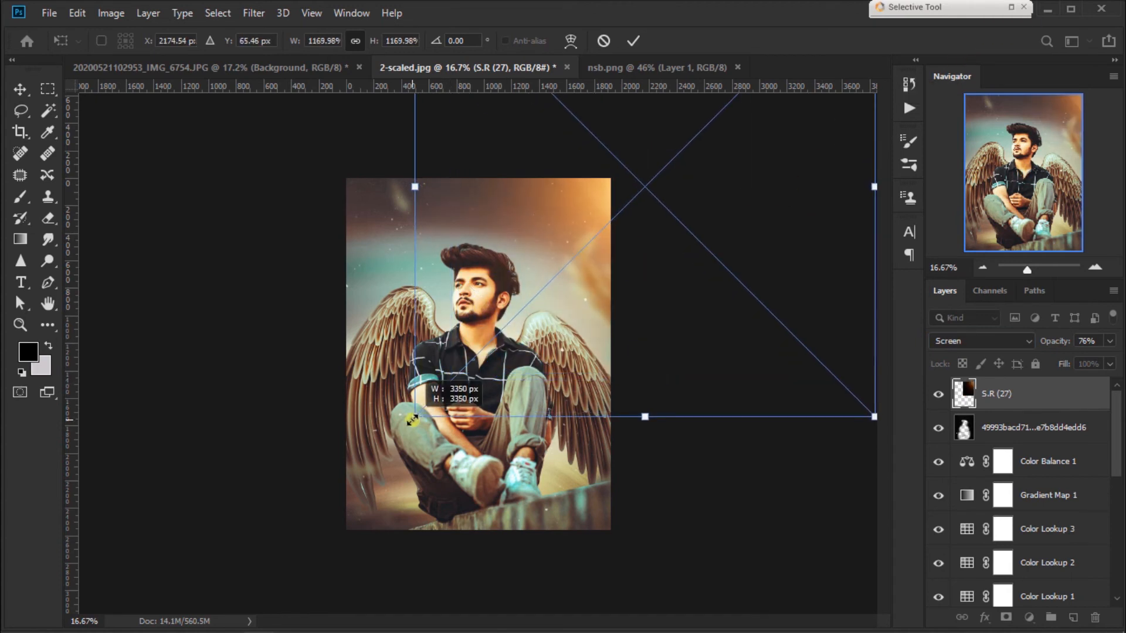
{"action": "left_click_drag", "start_coordinate": [514, 341], "coordinate": [473, 226]}
{"action": "left_click_drag", "start_coordinate": [620, 310], "coordinate": [660, 502]}
{"action": "left_click_drag", "start_coordinate": [656, 340], "coordinate": [632, 123]}
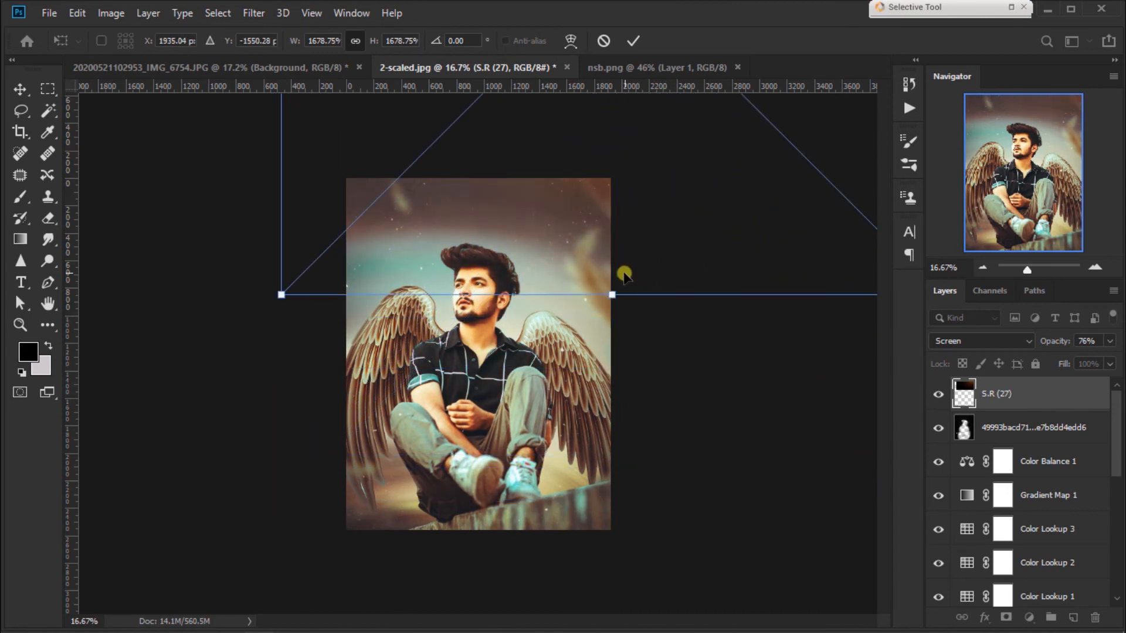
{"action": "left_click_drag", "start_coordinate": [610, 298], "coordinate": [608, 559]}
{"action": "left_click_drag", "start_coordinate": [576, 362], "coordinate": [661, 343]}
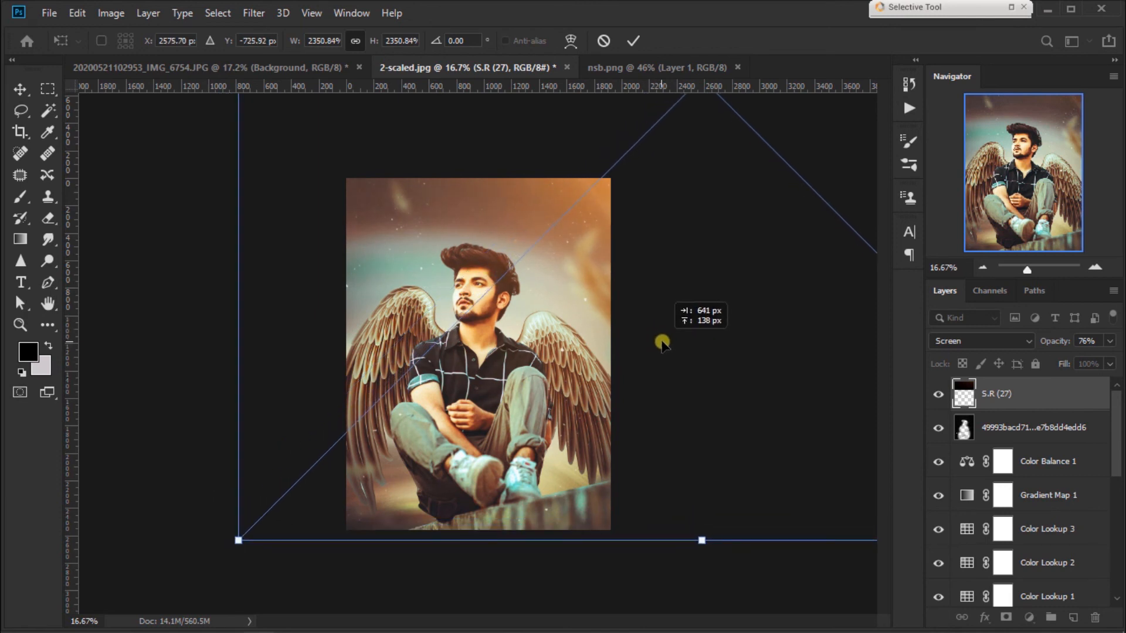
{"action": "key", "text": "Return"}
Step: Set the S.R (27) glow layer's opacity to 58%
{"action": "key", "text": "e"}
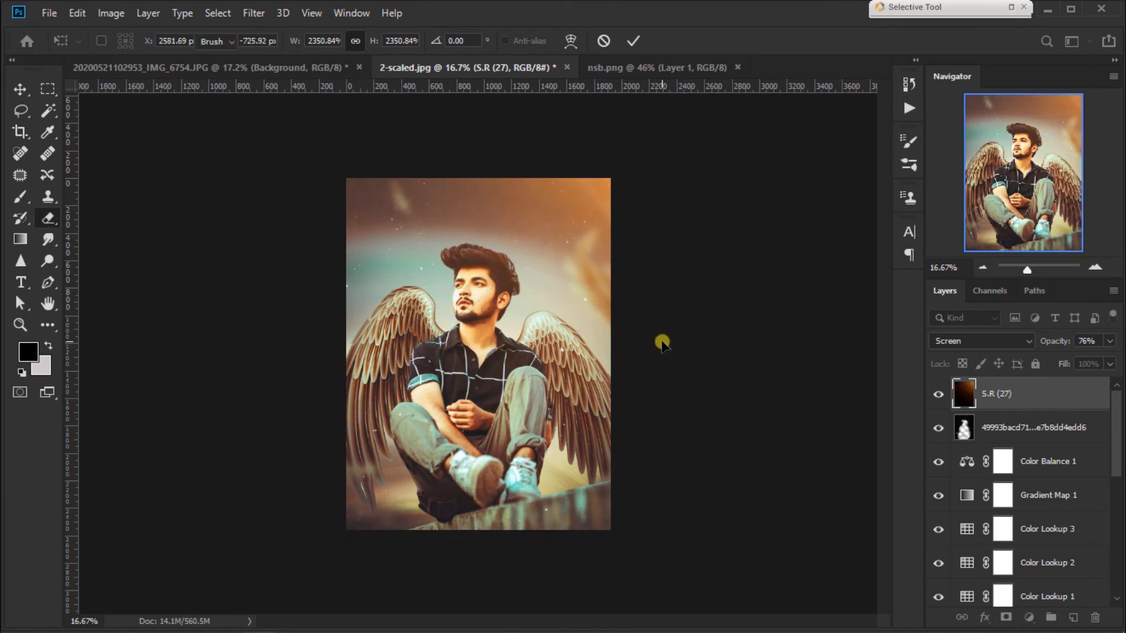
{"action": "key", "text": "ctrl+0"}
{"action": "left_click_drag", "start_coordinate": [1047, 343], "coordinate": [1017, 342]}
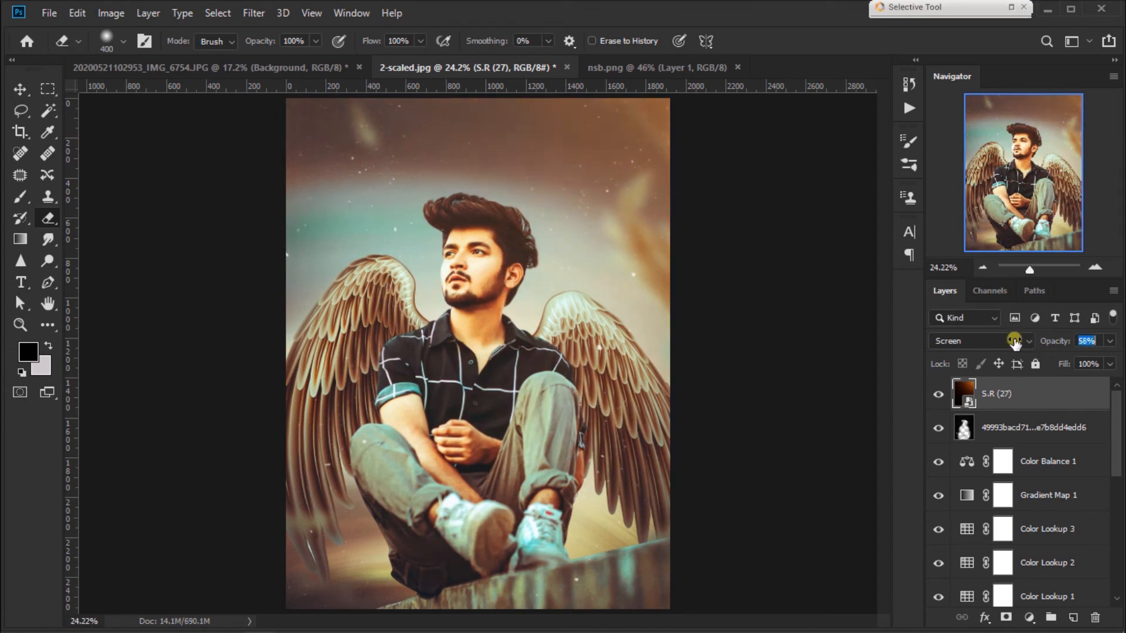
Step: Examine the whole composite and then its details at 50% around the man's head and wings
{"action": "key", "text": "ctrl+minus"}
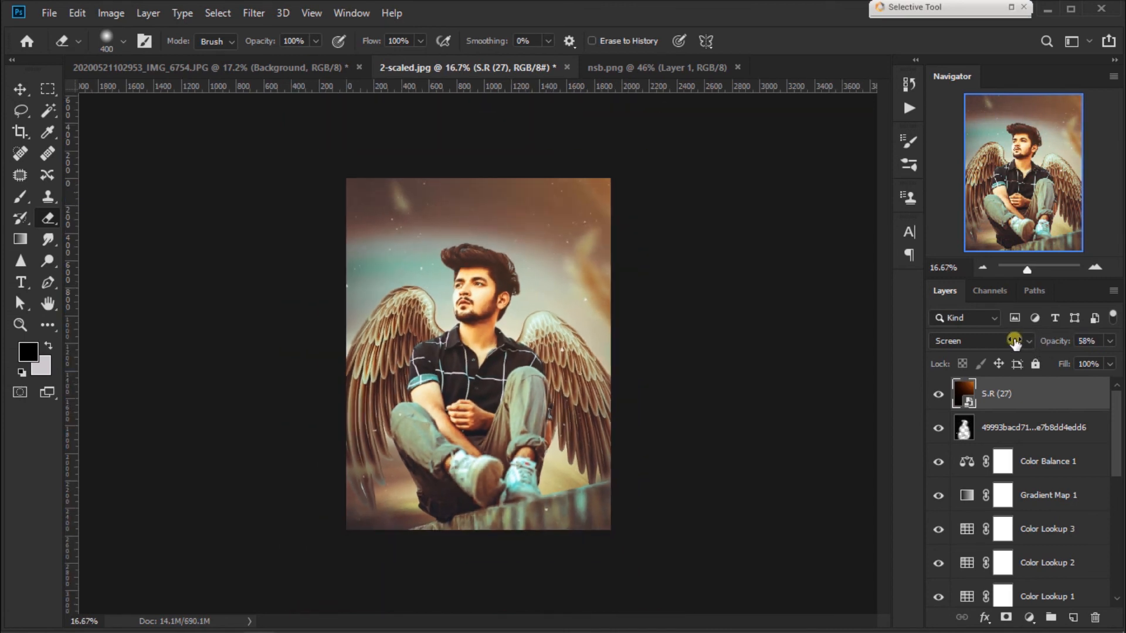
{"action": "key", "text": "ctrl+0"}
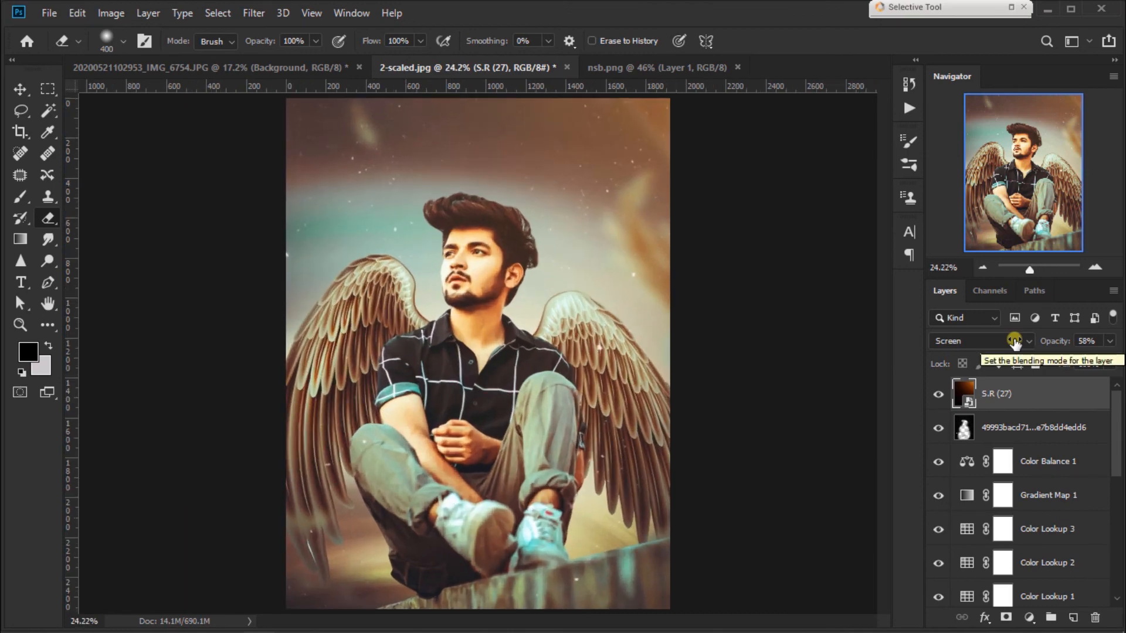
{"action": "key", "text": "ctrl+plus"}
{"action": "key", "text": "ctrl+plus"}
{"action": "key", "text": "ctrl+plus"}
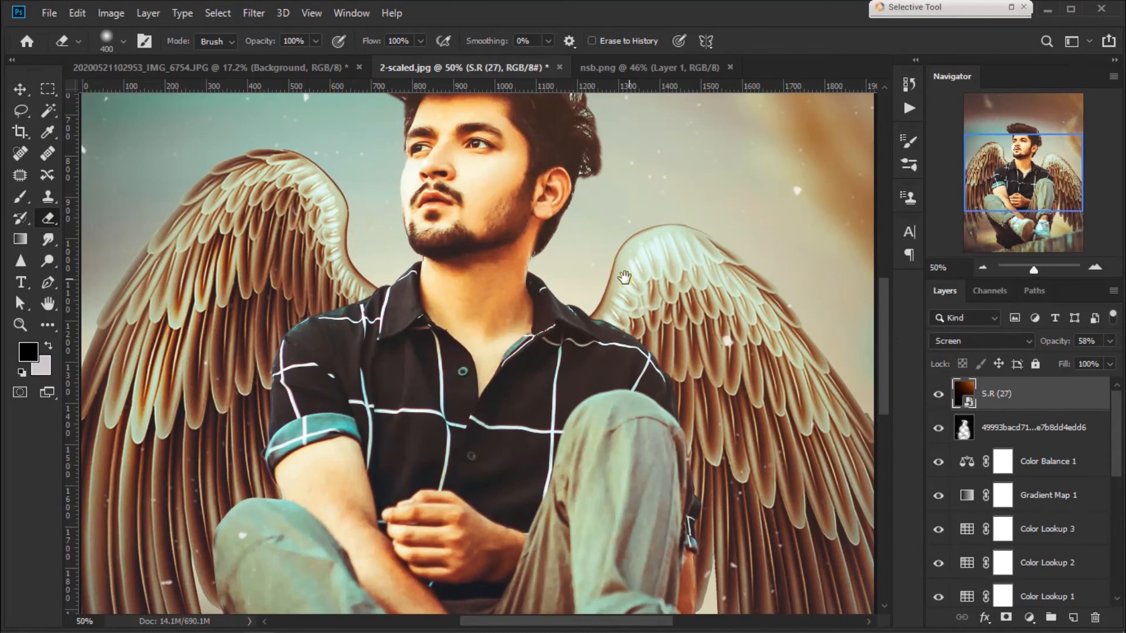
{"action": "left_click_drag", "start_coordinate": [628, 281], "coordinate": [570, 412]}
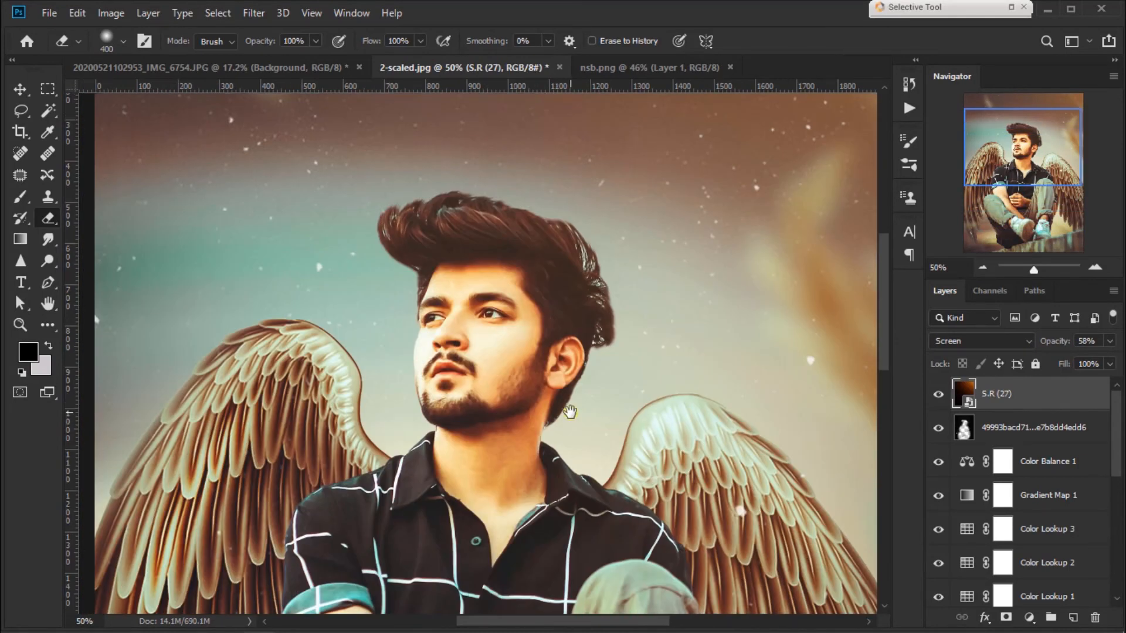
Step: Place the ays5 (1) feather image as the top layer and rasterize it
{"action": "key", "text": "ctrl+0"}
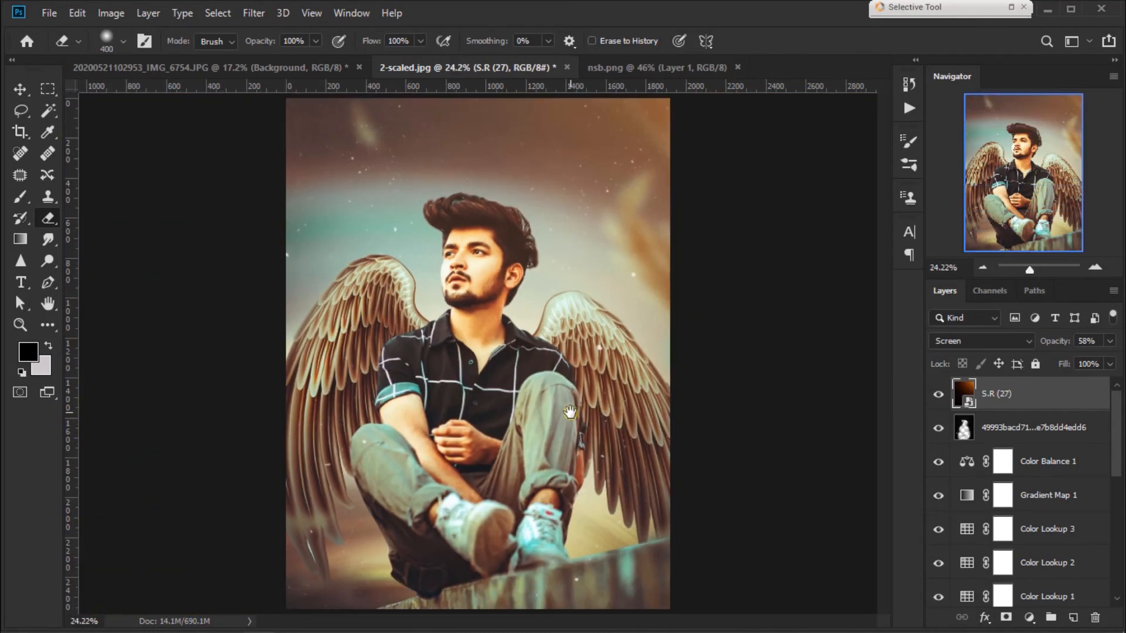
{"action": "left_click", "coordinate": [43, 13]}
{"action": "left_click", "coordinate": [93, 318]}
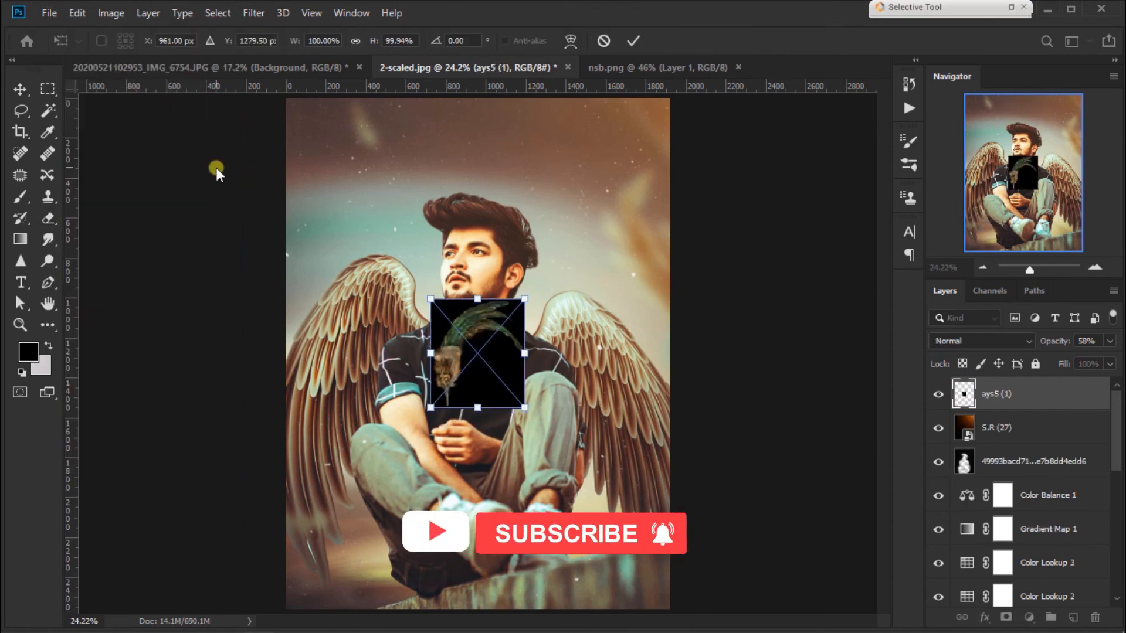
{"action": "key", "text": "e"}
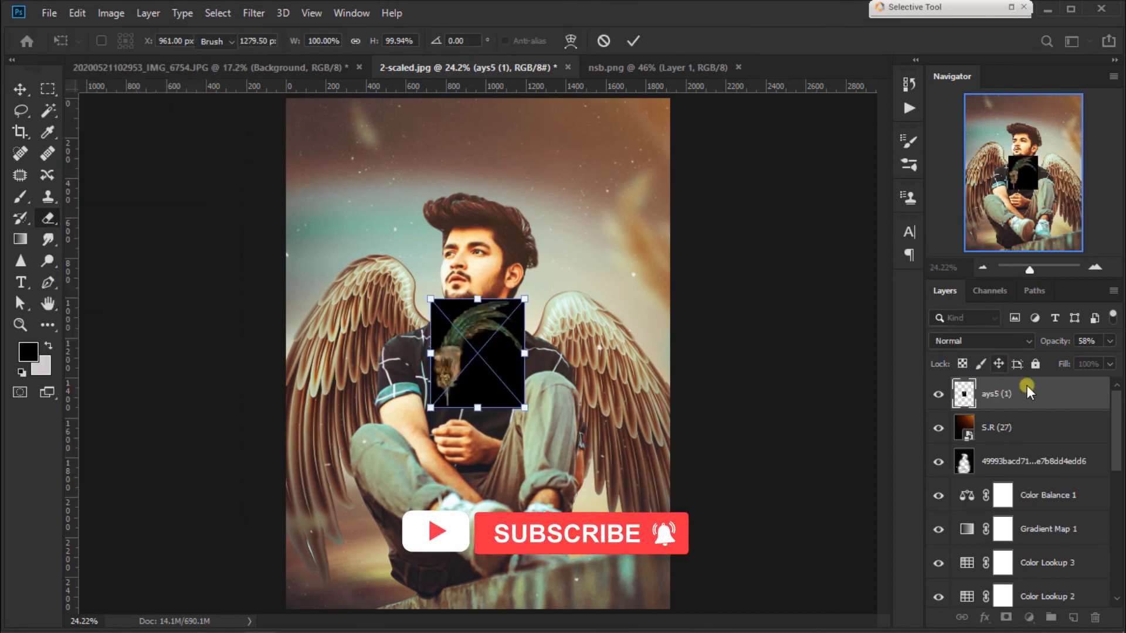
{"action": "right_click", "coordinate": [997, 394]}
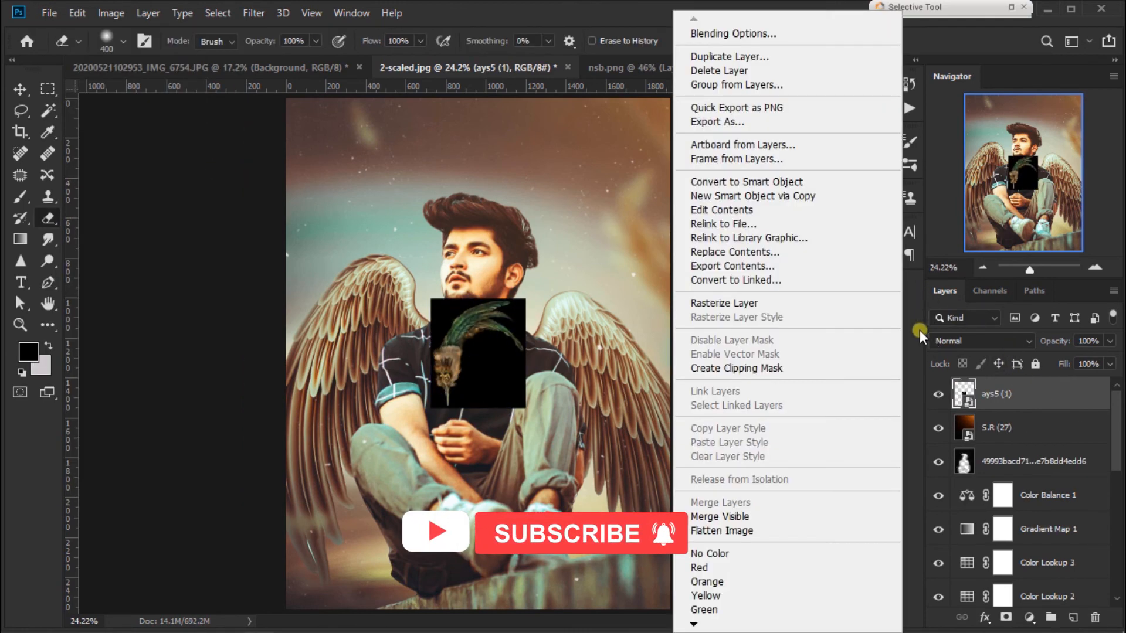
{"action": "left_click", "coordinate": [731, 302]}
Step: Keep the ays5 (1) layer's blend mode at Normal and delete its black background using a Magic Wand selection
{"action": "left_click", "coordinate": [950, 341]}
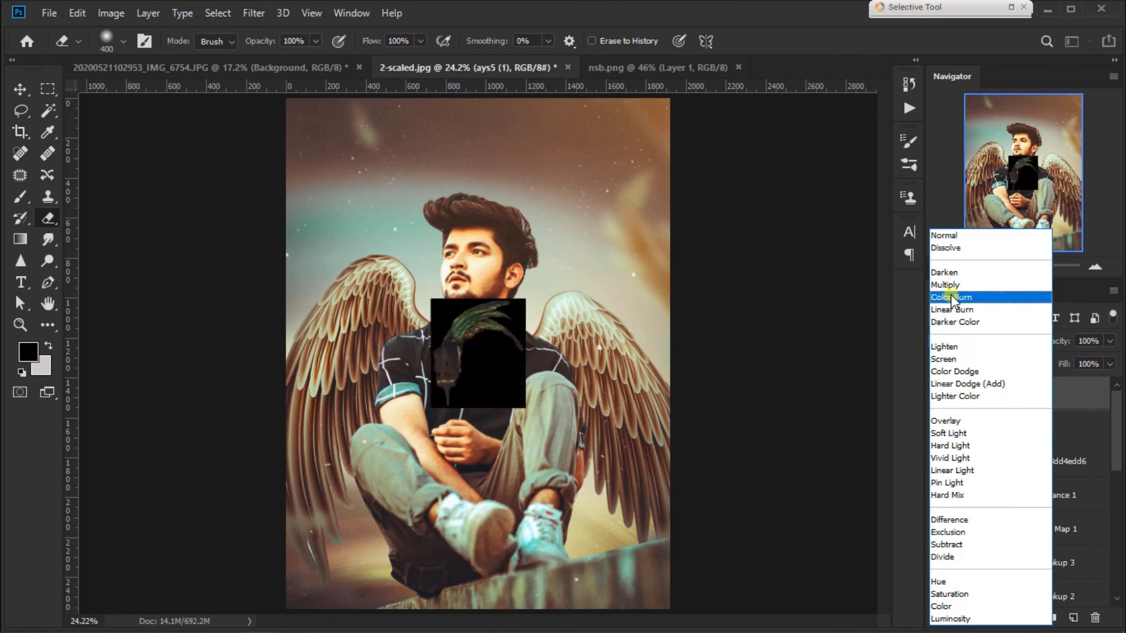
{"action": "left_click", "coordinate": [944, 235]}
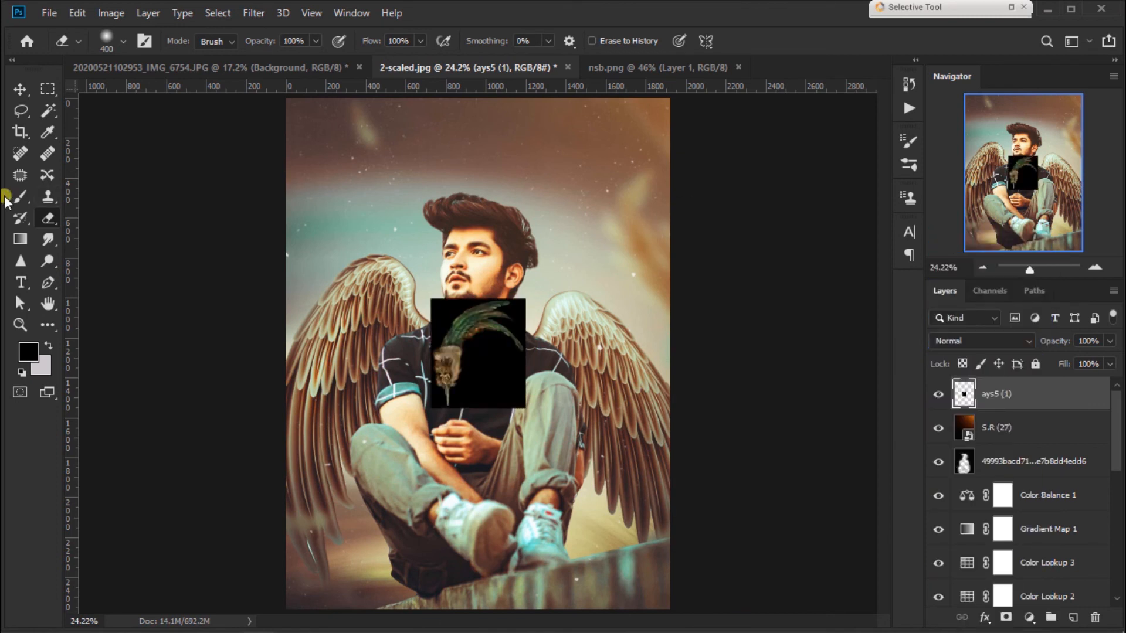
{"action": "left_click", "coordinate": [48, 110]}
{"action": "left_click", "coordinate": [484, 357]}
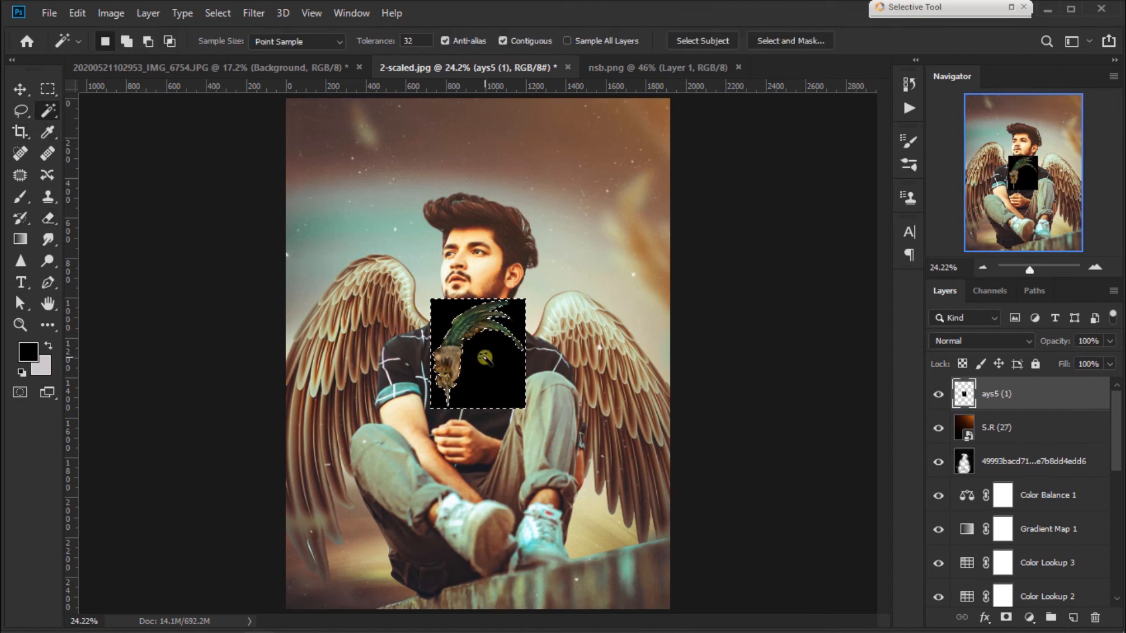
{"action": "key", "text": "Delete"}
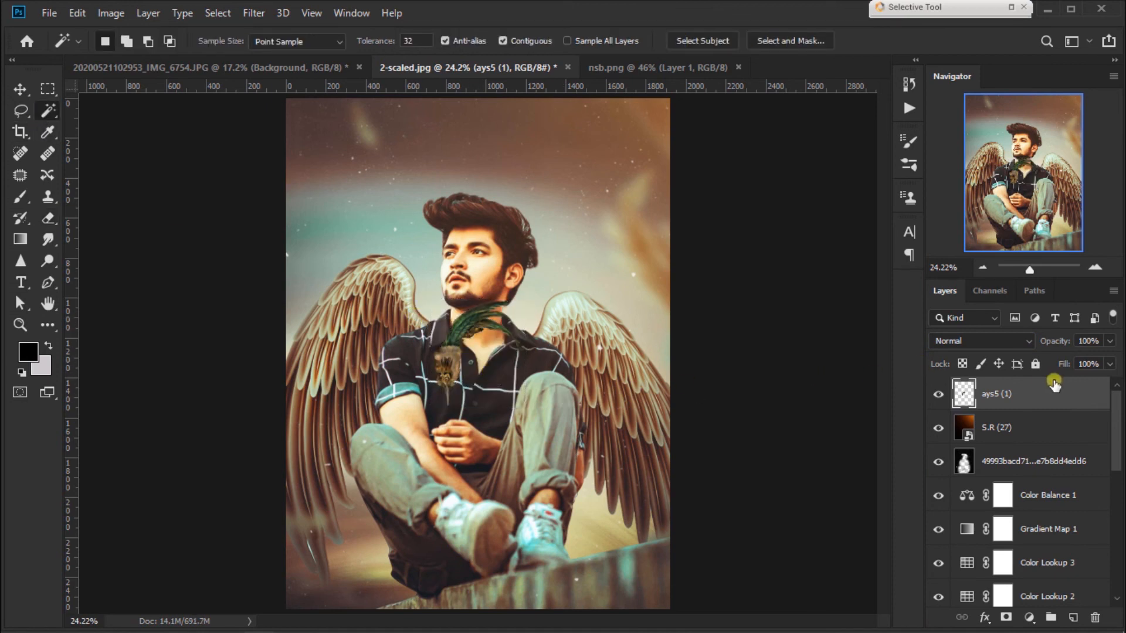
Step: Scale the feather cut-out to about 272%, rotate it about 42°, move it to the photo's lower-left corner and flip it horizontally
{"action": "key", "text": "ctrl+t"}
{"action": "left_click_drag", "start_coordinate": [517, 301], "coordinate": [751, 191]}
{"action": "left_click_drag", "start_coordinate": [563, 241], "coordinate": [426, 447]}
{"action": "left_click_drag", "start_coordinate": [445, 399], "coordinate": [390, 510]}
{"action": "left_click_drag", "start_coordinate": [498, 434], "coordinate": [529, 467]}
{"action": "left_click_drag", "start_coordinate": [455, 502], "coordinate": [421, 540]}
{"action": "left_click_drag", "start_coordinate": [531, 441], "coordinate": [534, 552]}
{"action": "right_click", "coordinate": [415, 517]}
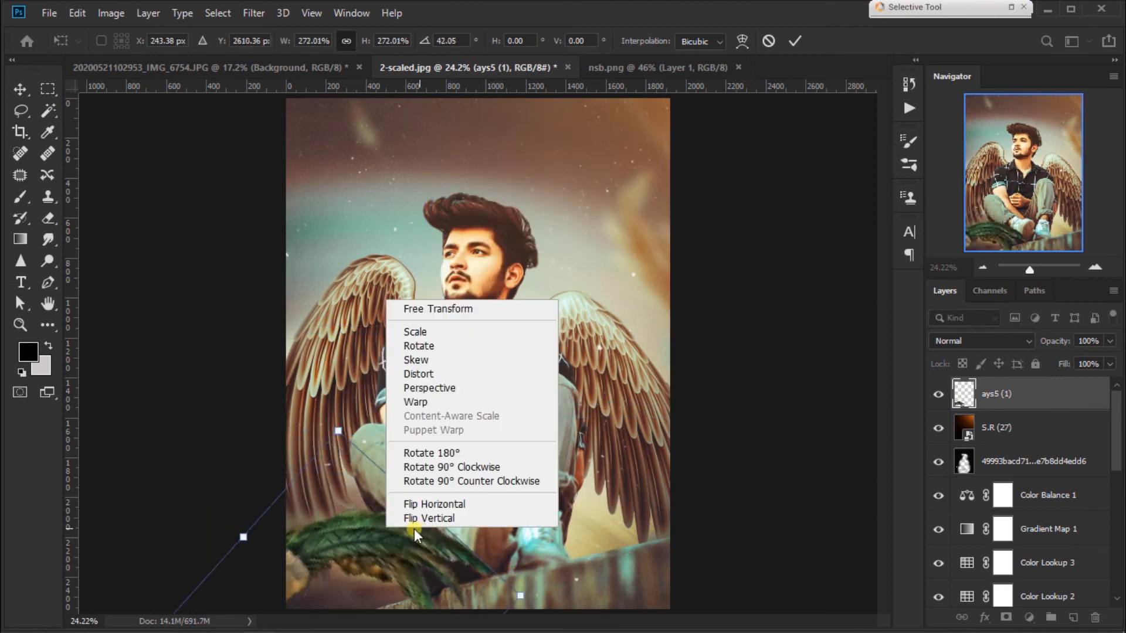
{"action": "left_click", "coordinate": [422, 502]}
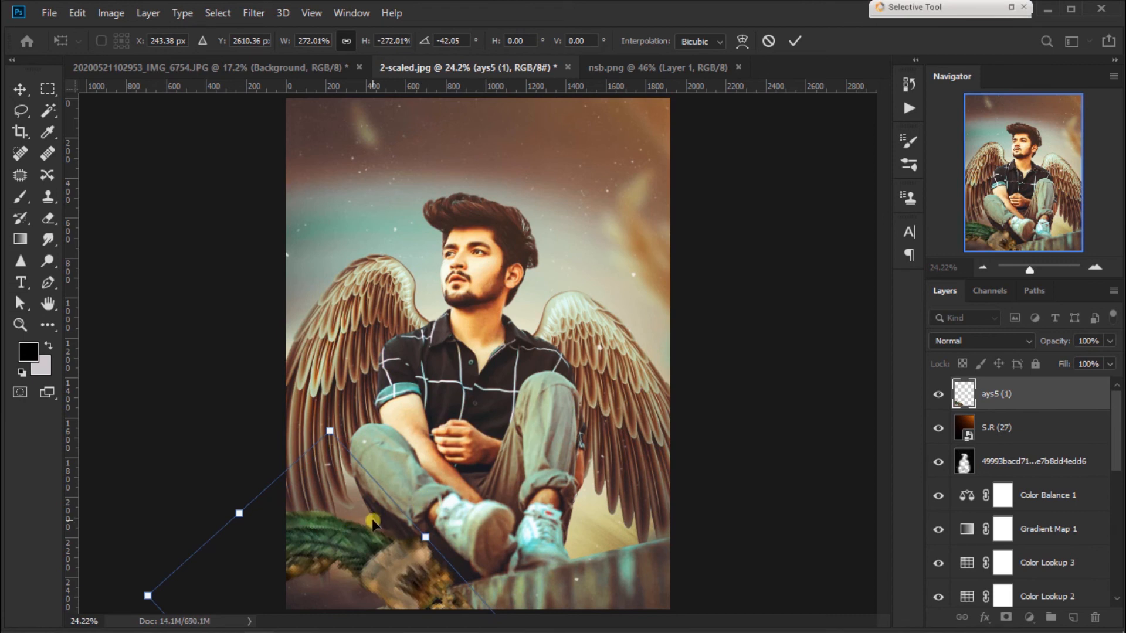
Step: Reposition and rotate the feather so only its tips rise from the photo's bottom-left edge, and apply the transform
{"action": "left_click_drag", "start_coordinate": [372, 519], "coordinate": [468, 536]}
{"action": "left_click_drag", "start_coordinate": [397, 556], "coordinate": [353, 616]}
{"action": "left_click_drag", "start_coordinate": [388, 509], "coordinate": [528, 458]}
{"action": "left_click_drag", "start_coordinate": [433, 511], "coordinate": [575, 589]}
{"action": "left_click_drag", "start_coordinate": [437, 483], "coordinate": [587, 542]}
{"action": "left_click_drag", "start_coordinate": [480, 445], "coordinate": [396, 572]}
{"action": "key", "text": "Return"}
{"action": "key", "text": "w"}
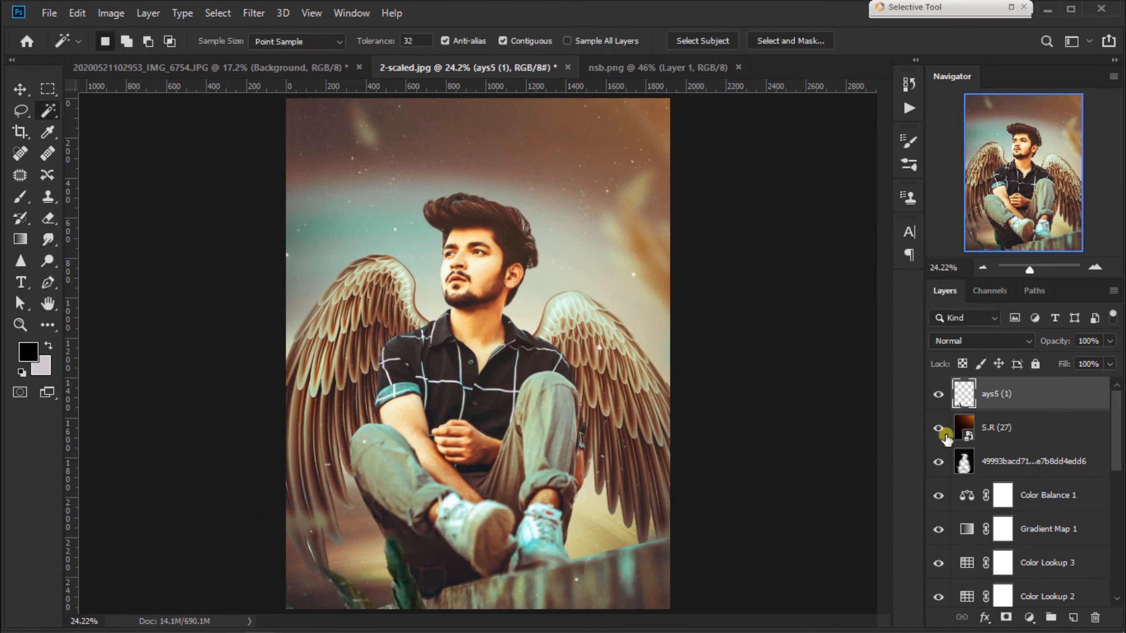
Step: Apply a Gaussian Blur with a 20-pixel radius to the ays5 (1) feather layer
{"action": "left_click", "coordinate": [254, 13]}
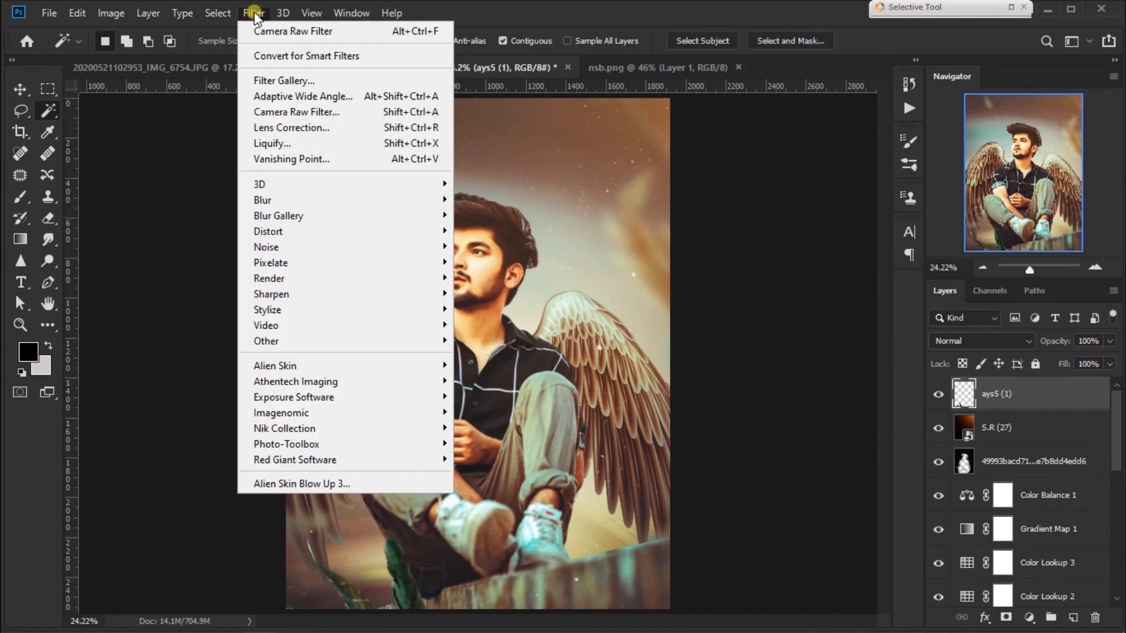
{"action": "mouse_move", "coordinate": [363, 200]}
{"action": "left_click", "coordinate": [492, 262]}
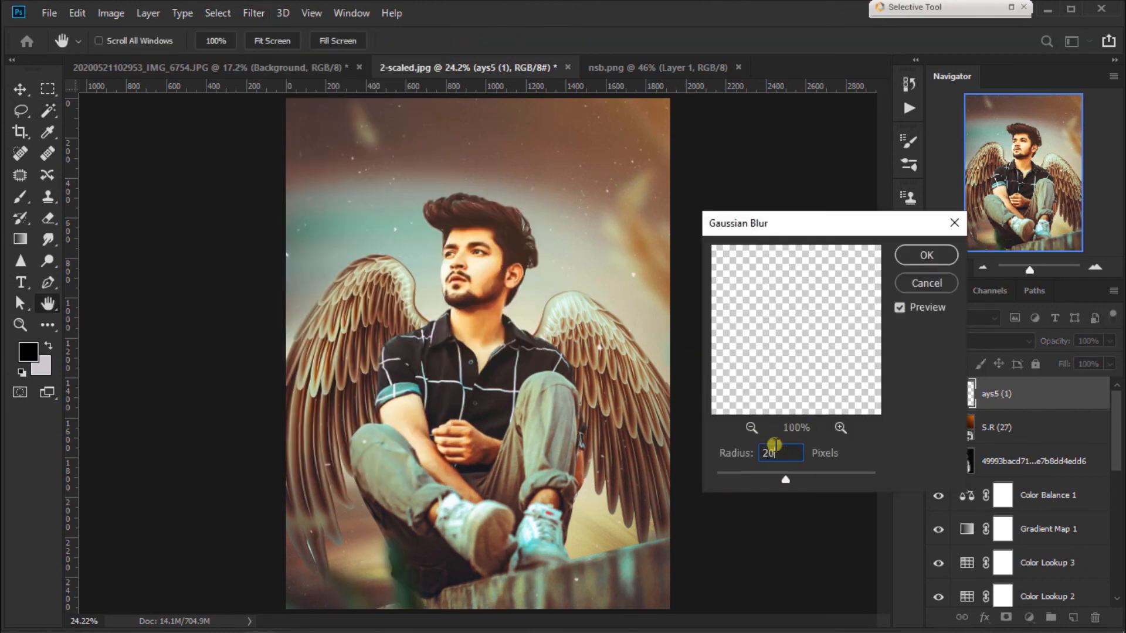
{"action": "key", "text": "Return"}
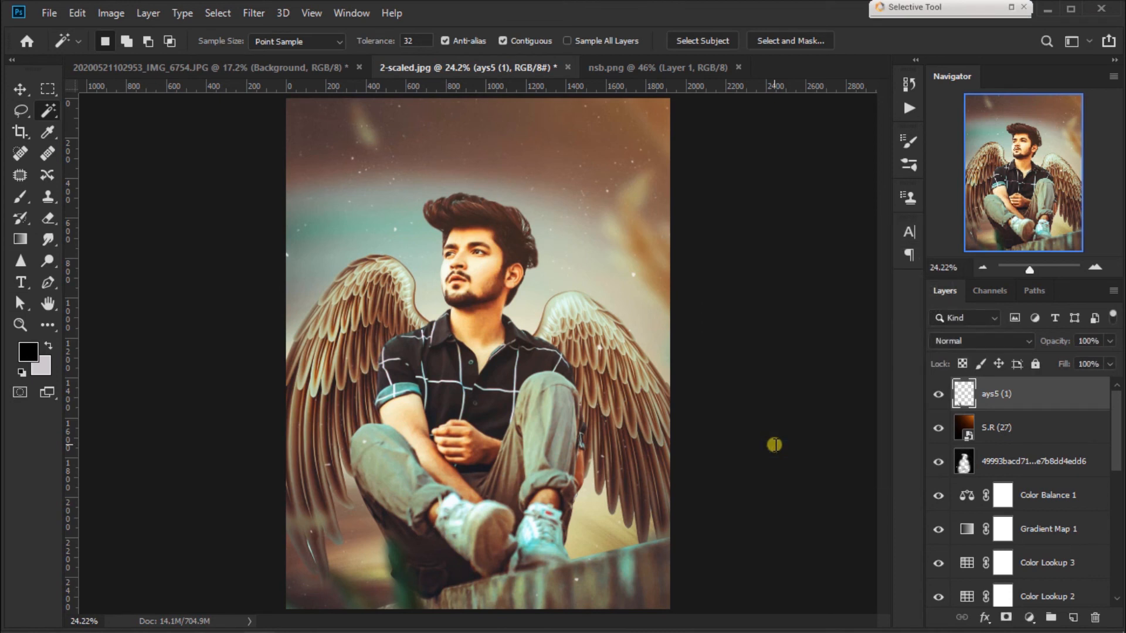
Step: Scale the blurred feather to about 132% and reposition it in the photo's bottom-left foreground
{"action": "key", "text": "ctrl+t"}
{"action": "left_click_drag", "start_coordinate": [398, 560], "coordinate": [570, 377]}
{"action": "left_click_drag", "start_coordinate": [456, 440], "coordinate": [386, 556]}
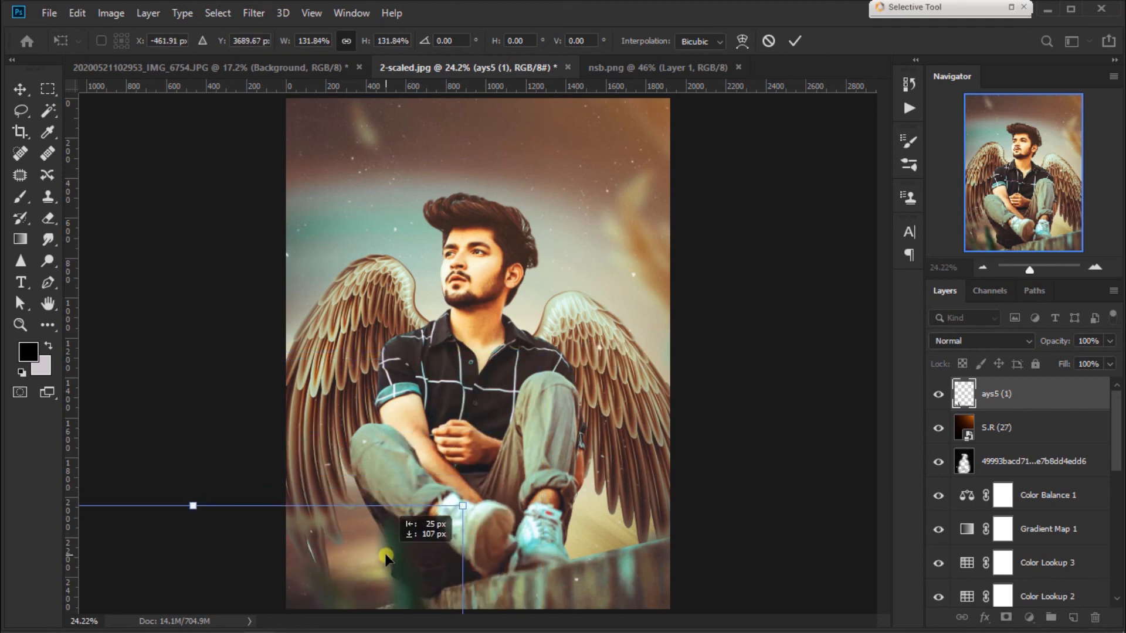
{"action": "key", "text": "Return"}
{"action": "key", "text": "w"}
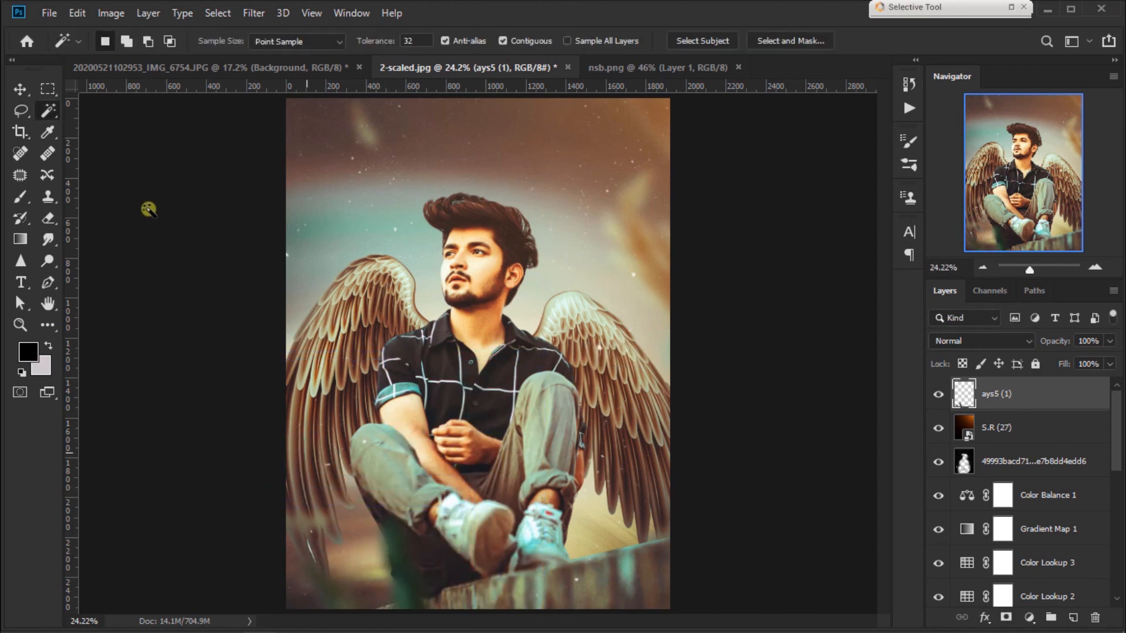
Step: Colorize the feather layer with Hue/Saturation, using hue 10, saturation 20 and lightness +6
{"action": "left_click", "coordinate": [23, 91]}
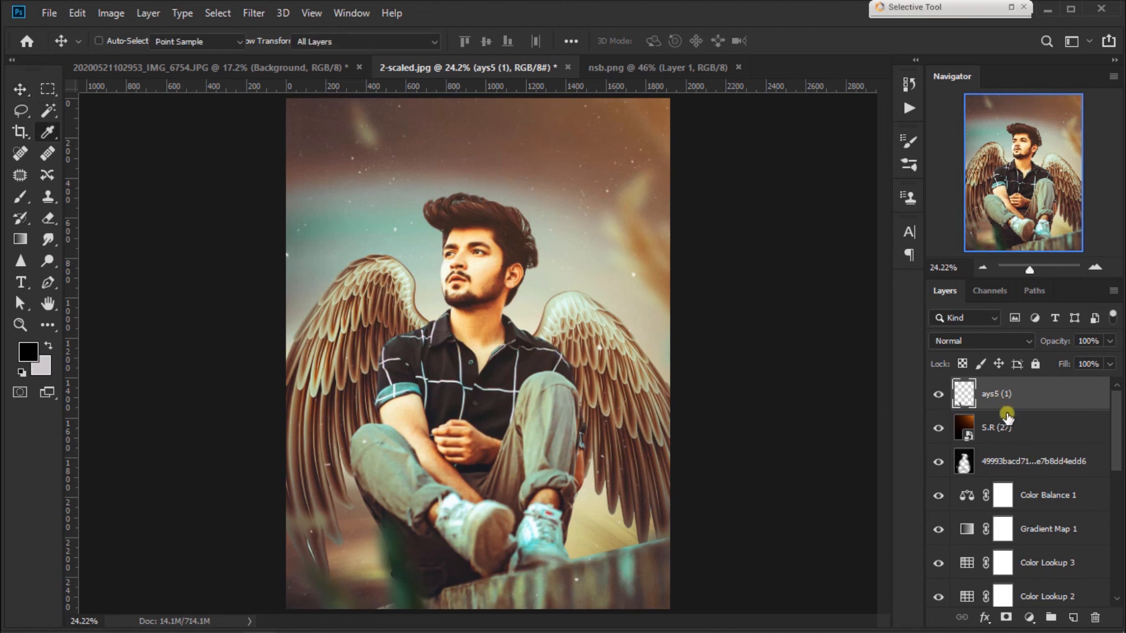
{"action": "key", "text": "ctrl+u"}
{"action": "left_click", "coordinate": [1009, 331]}
{"action": "left_click", "coordinate": [844, 272]}
{"action": "mouse_move", "coordinate": [789, 232]}
{"action": "left_mouse_down"}
{"action": "mouse_move", "coordinate": [861, 230]}
{"action": "mouse_move", "coordinate": [777, 224]}
{"action": "left_mouse_up"}
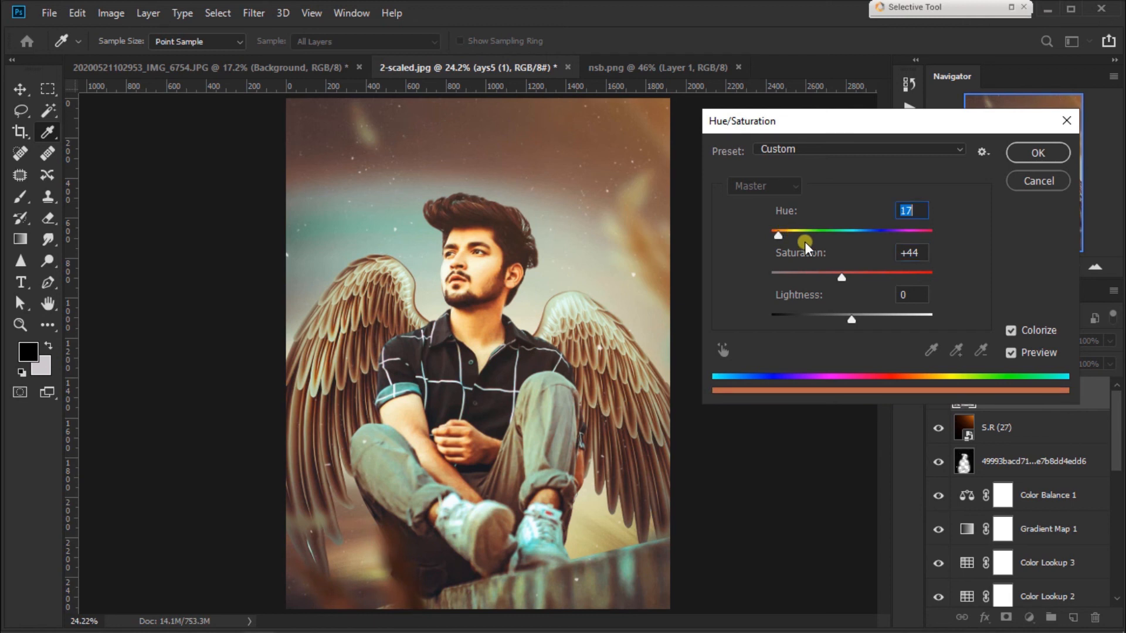
{"action": "left_click_drag", "start_coordinate": [817, 273], "coordinate": [811, 273]}
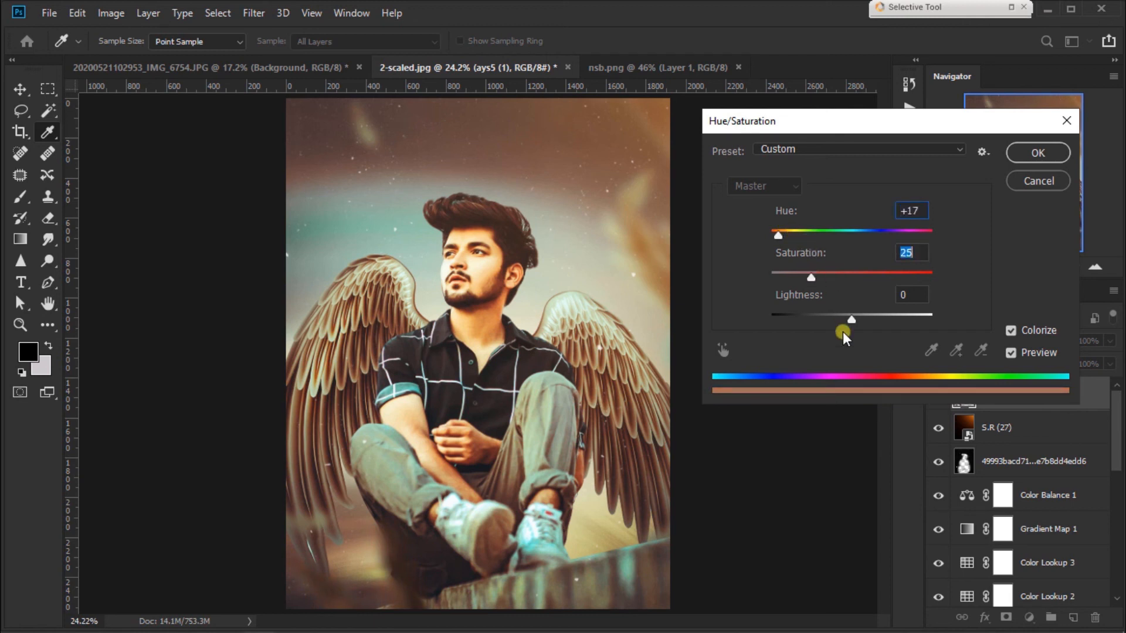
{"action": "mouse_move", "coordinate": [852, 319]}
{"action": "left_mouse_down"}
{"action": "mouse_move", "coordinate": [839, 319]}
{"action": "mouse_move", "coordinate": [857, 318]}
{"action": "left_mouse_up"}
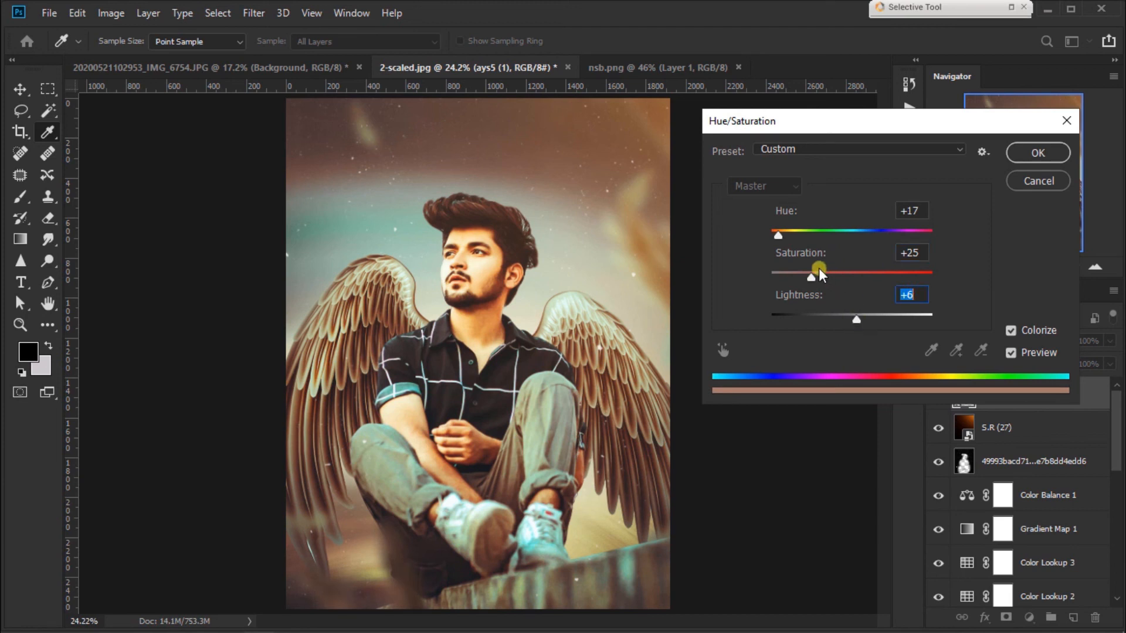
{"action": "left_click_drag", "start_coordinate": [776, 238], "coordinate": [778, 238]}
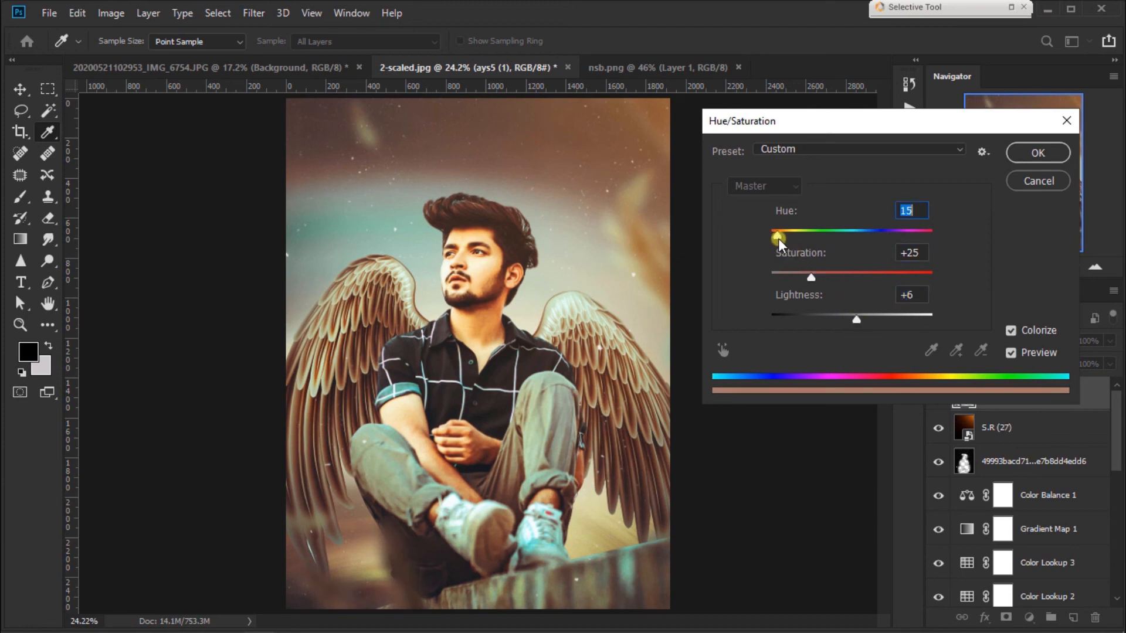
{"action": "type", "text": "10"}
{"action": "key", "text": "Tab"}
{"action": "type", "text": "20"}
{"action": "left_click", "coordinate": [1064, 157]}
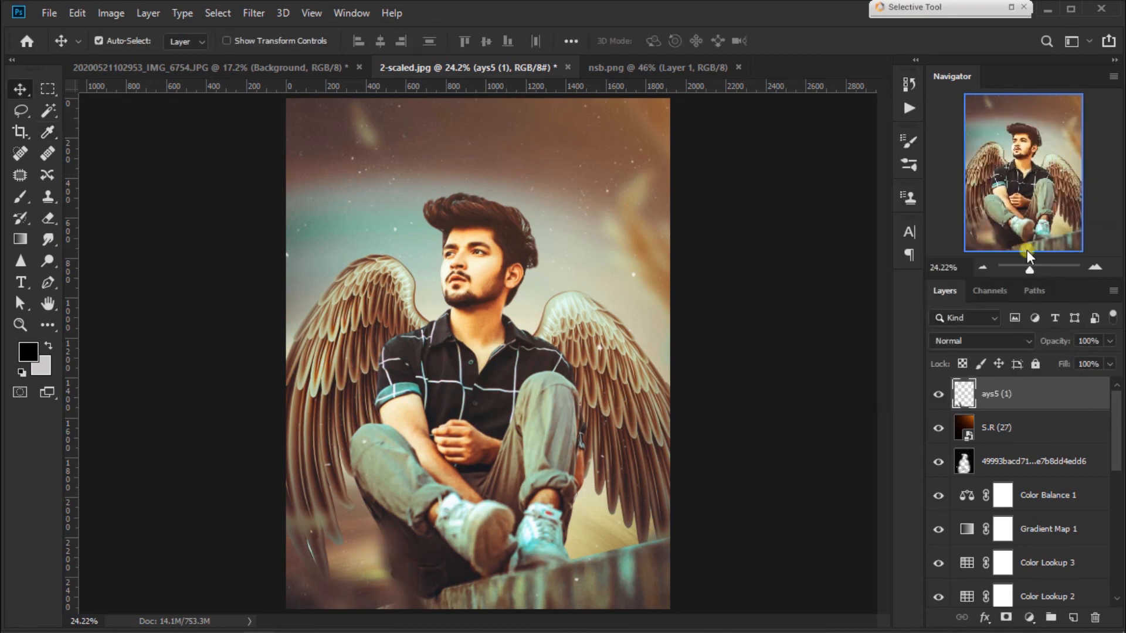
Step: Compare the composite with the Model copy 3 layer shown alone and with the nsb.png reference image
{"action": "left_click", "coordinate": [939, 393]}
{"action": "left_click", "coordinate": [938, 393]}
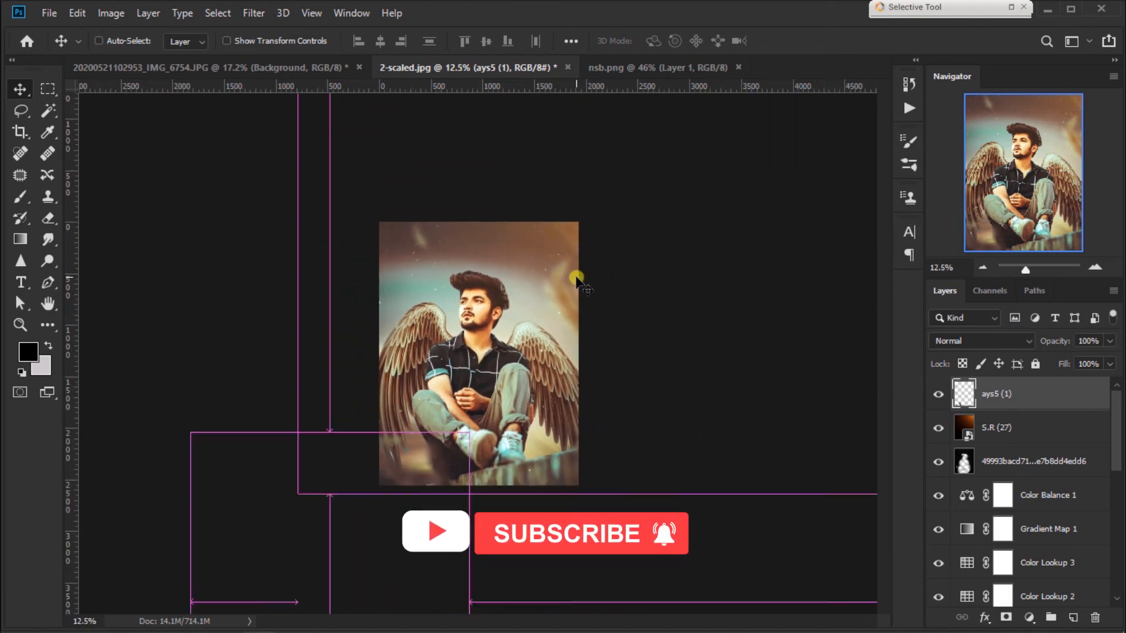
{"action": "scroll", "coordinate": [997, 437], "scroll_direction": "down", "scroll_amount": 5}
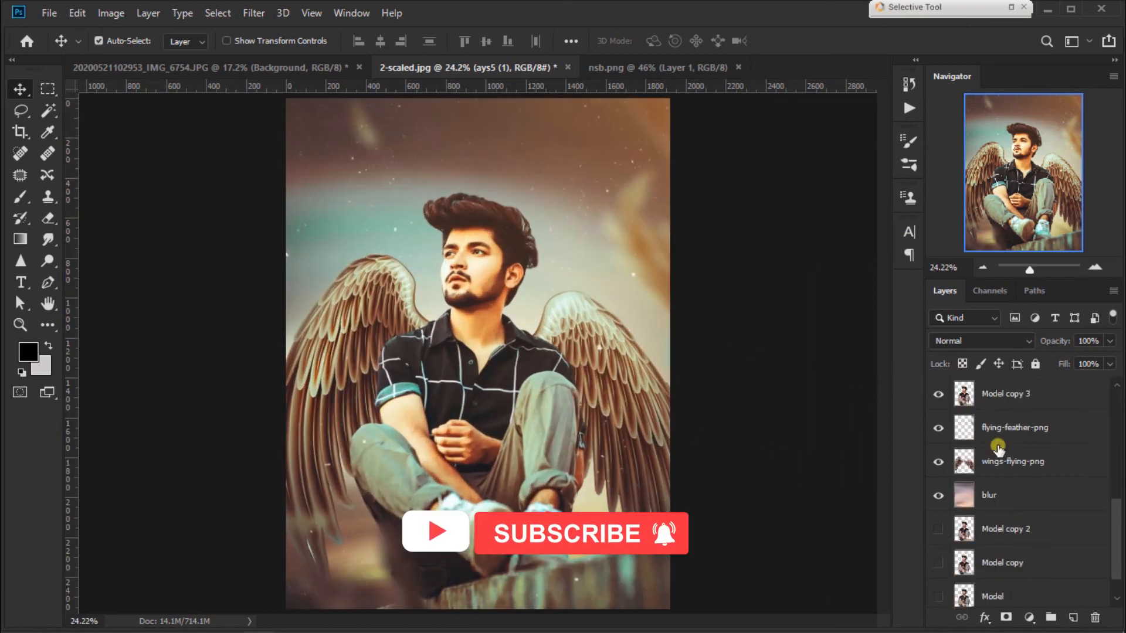
{"action": "scroll", "coordinate": [968, 450], "scroll_direction": "up", "scroll_amount": 1}
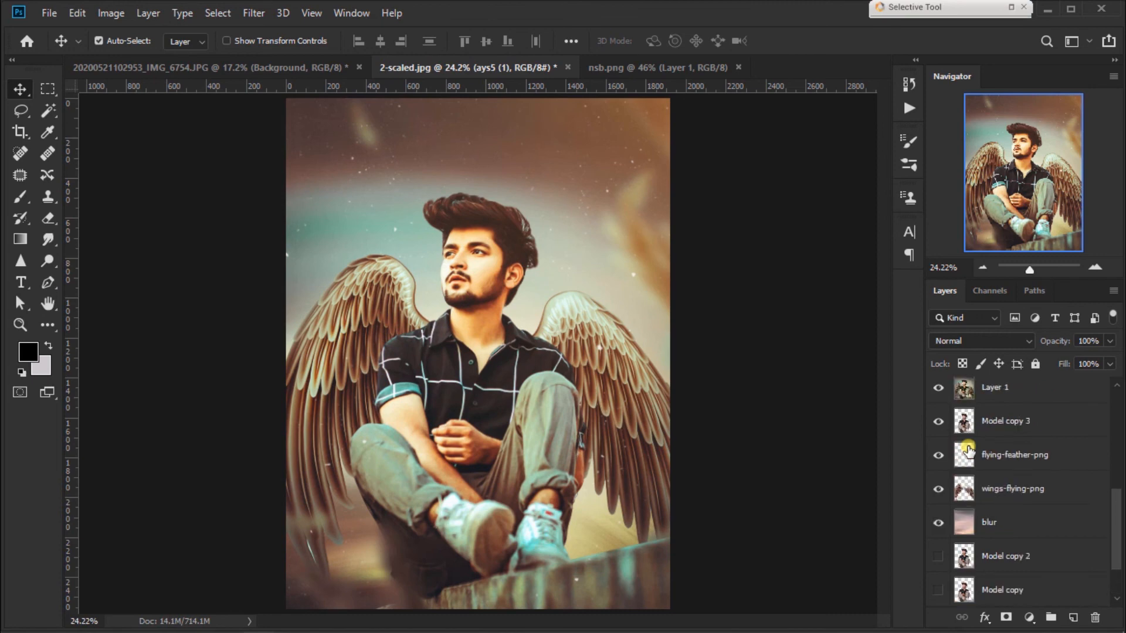
{"action": "left_click", "coordinate": [939, 422], "text": "alt"}
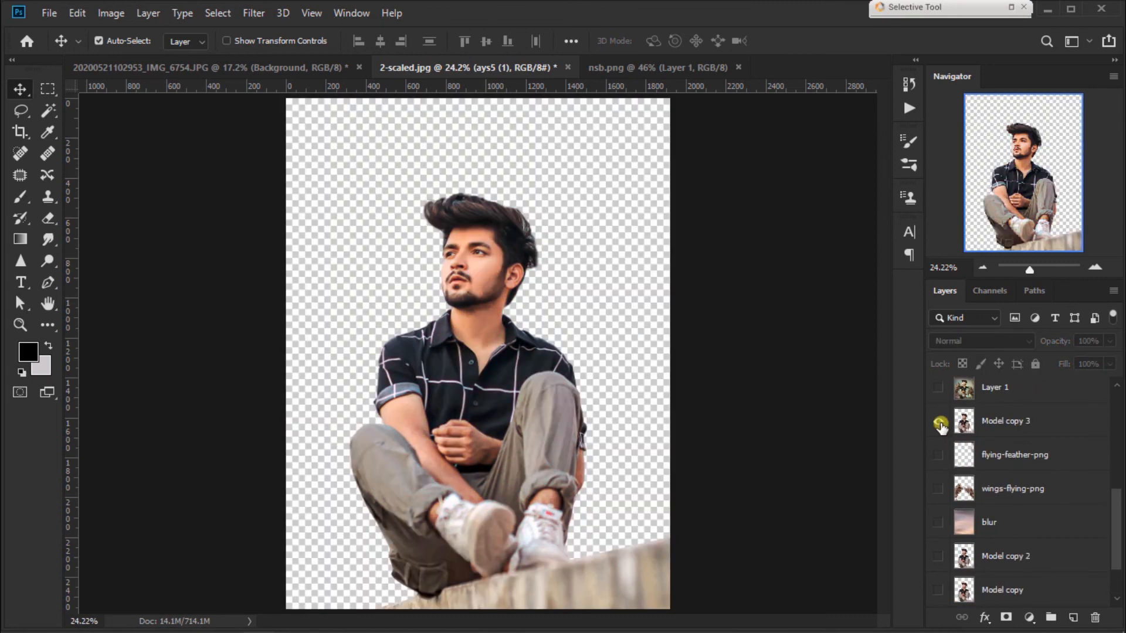
{"action": "left_click", "coordinate": [939, 422], "text": "alt"}
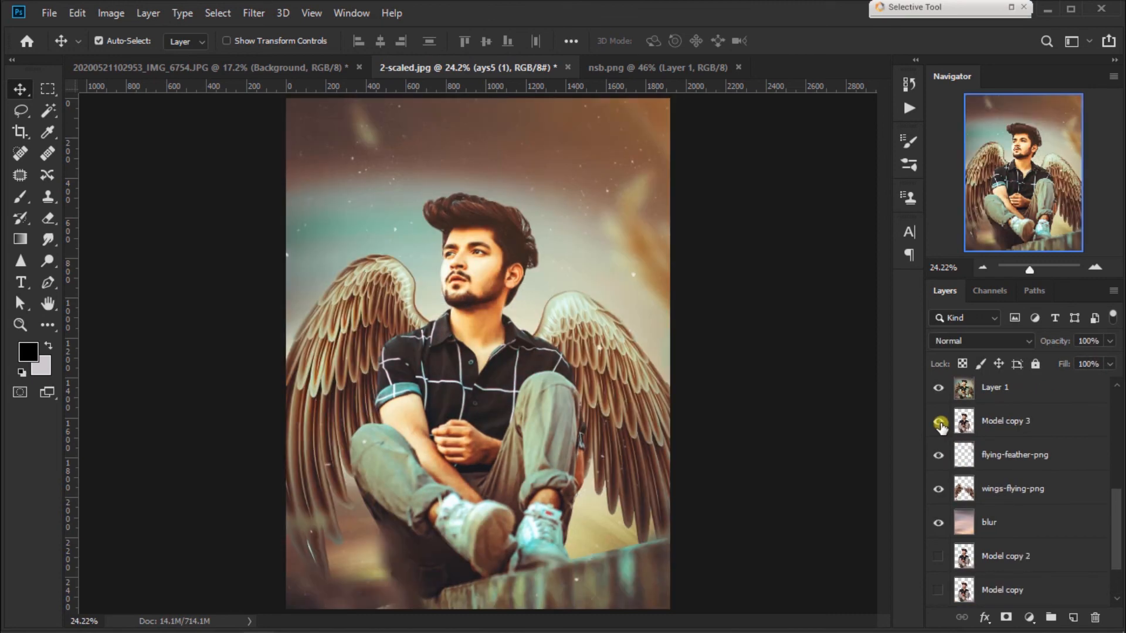
{"action": "scroll", "coordinate": [940, 426], "scroll_direction": "up", "scroll_amount": 5}
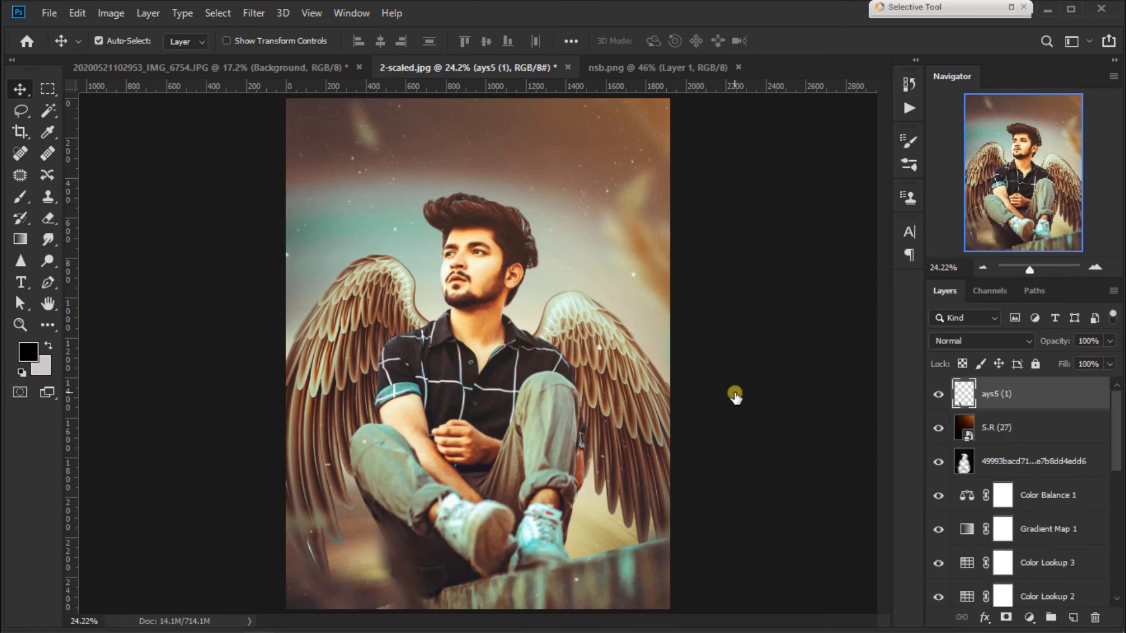
{"action": "left_click", "coordinate": [643, 64]}
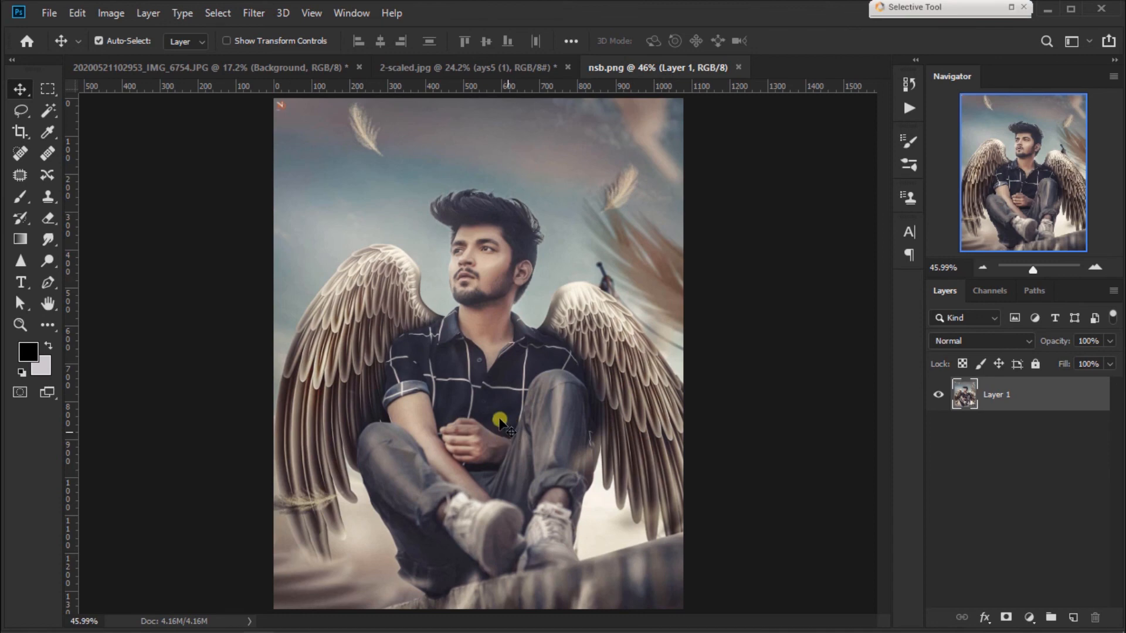
{"action": "left_click", "coordinate": [433, 68]}
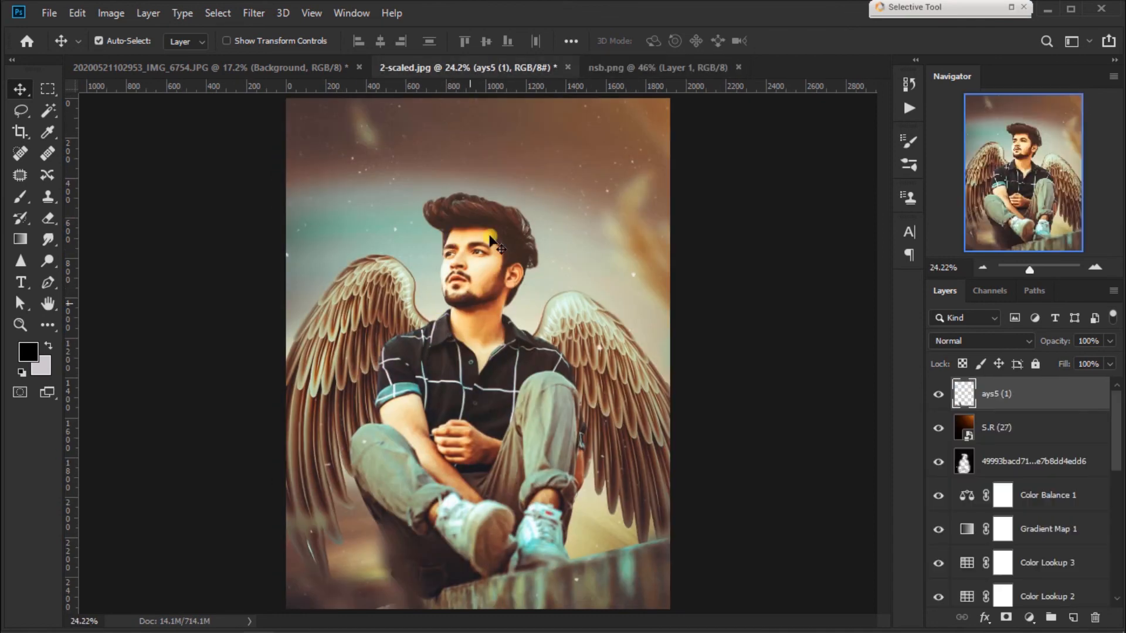